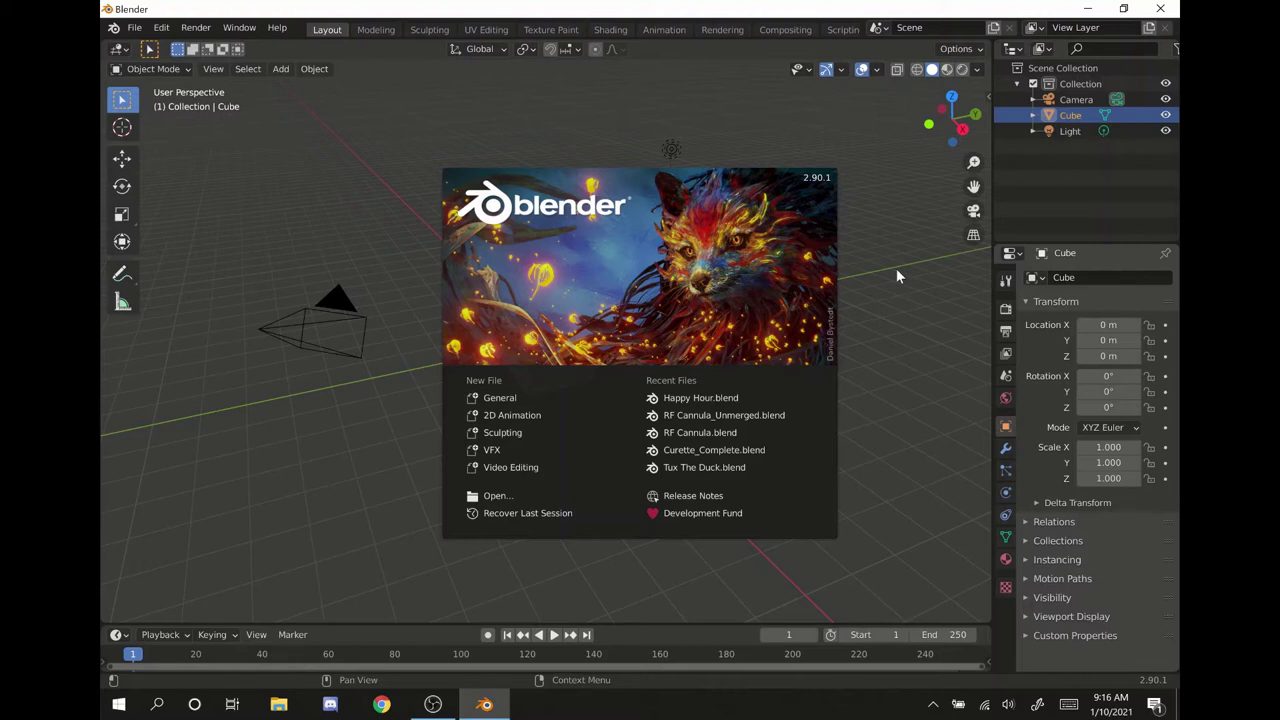
# - Dismiss the splash screen, delete the default cube, and switch to top view
pyautogui.click(896, 268)
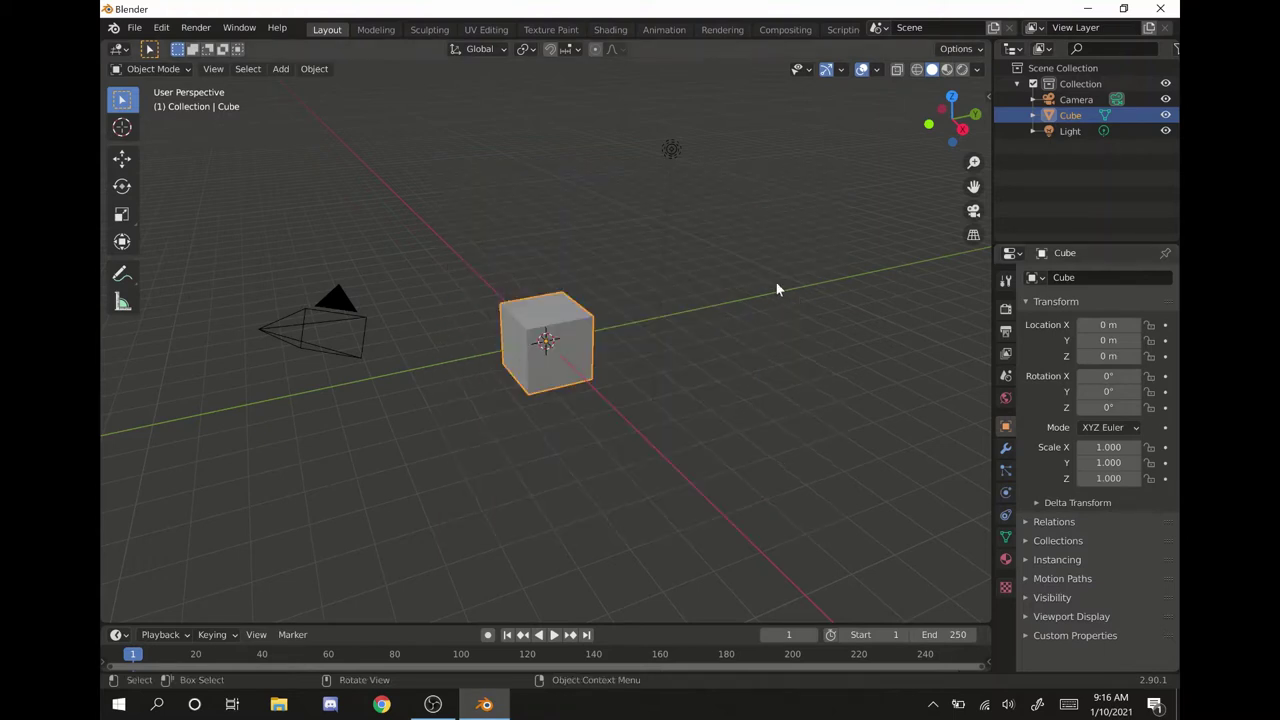
pyautogui.press('Delete')
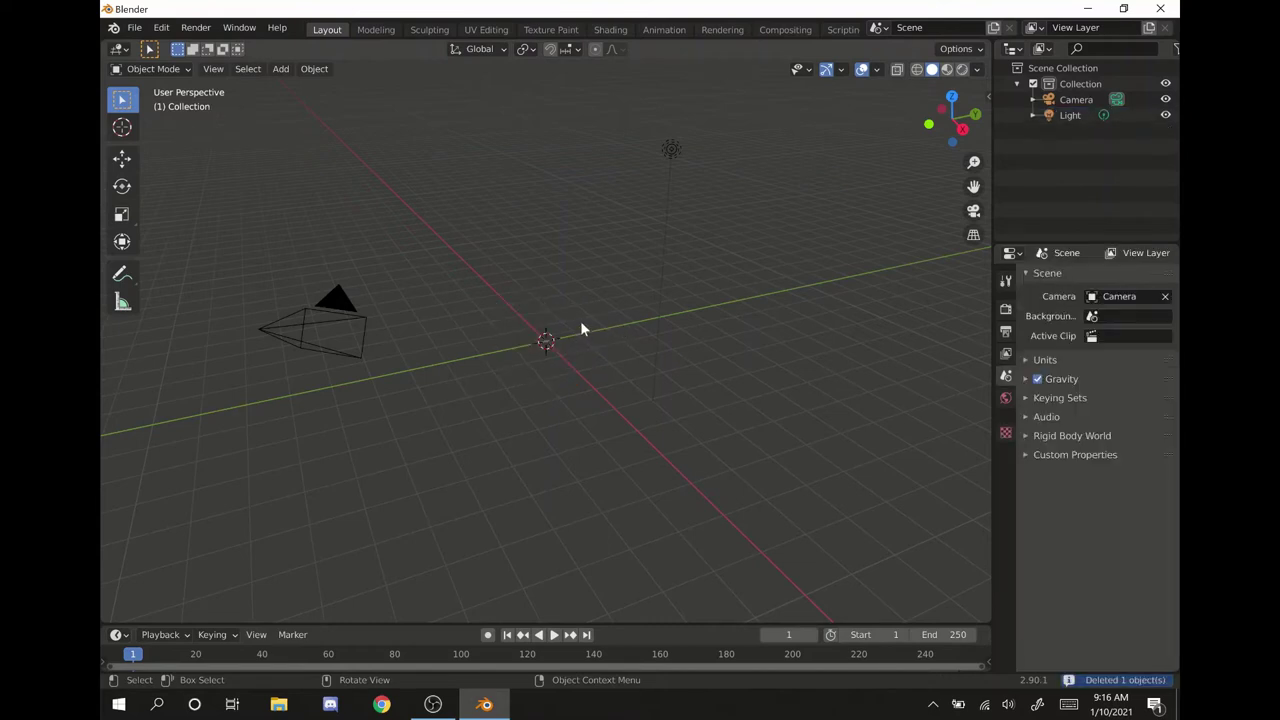
pyautogui.press('KP_7')
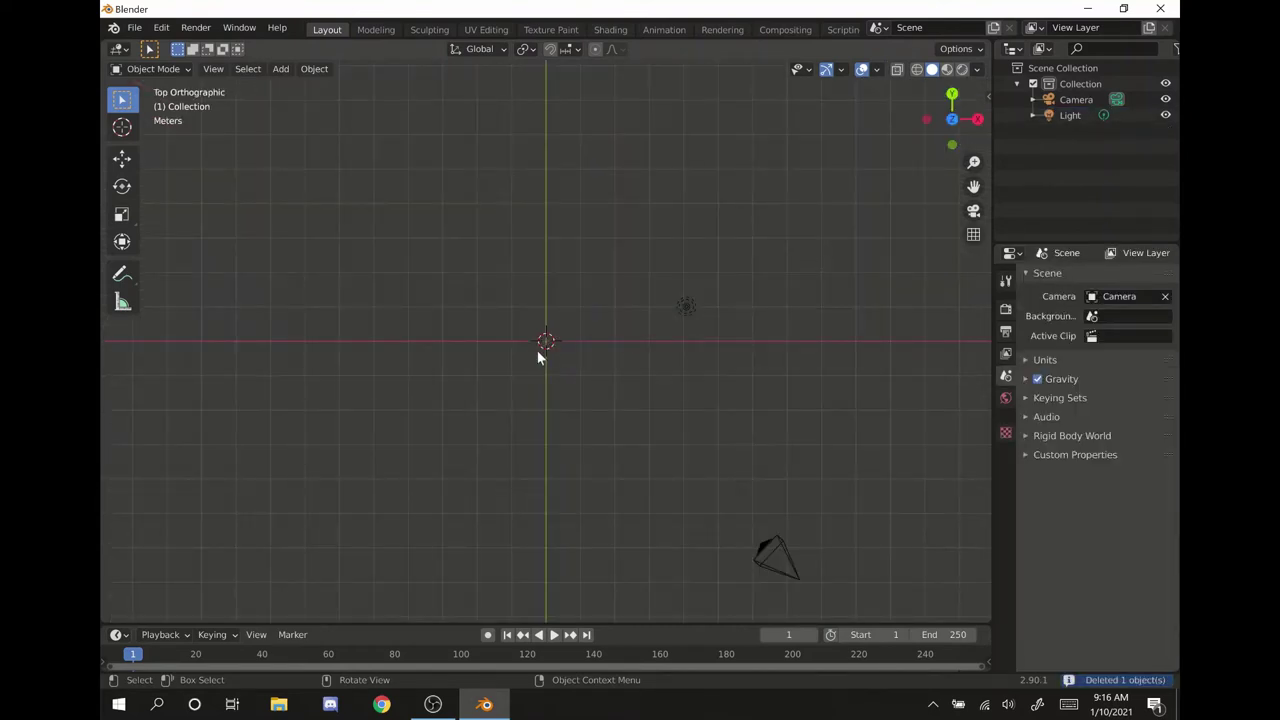
# - Add a plane mesh at the scene centre and zoom in on it
pyautogui.hotkey('shift', 'a')
pyautogui.moveTo(538, 352)
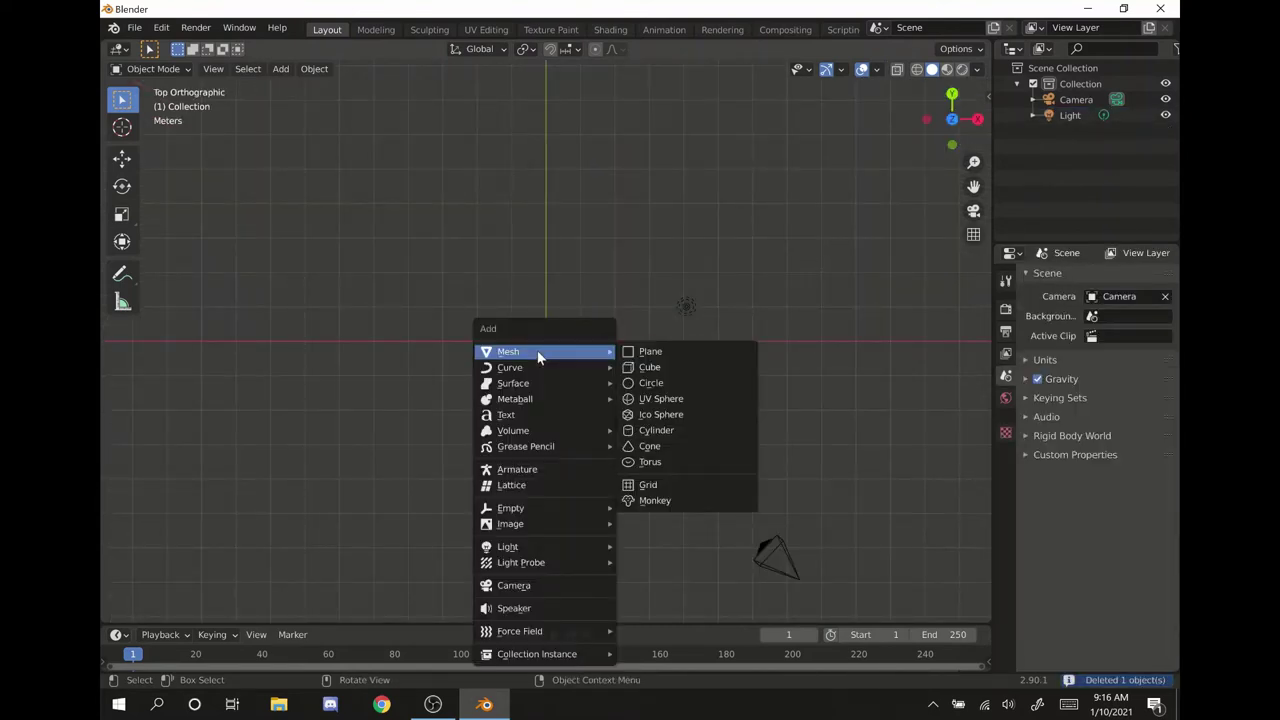
pyautogui.click(655, 351)
pyautogui.scroll(3, 600, 381)
pyautogui.scroll(3, 600, 376)
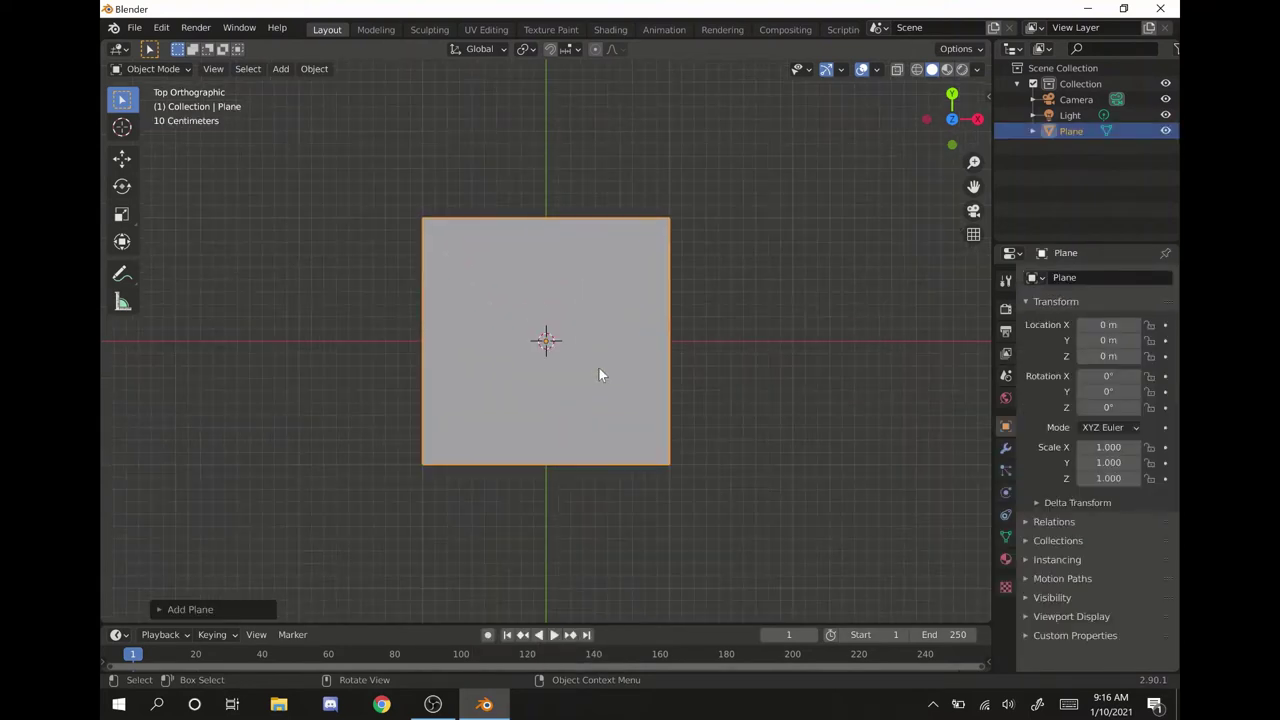
# - Enter Edit Mode and add three evenly spaced vertical loop cuts across the plane
pyautogui.press('Tab')
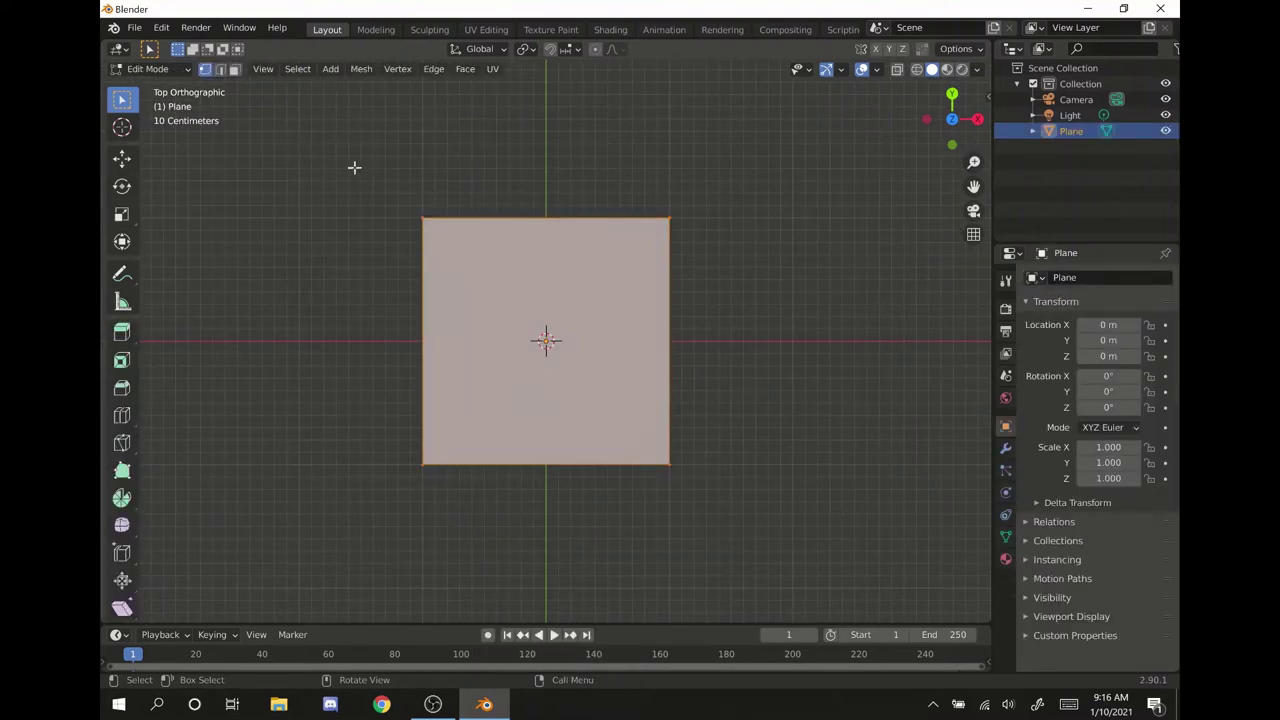
pyautogui.click(158, 68)
pyautogui.hotkey('ctrl', 'r')
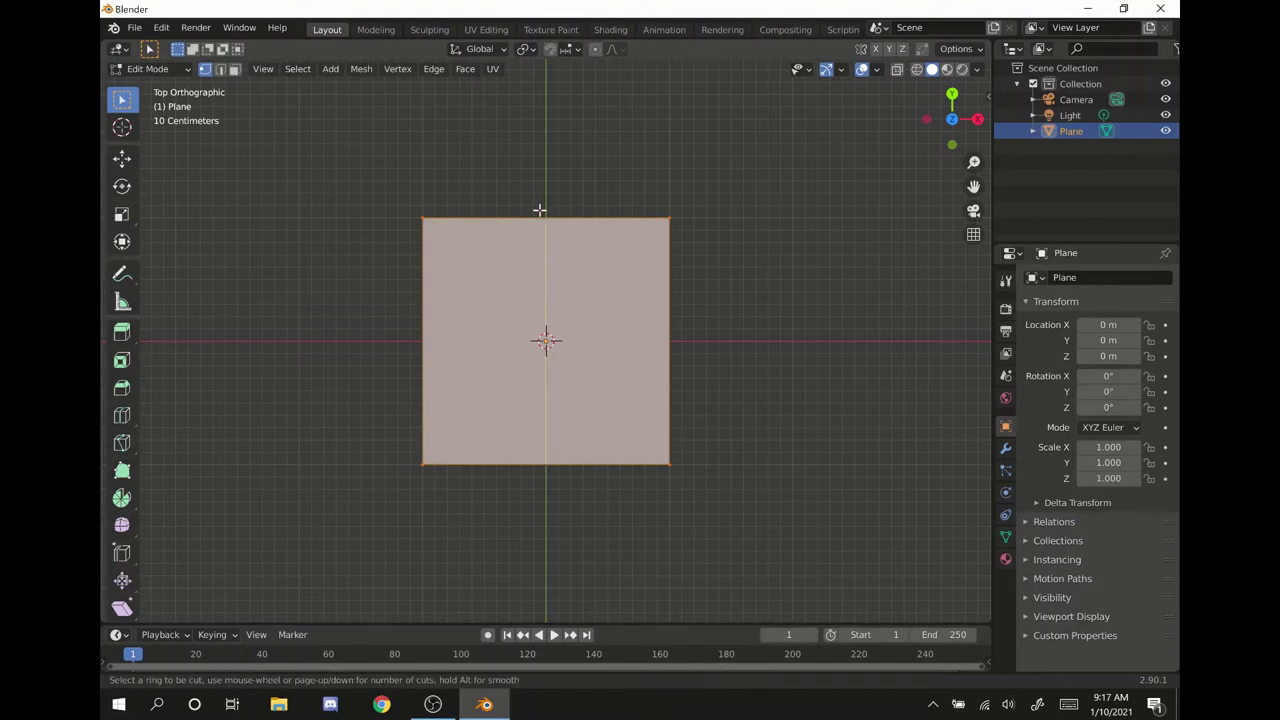
pyautogui.scroll(1, 539, 210)
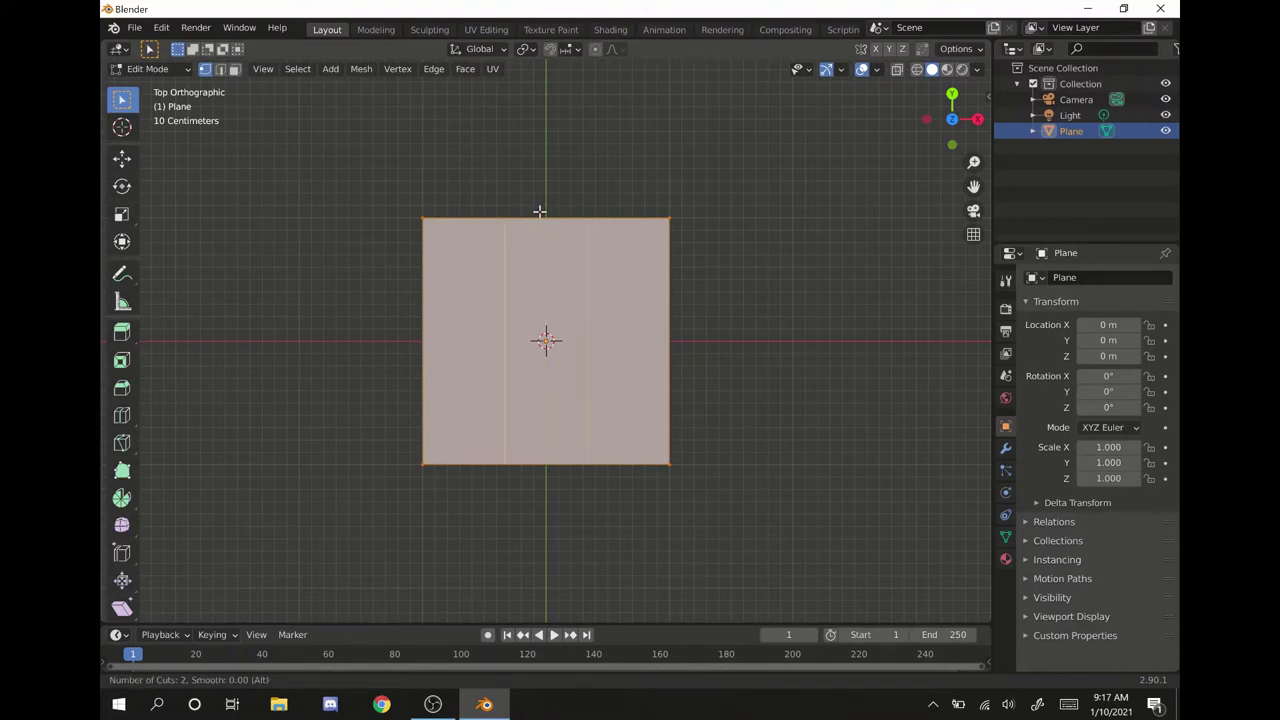
pyautogui.scroll(1, 539, 210)
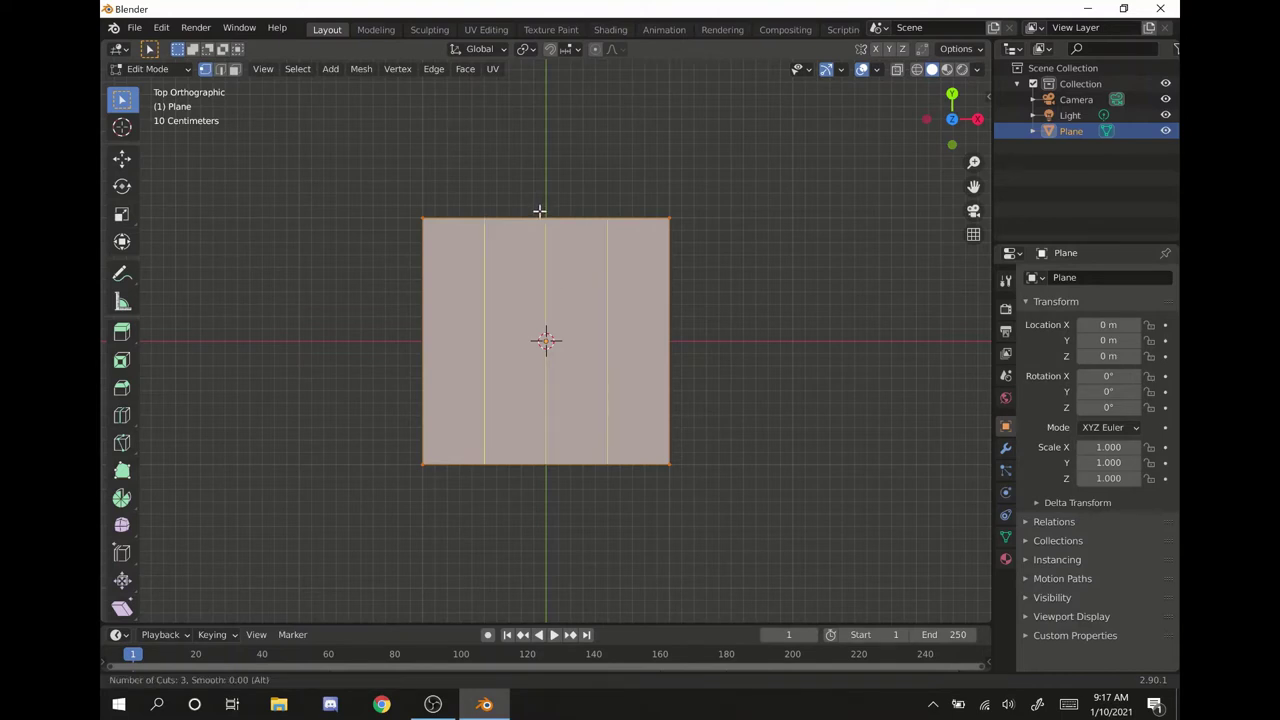
pyautogui.click(539, 210)
pyautogui.rightClick(539, 210)
# - Add three evenly spaced horizontal loop cuts across the plane
pyautogui.hotkey('ctrl', 'r')
pyautogui.scroll(1, 548, 285)
pyautogui.scroll(1, 548, 287)
pyautogui.click(550, 288)
pyautogui.rightClick(555, 289)
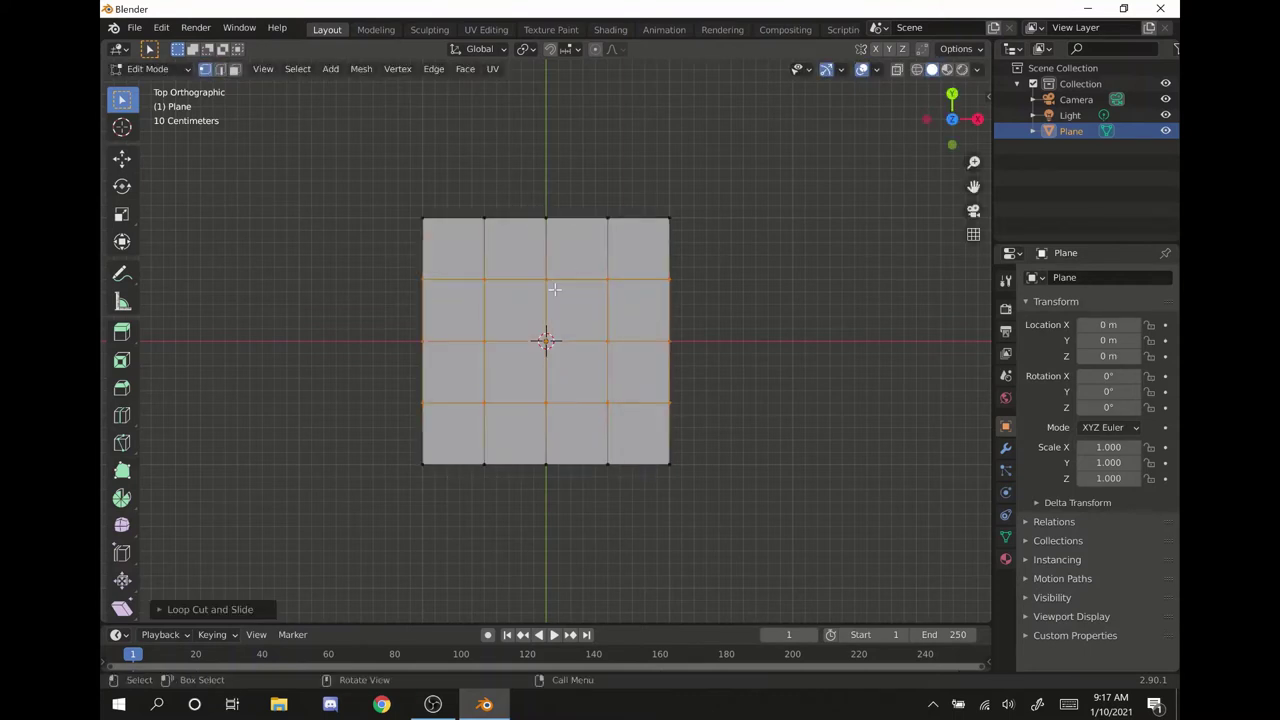
# - Try 5 cuts in the Loop Cut panel, revert to 3, then deselect the mesh
pyautogui.click(215, 610)
pyautogui.click(318, 482)
pyautogui.write('5')
pyautogui.press('Return')
pyautogui.click(340, 482)
pyautogui.write('3')
pyautogui.press('Return')
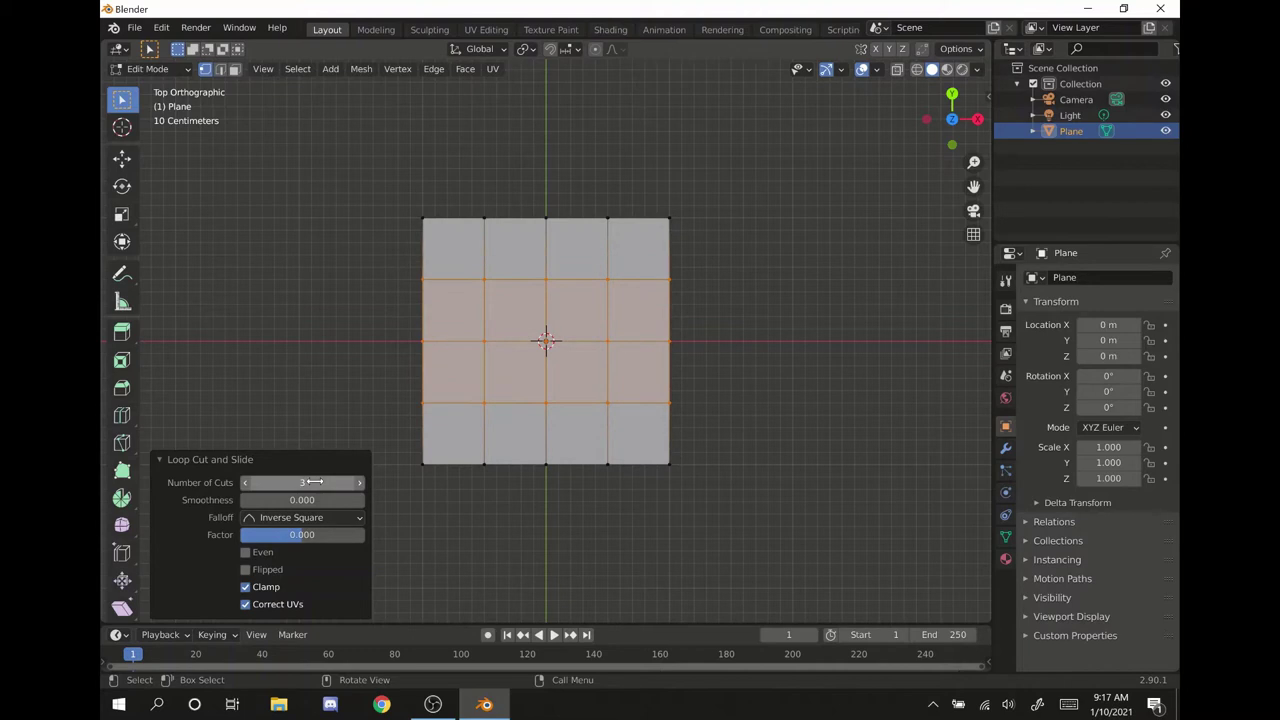
pyautogui.click(427, 515)
pyautogui.scroll(1, 680, 370)
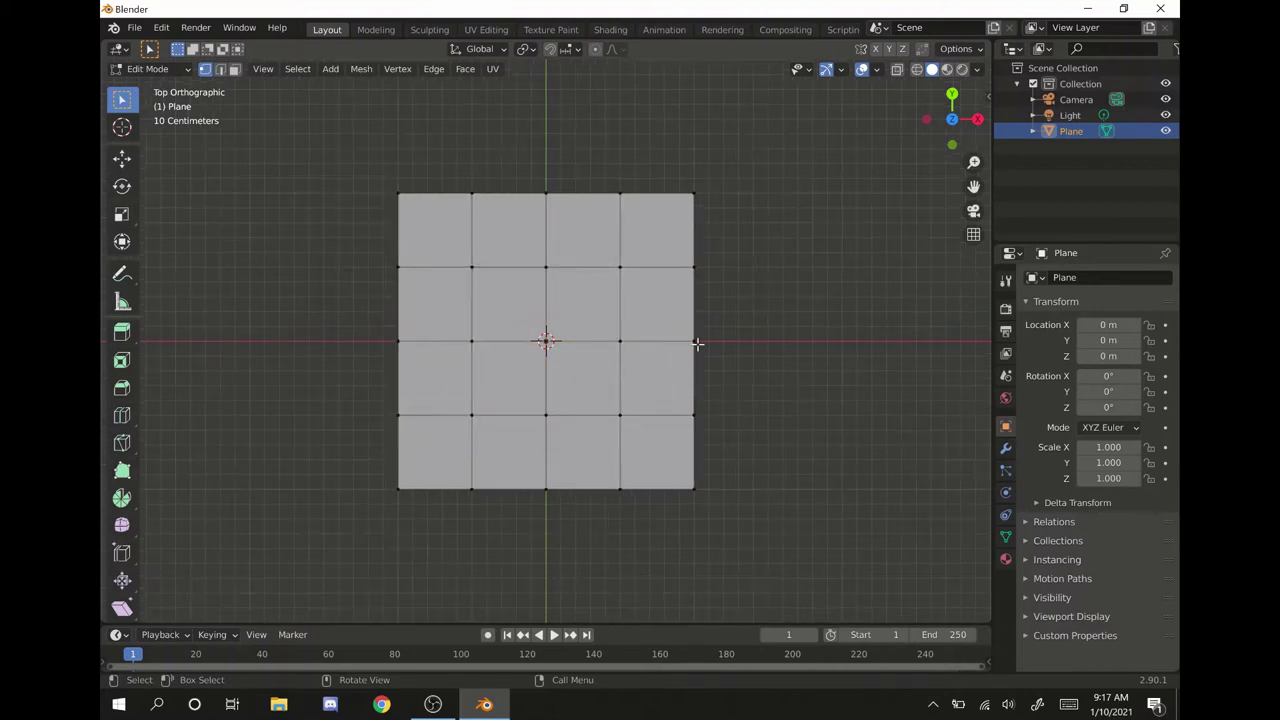
# - Select the four inner grid vertices and scale them inward to about 0.73
pyautogui.click(620, 267)
pyautogui.keyDown('shift'); pyautogui.click(472, 267); pyautogui.keyUp('shift')
pyautogui.keyDown('shift'); pyautogui.click(447, 415); pyautogui.keyUp('shift')
pyautogui.keyDown('shift'); pyautogui.click(622, 418); pyautogui.keyUp('shift')
pyautogui.press('s')
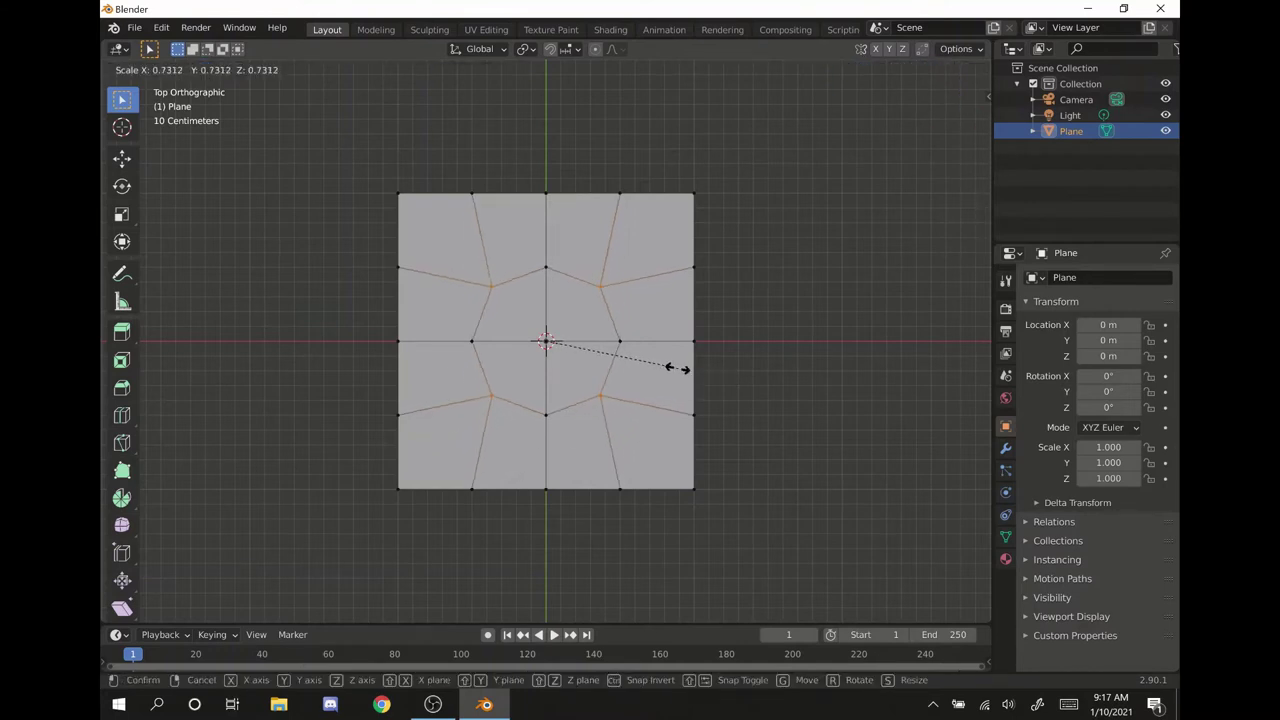
pyautogui.click(670, 368)
pyautogui.click(766, 403)
pyautogui.moveTo(766, 403); pyautogui.dragTo(751, 337, button='middle')
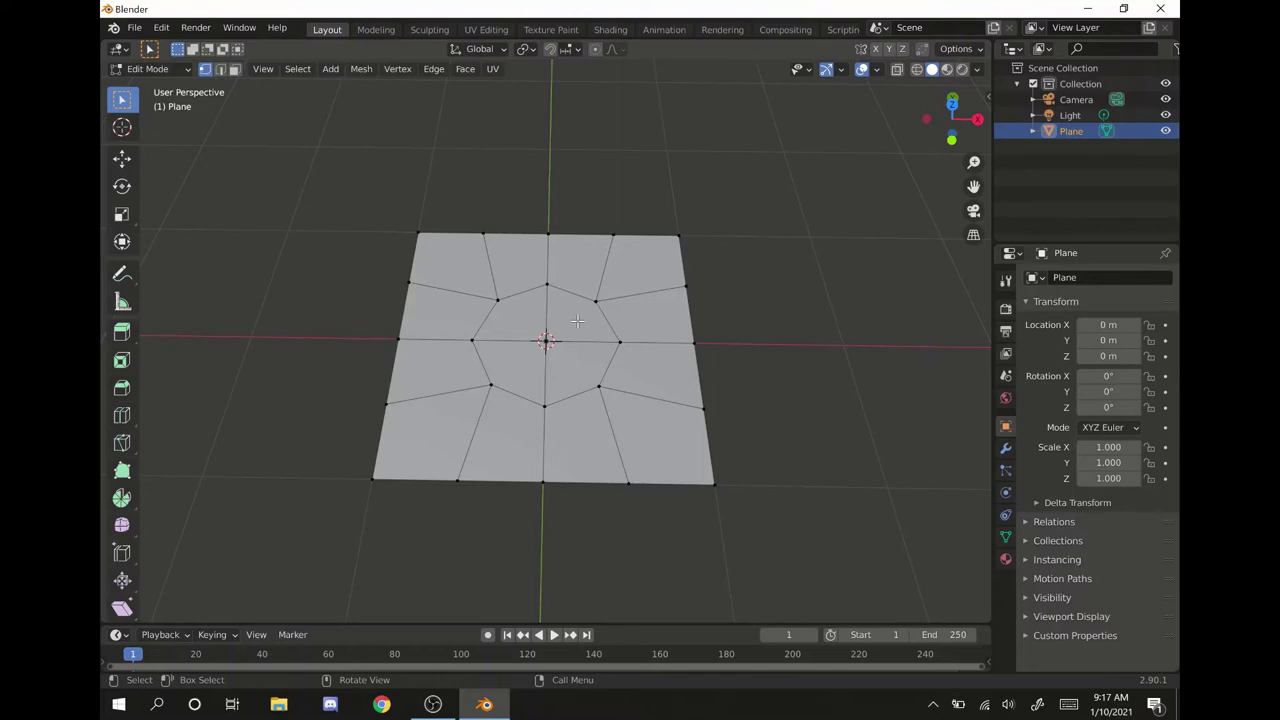
# - Select the four central octagon faces and raise them 1.3934 m along Z
pyautogui.press('3')
pyautogui.click(577, 320)
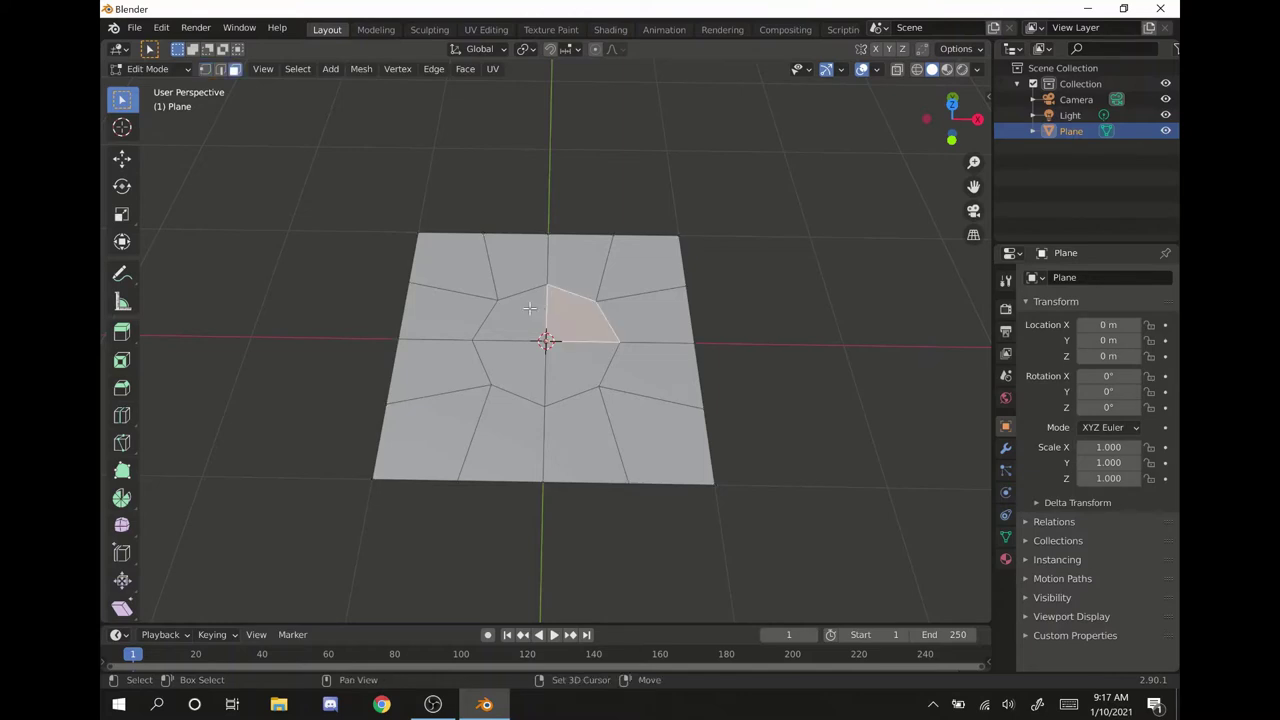
pyautogui.keyDown('shift'); pyautogui.click(518, 318); pyautogui.keyUp('shift')
pyautogui.keyDown('shift'); pyautogui.click(520, 362); pyautogui.keyUp('shift')
pyautogui.keyDown('shift'); pyautogui.click(580, 370); pyautogui.keyUp('shift')
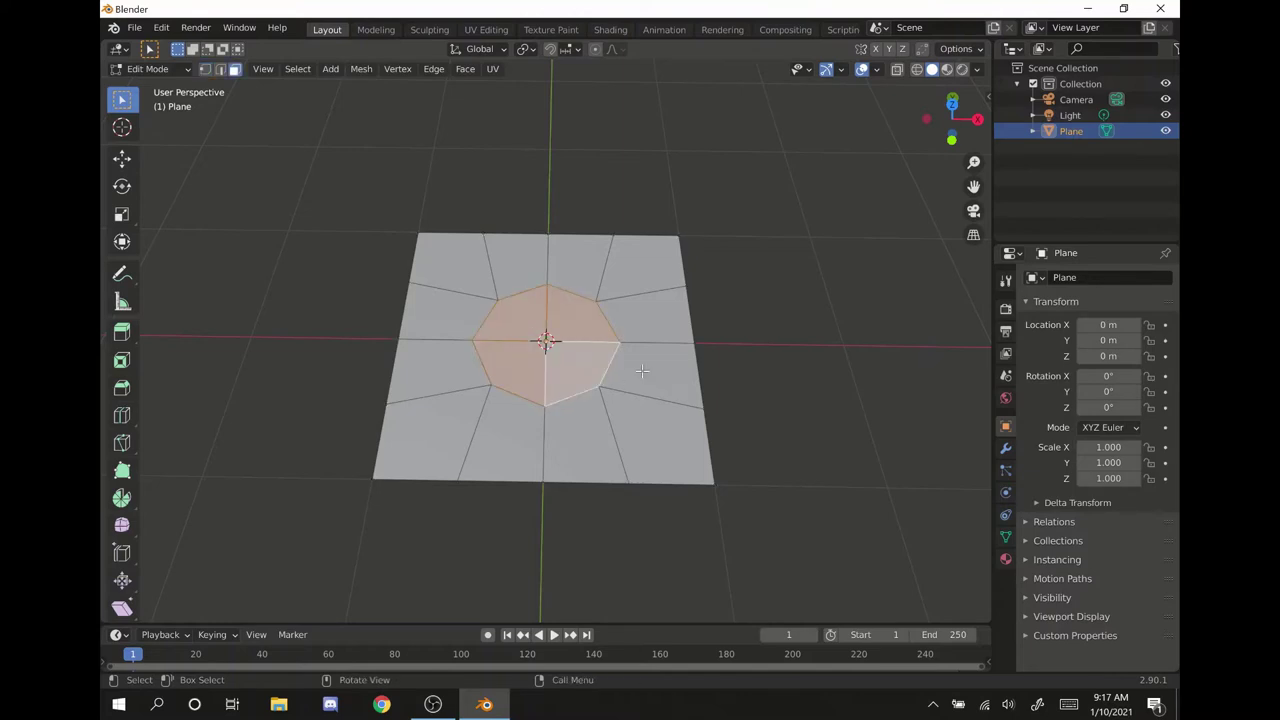
pyautogui.press('g')
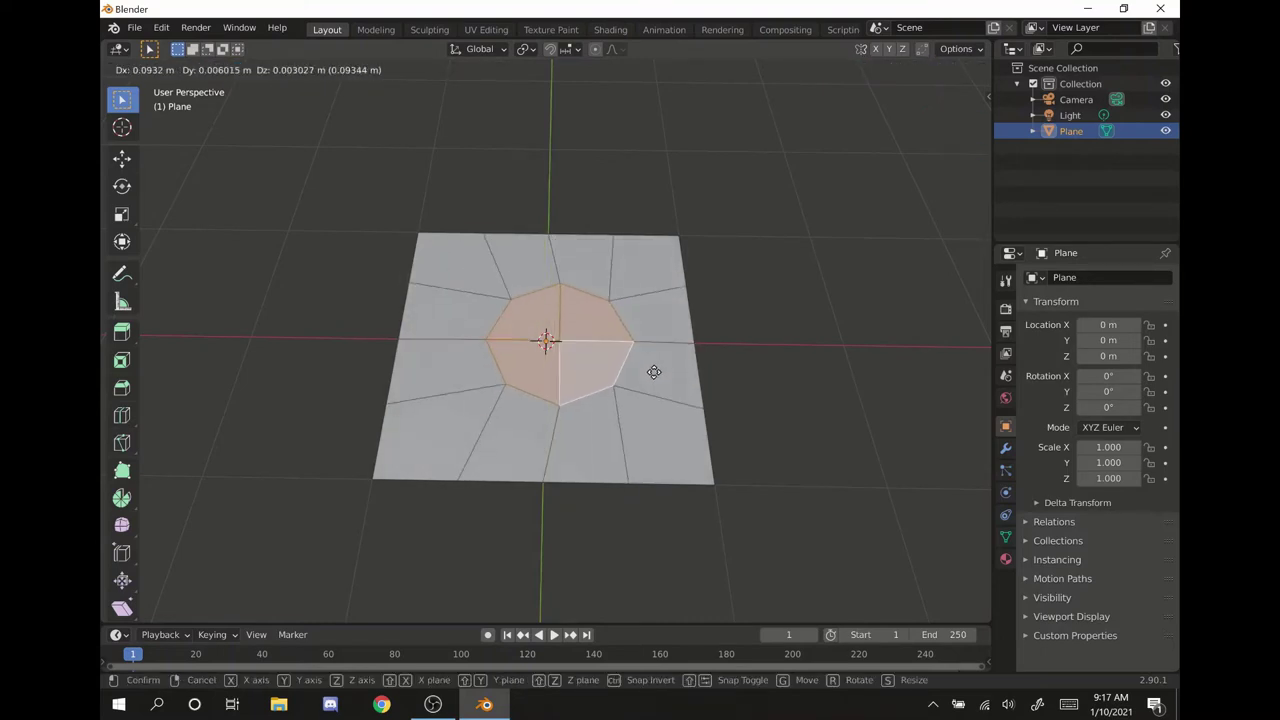
pyautogui.press('z')
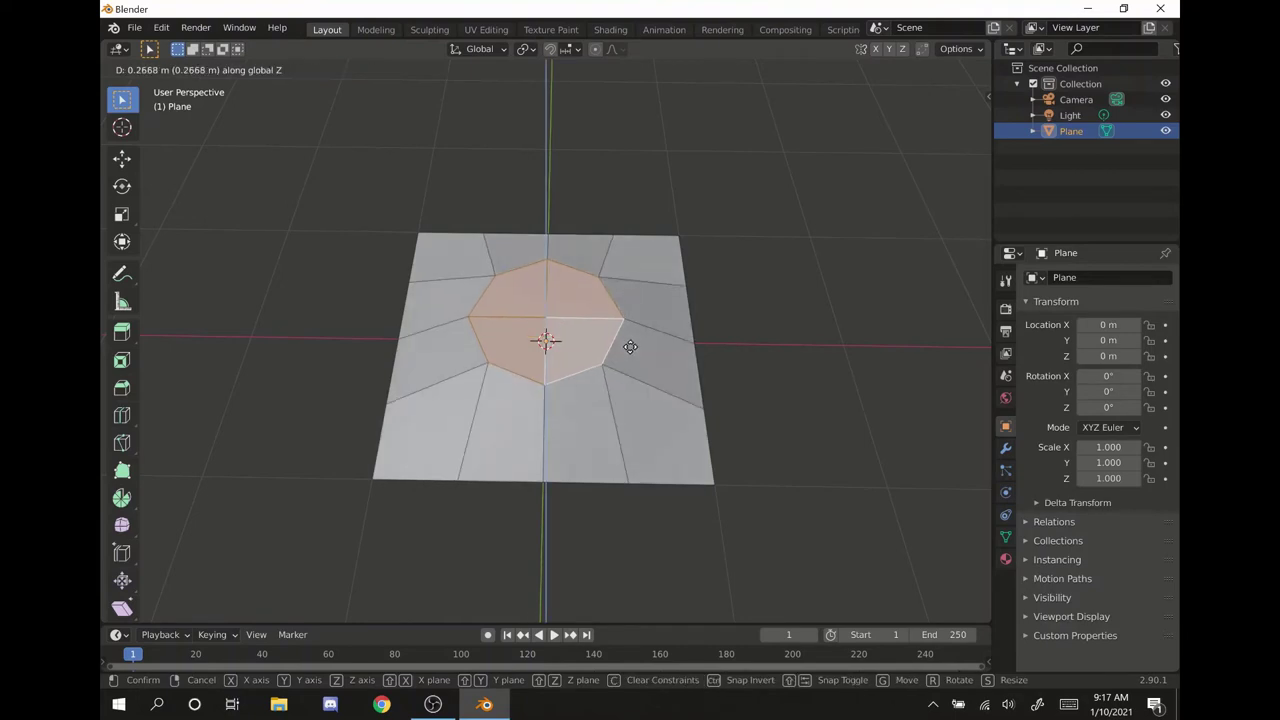
pyautogui.click(566, 209)
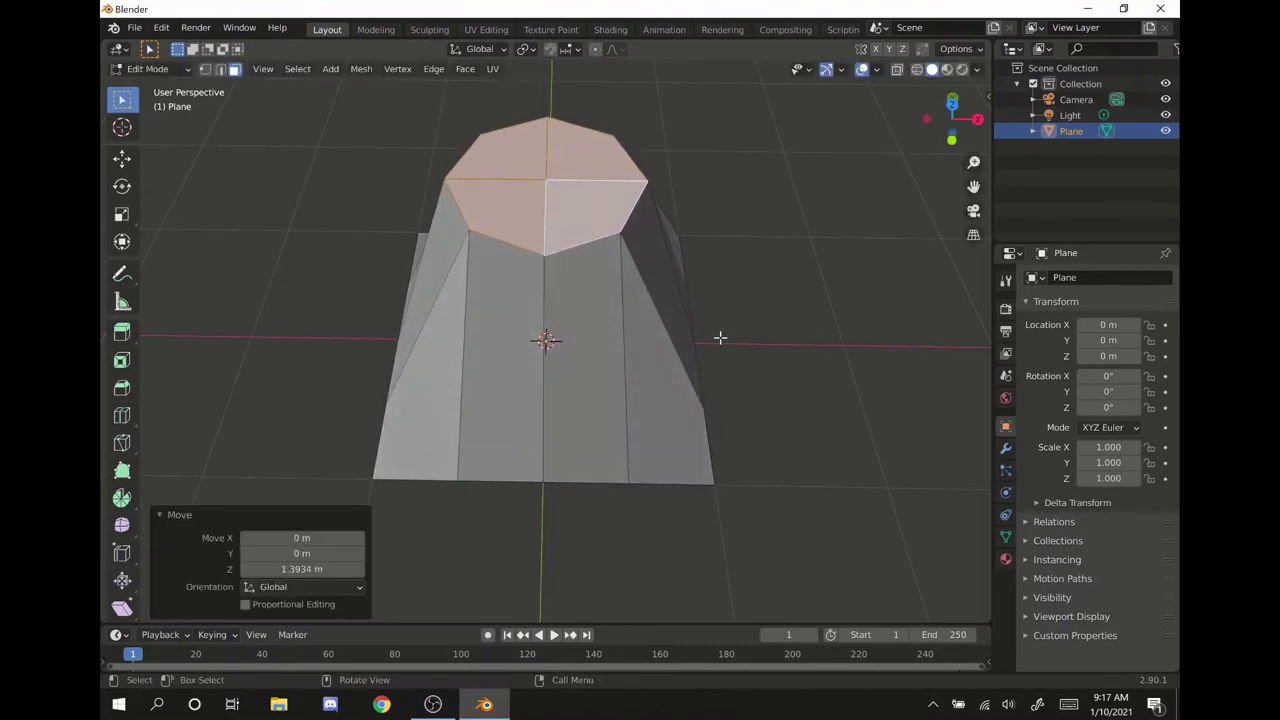
pyautogui.moveTo(720, 337); pyautogui.dragTo(763, 291, button='middle')
pyautogui.scroll(-1, 774, 321)
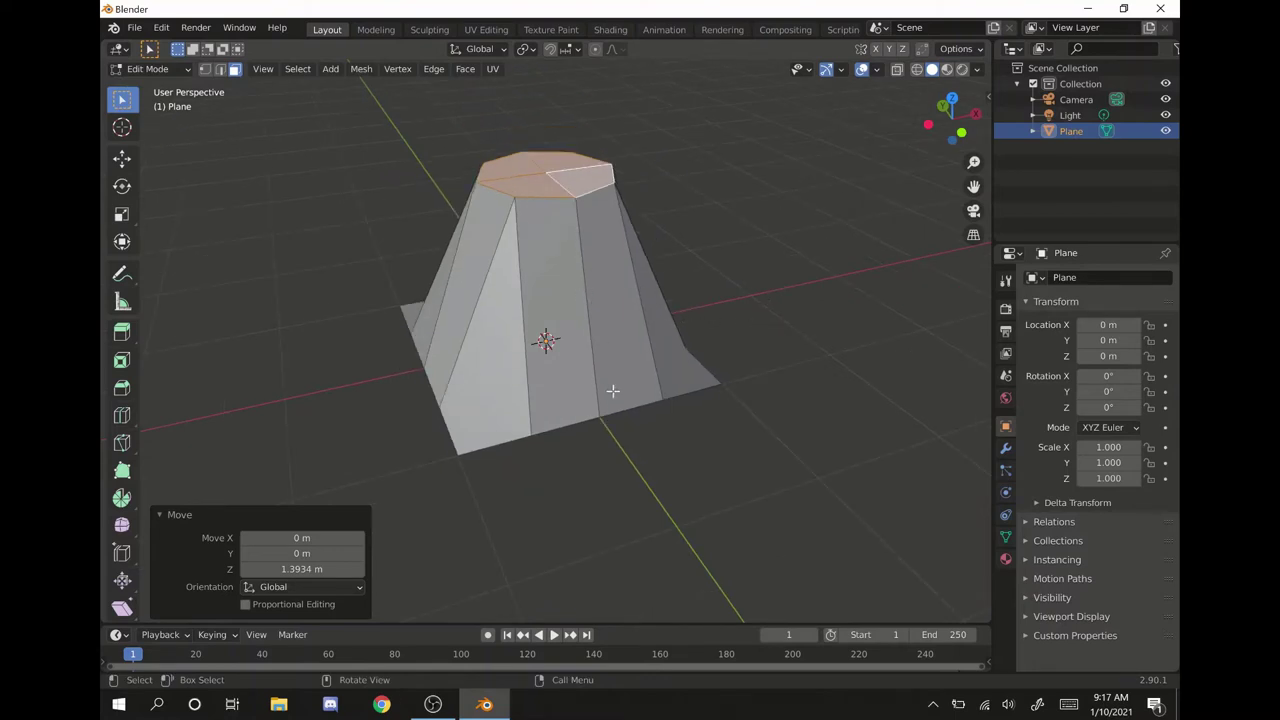
pyautogui.moveTo(598, 403)
pyautogui.mouseDown(button='middle')
pyautogui.moveTo(689, 409)
pyautogui.moveTo(686, 429)
pyautogui.moveTo(611, 434)
pyautogui.moveTo(600, 415)
pyautogui.mouseUp(button='middle')
# - Scale two upper side edges of the tower outward by 1.222
pyautogui.press('2')
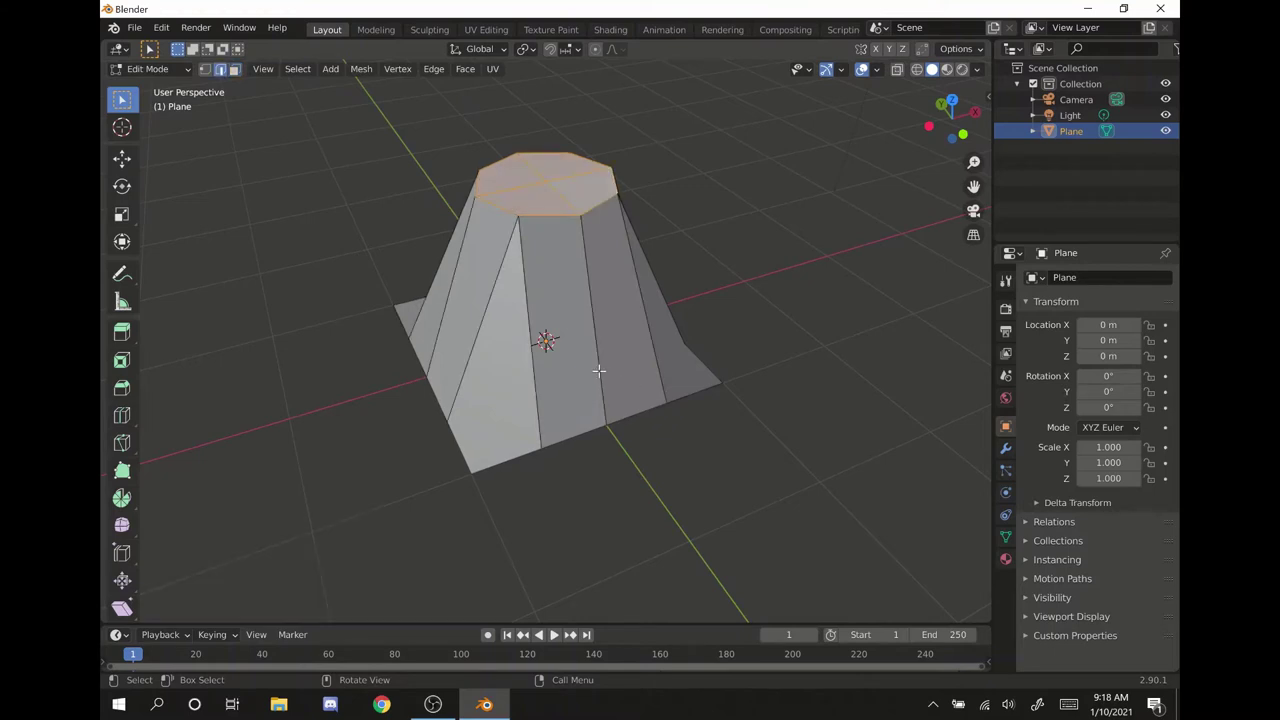
pyautogui.click(521, 377)
pyautogui.moveTo(521, 377); pyautogui.dragTo(631, 311, button='middle')
pyautogui.keyDown('shift'); pyautogui.click(471, 311); pyautogui.keyUp('shift')
pyautogui.press('s')
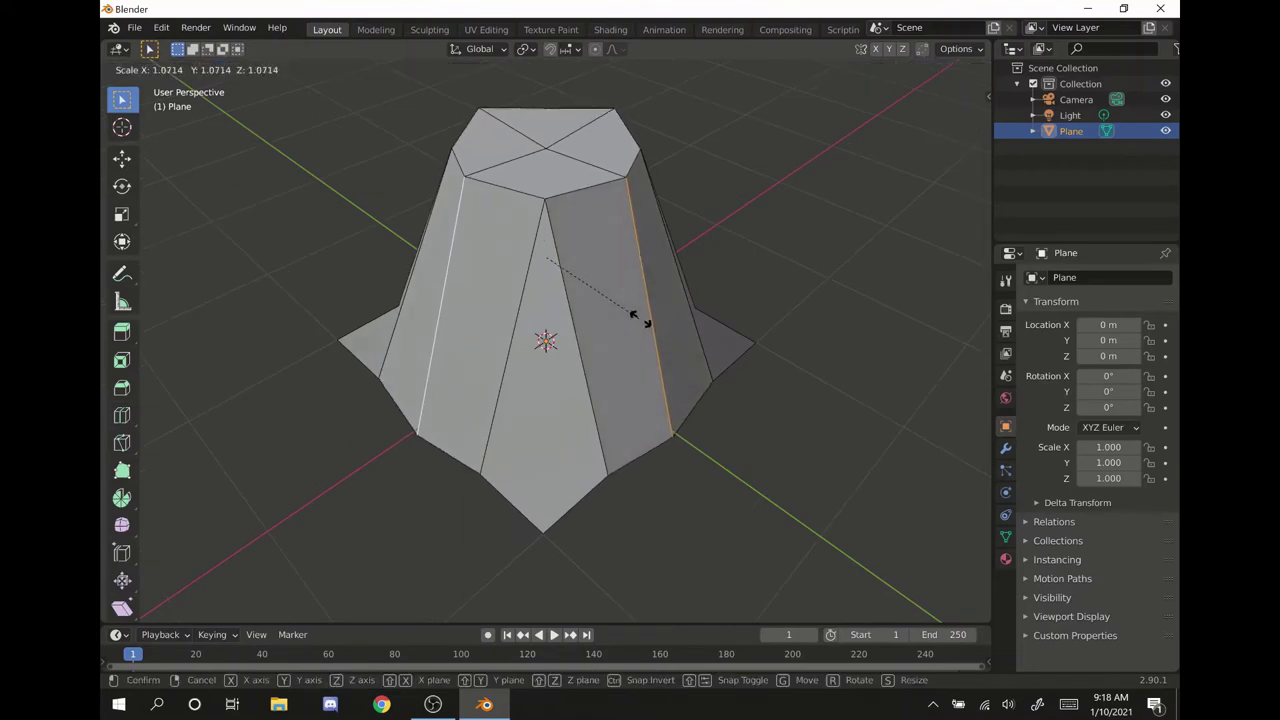
pyautogui.click(690, 328)
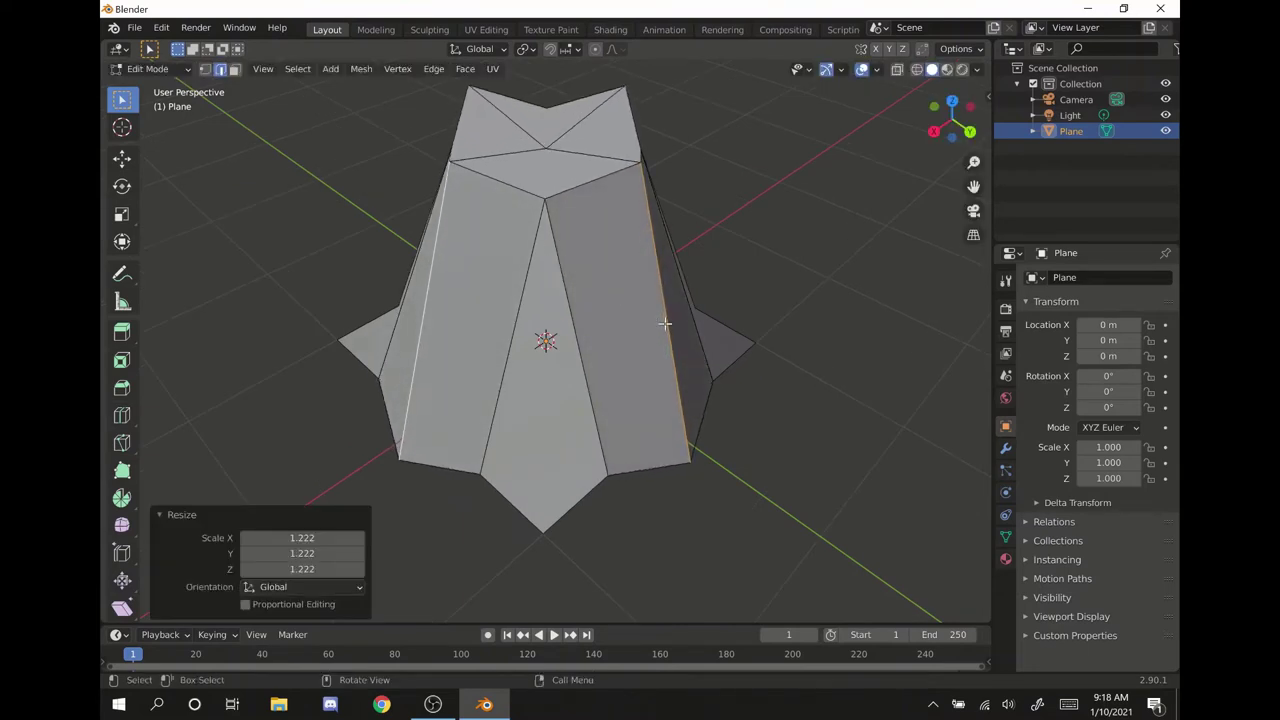
pyautogui.click(846, 363)
pyautogui.moveTo(846, 363); pyautogui.dragTo(530, 165, button='middle')
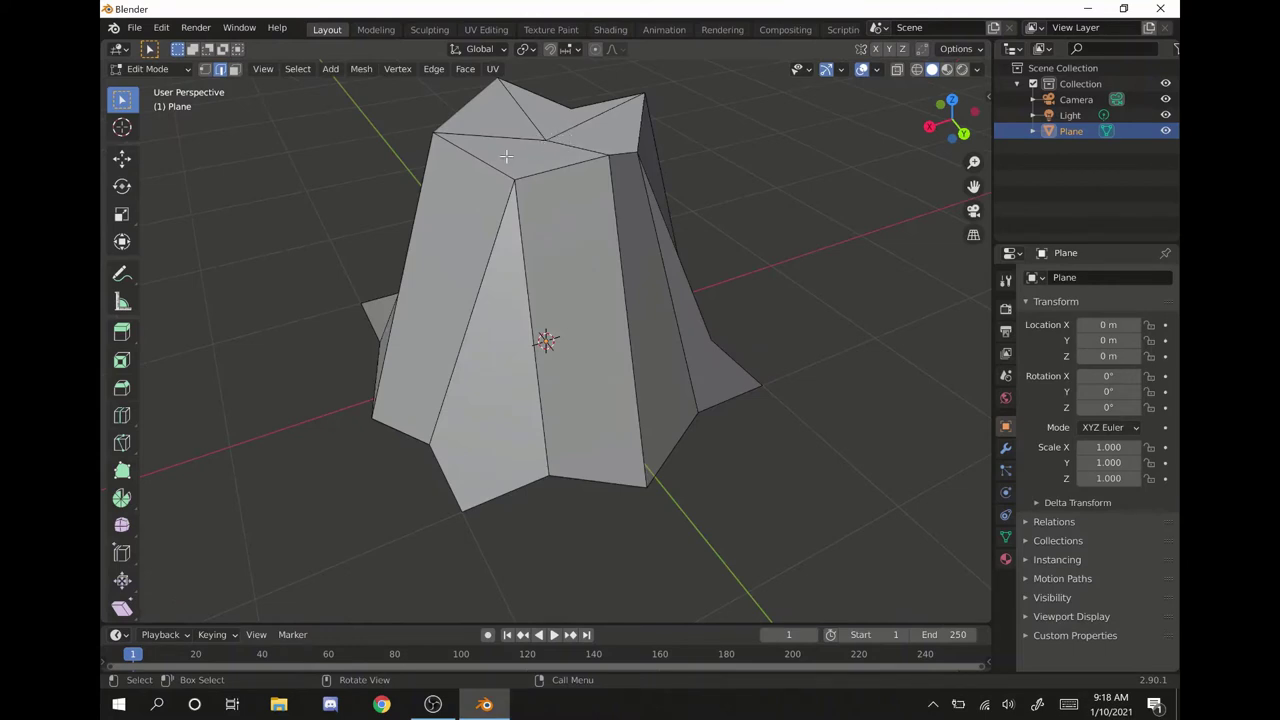
# - Lift the top centre vertex 0.36341 m along Z into a shallow peak
pyautogui.press('1')
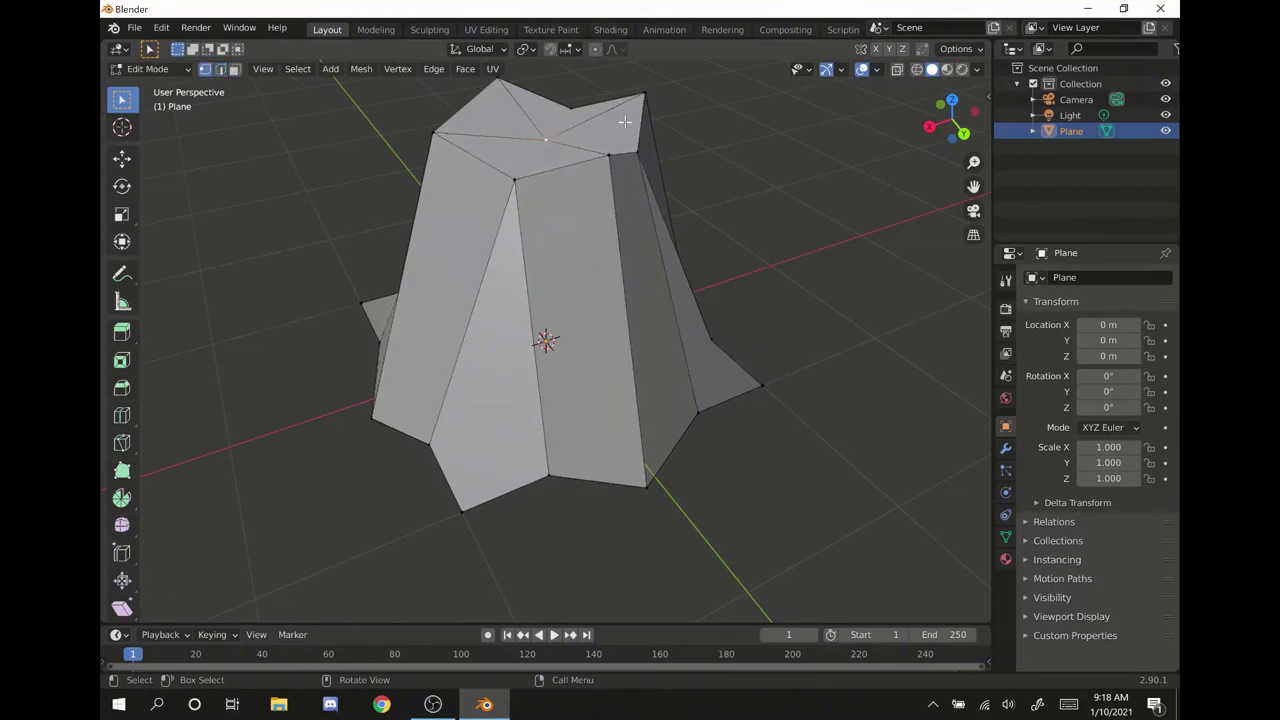
pyautogui.press('g')
pyautogui.press('z')
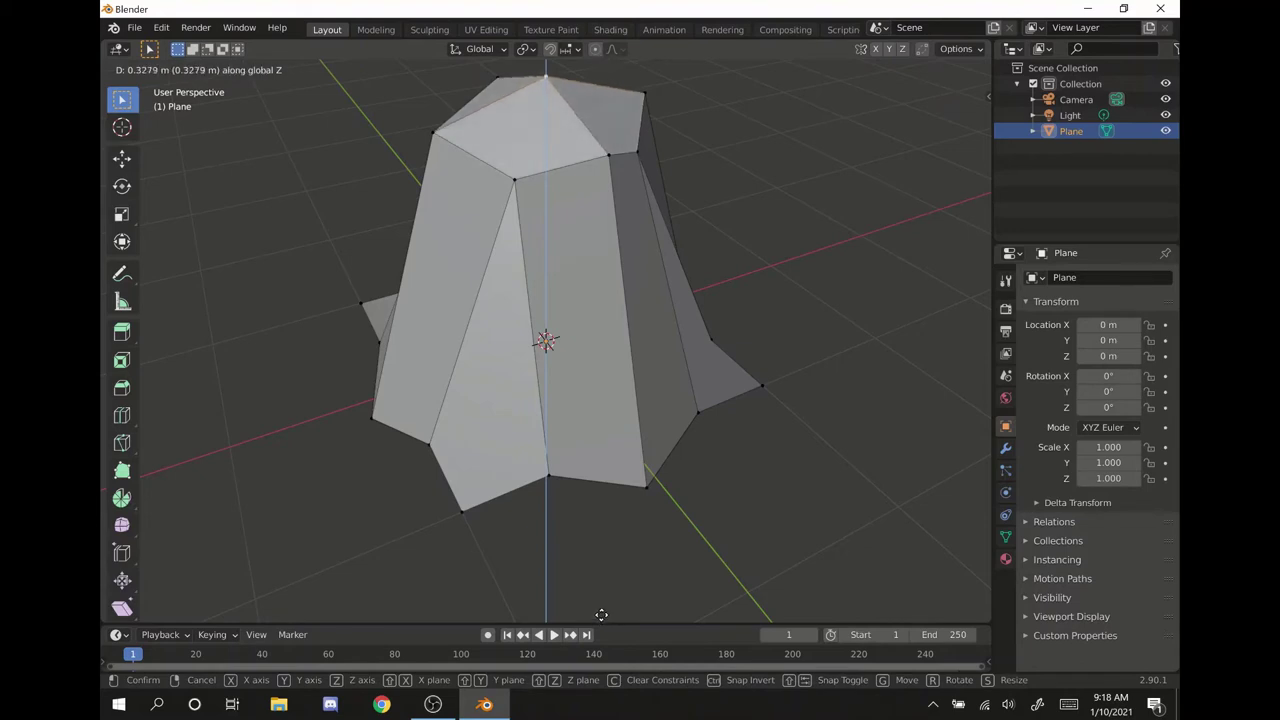
pyautogui.click(604, 610)
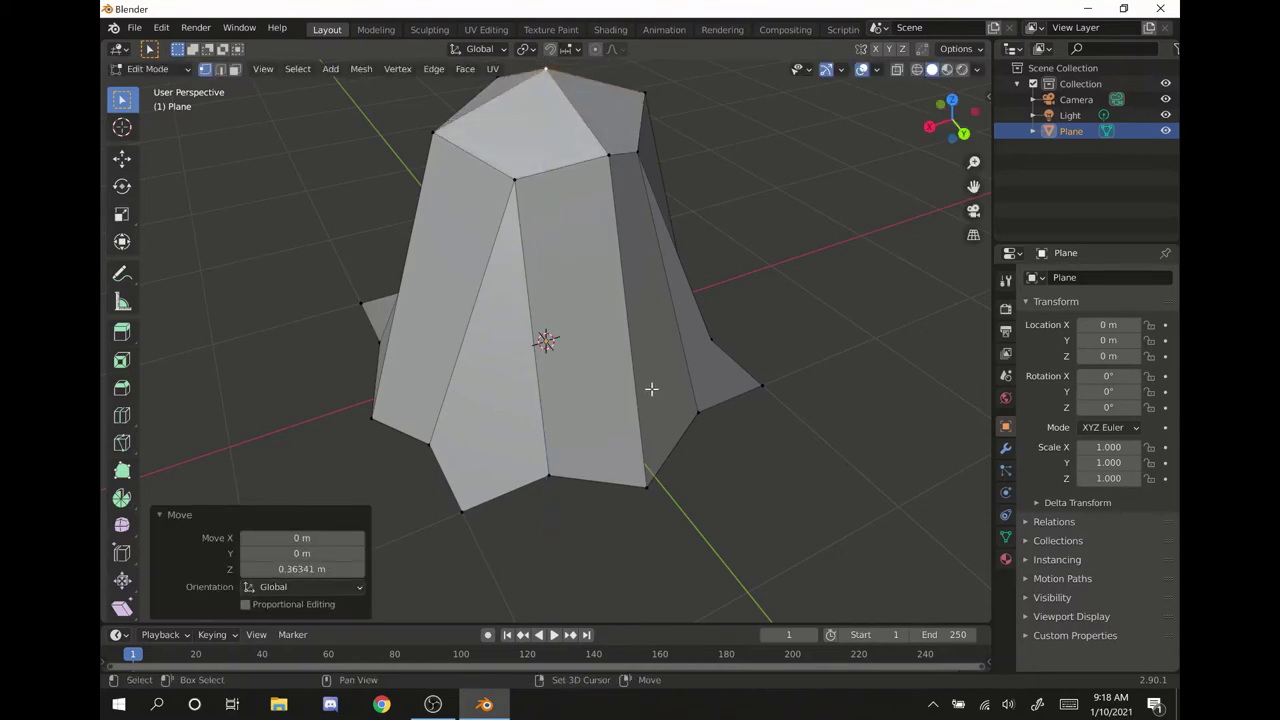
pyautogui.keyDown('shift'); pyautogui.scroll(4, 651, 420); pyautogui.keyUp('shift')
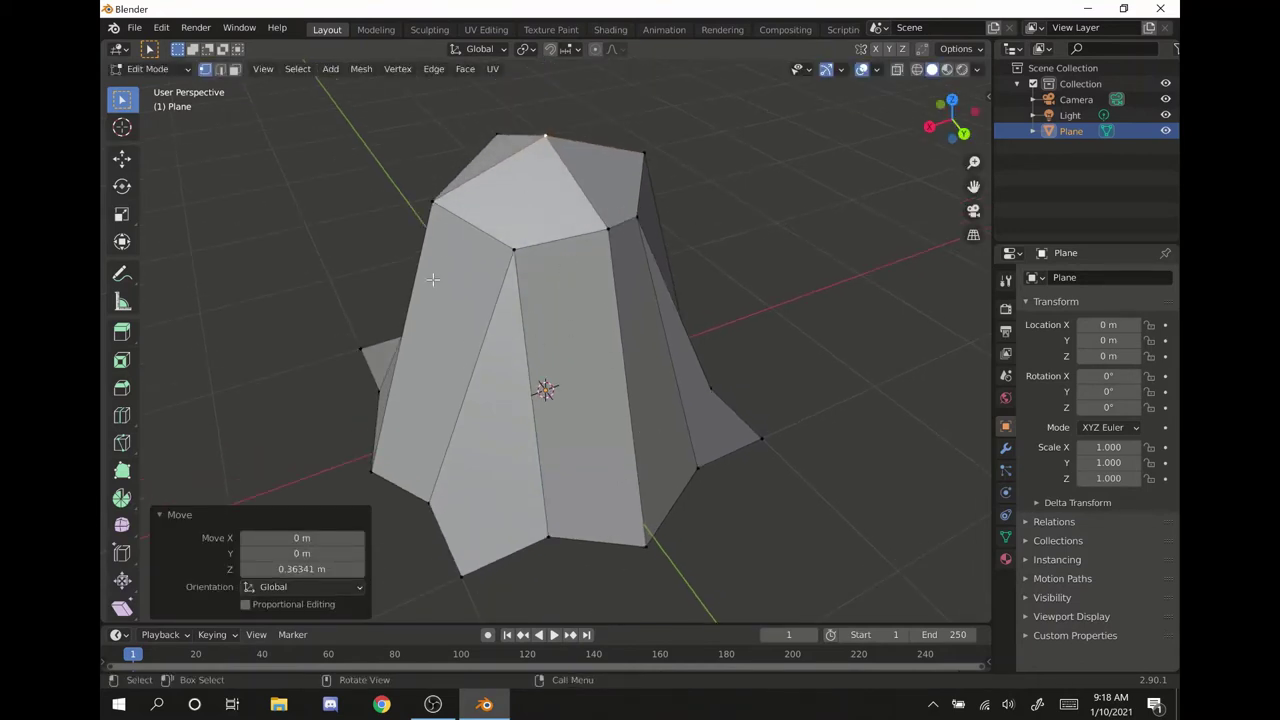
pyautogui.moveTo(440, 296); pyautogui.dragTo(654, 354, button='middle')
pyautogui.press('Tab')
pyautogui.press('Tab')
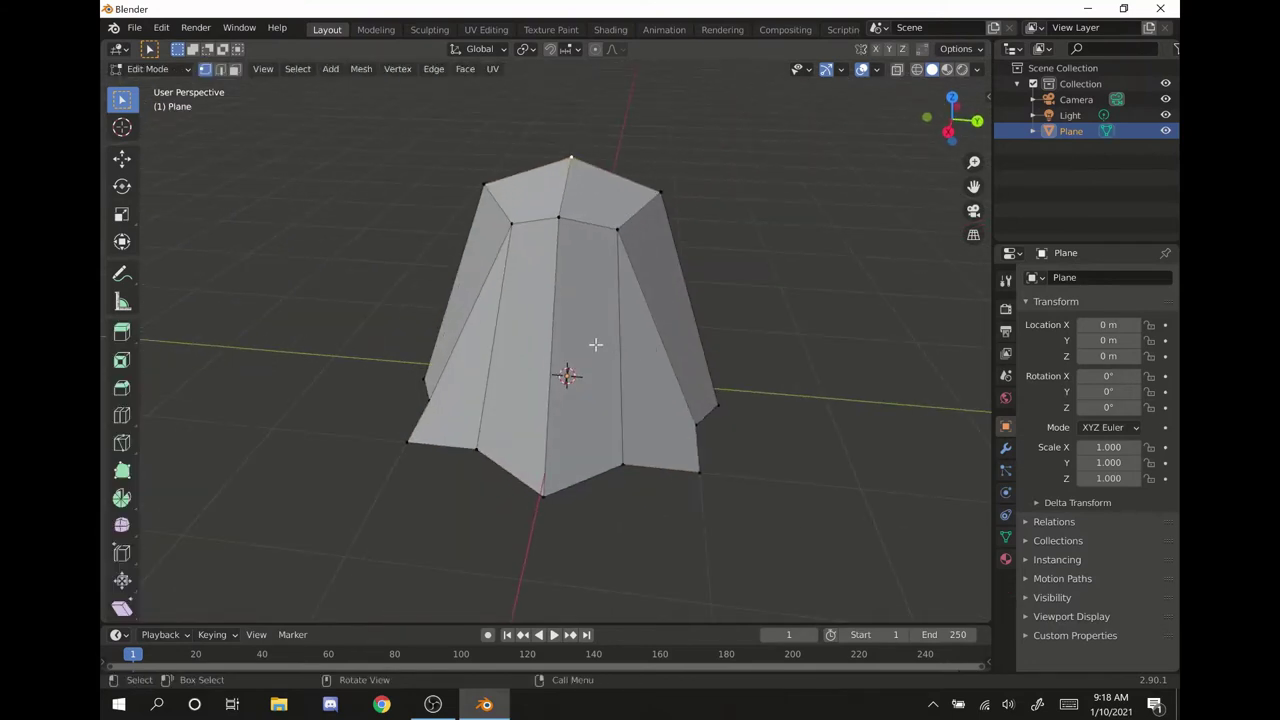
# - Cut a centred, unslid horizontal edge loop around the middle of the ghost body
pyautogui.hotkey('ctrl', 'r')
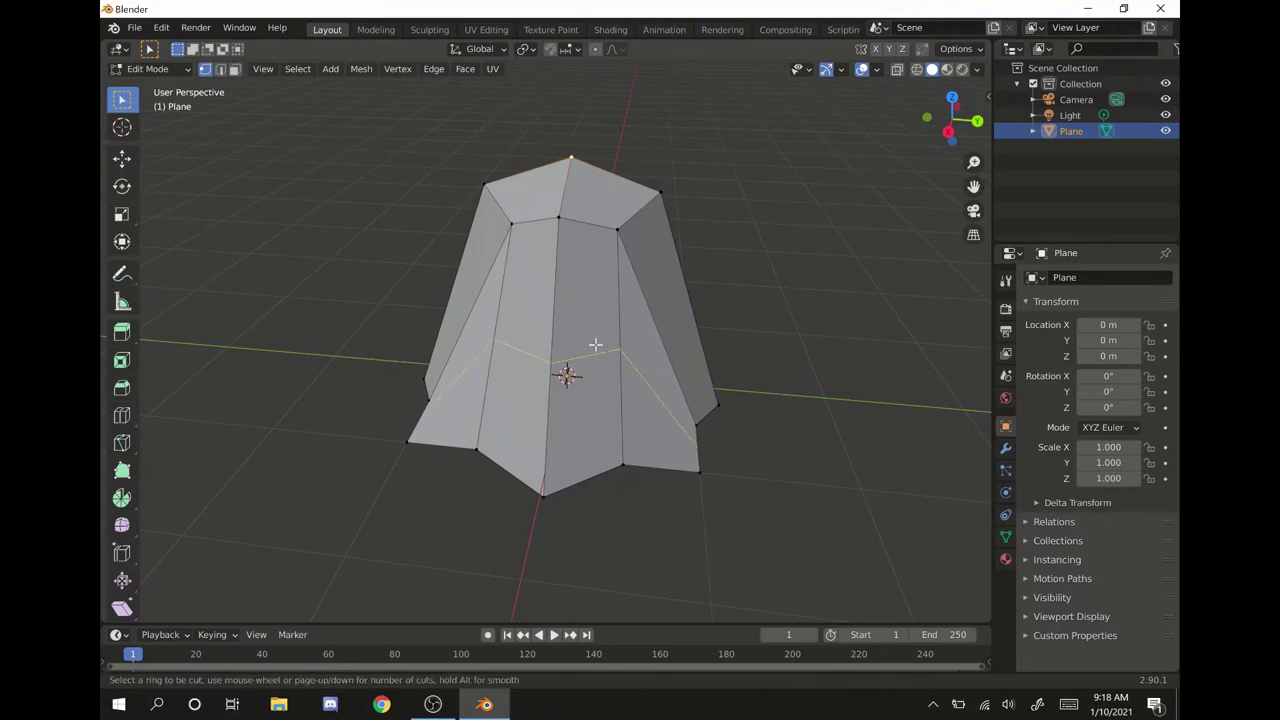
pyautogui.click(568, 372)
pyautogui.rightClick(568, 372)
pyautogui.moveTo(568, 372); pyautogui.dragTo(766, 340, button='middle')
pyautogui.click(560, 355)
pyautogui.rightClick(560, 355)
pyautogui.hotkey('ctrl', 'r')
pyautogui.click(510, 388)
pyautogui.rightClick(510, 388)
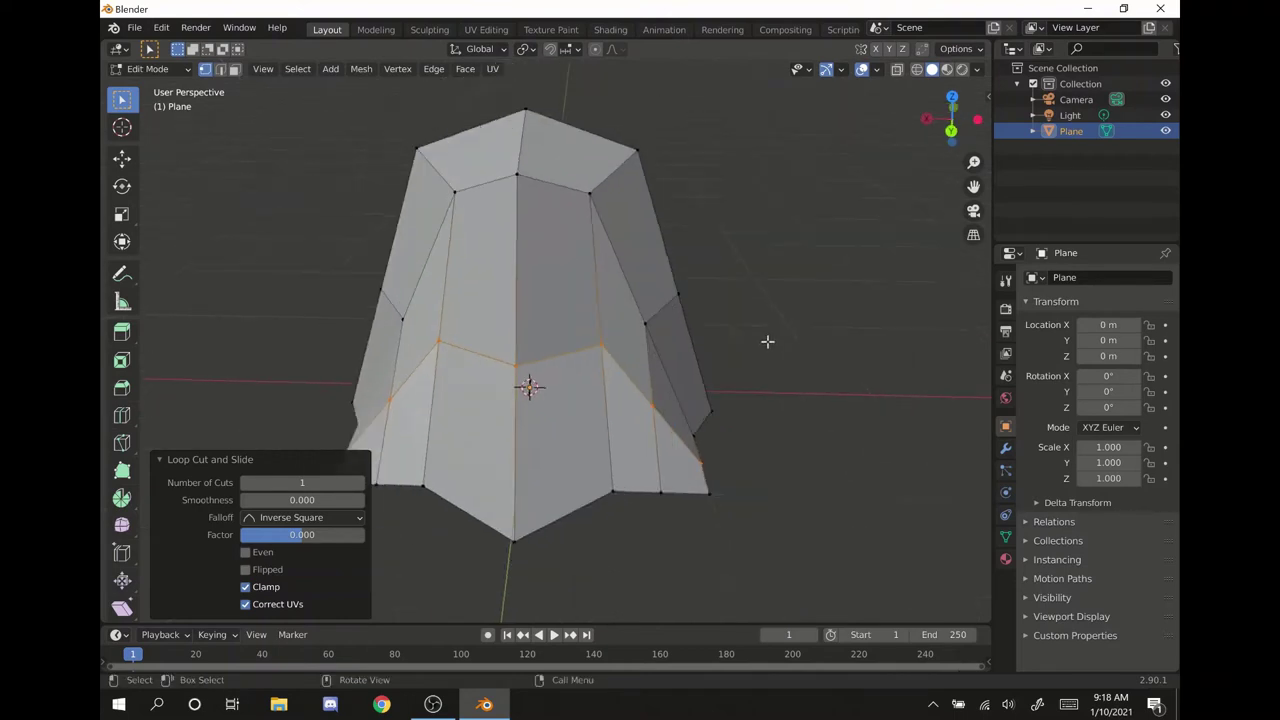
# - Add a Subdivision Surface modifier with On Cage enabled to the ghost body
pyautogui.click(1006, 449)
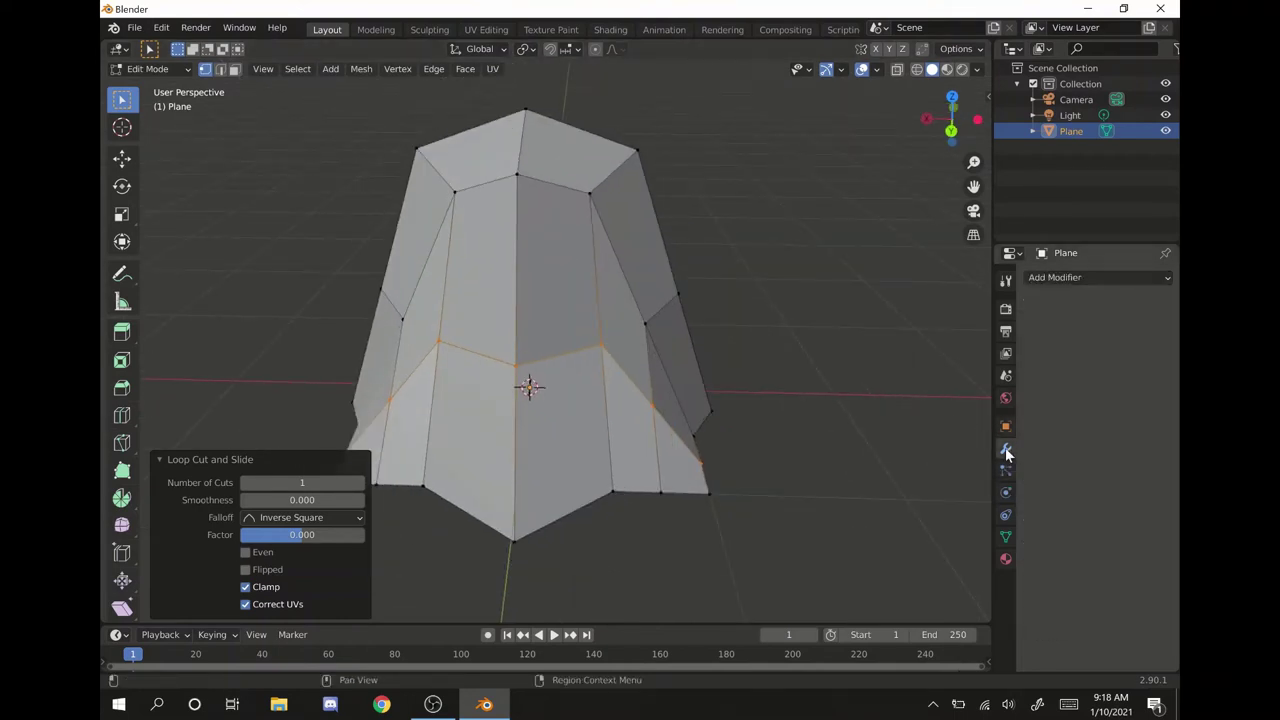
pyautogui.click(1094, 279)
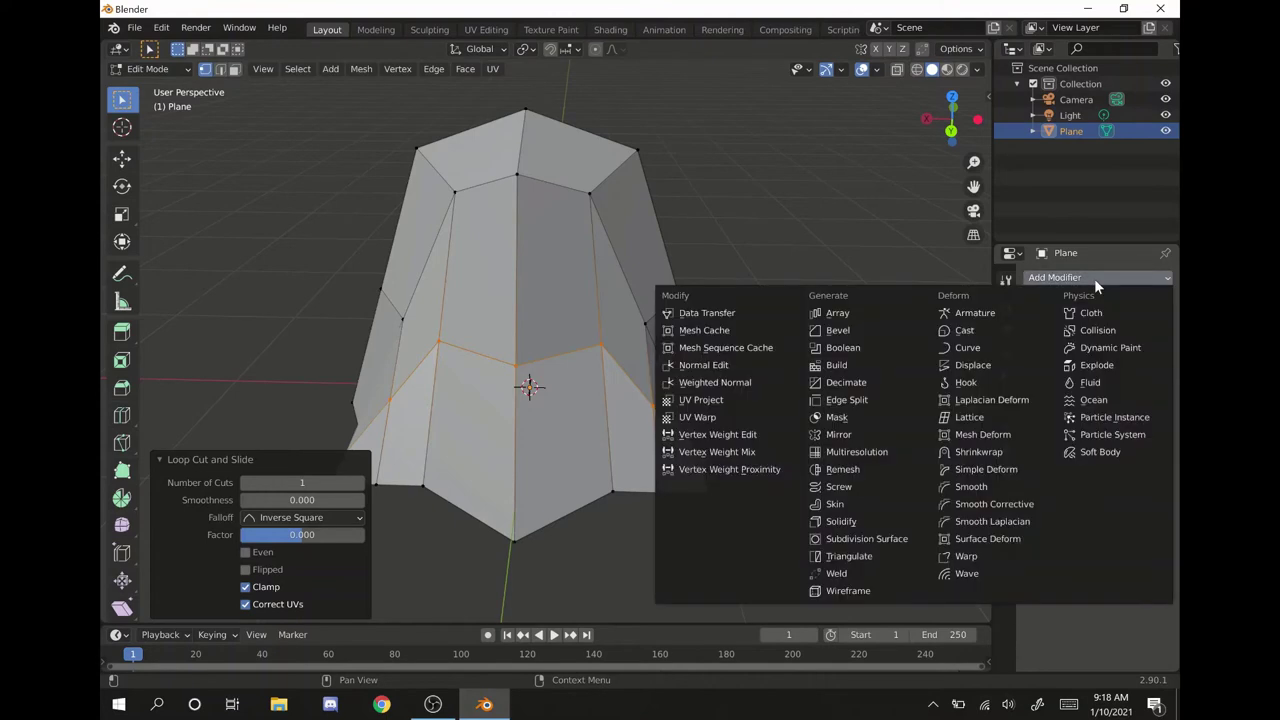
pyautogui.click(866, 539)
pyautogui.moveTo(791, 500); pyautogui.dragTo(566, 367, button='middle')
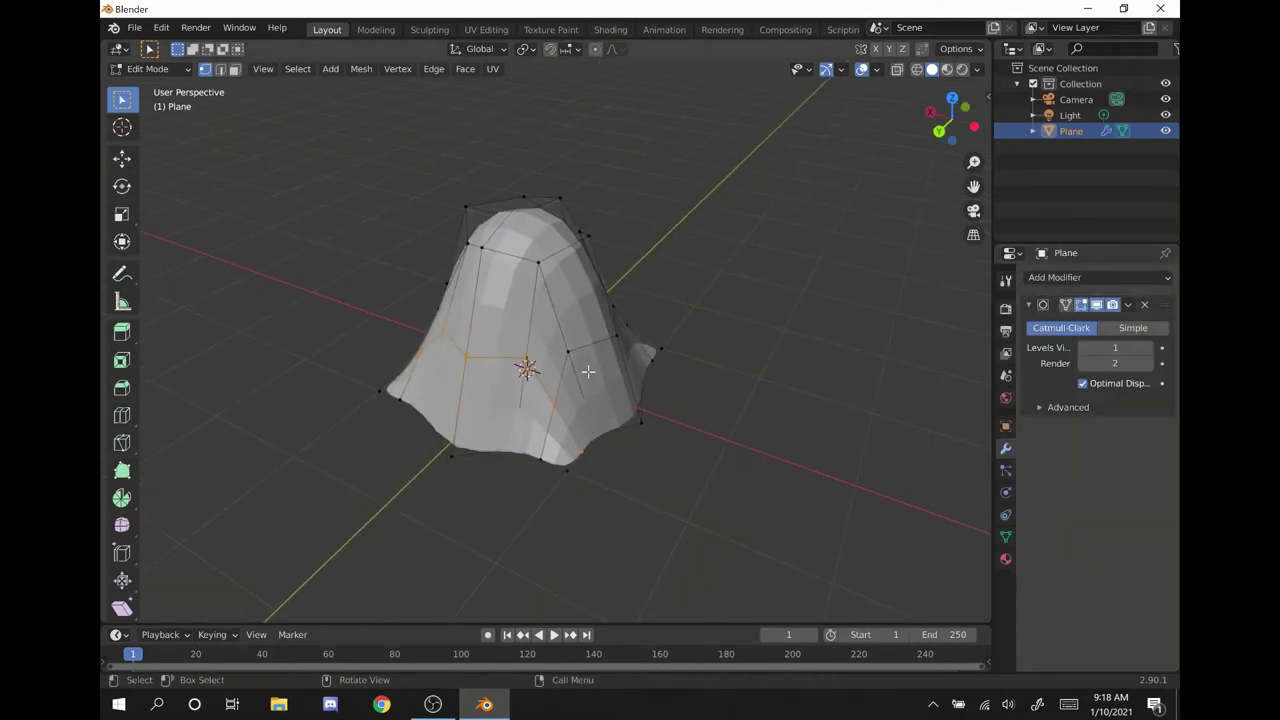
pyautogui.click(1066, 305)
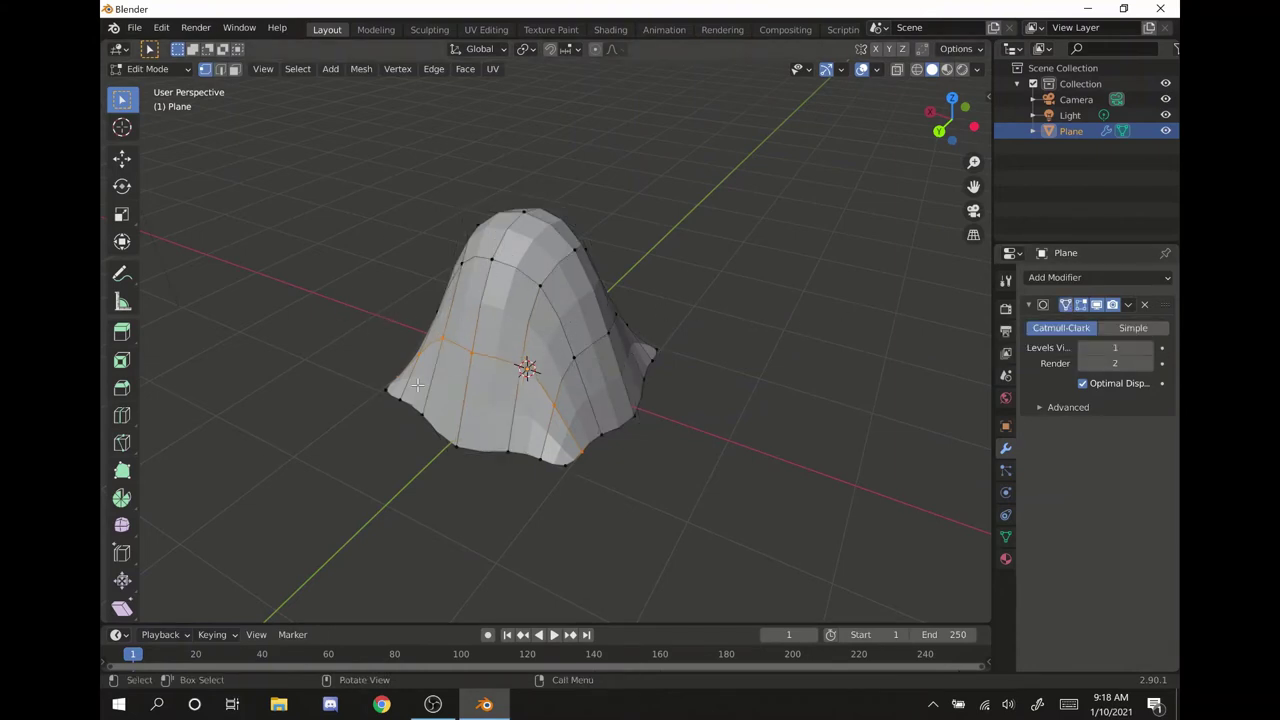
pyautogui.moveTo(420, 385); pyautogui.dragTo(522, 385, button='middle')
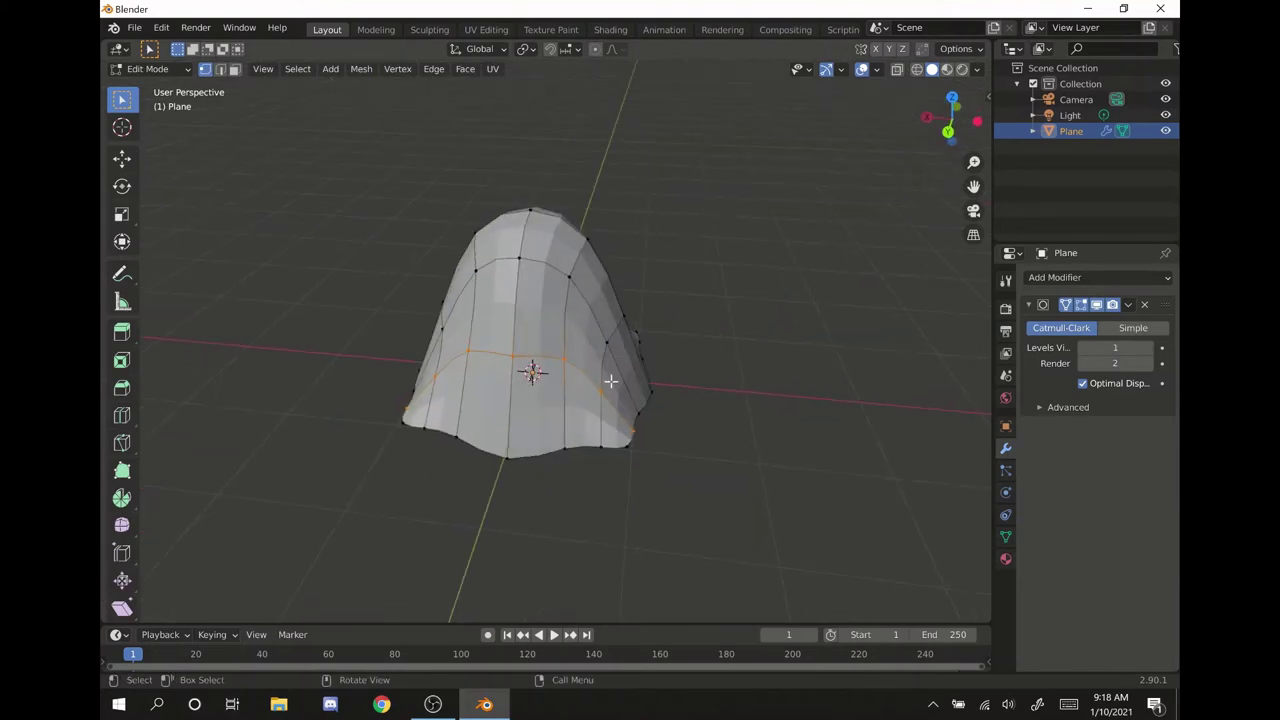
pyautogui.moveTo(669, 374); pyautogui.dragTo(690, 425, button='middle')
# - Apply Shade Smooth to the ghost body from the F3 search
pyautogui.press('Tab')
pyautogui.press('F3')
pyautogui.write('smoot')
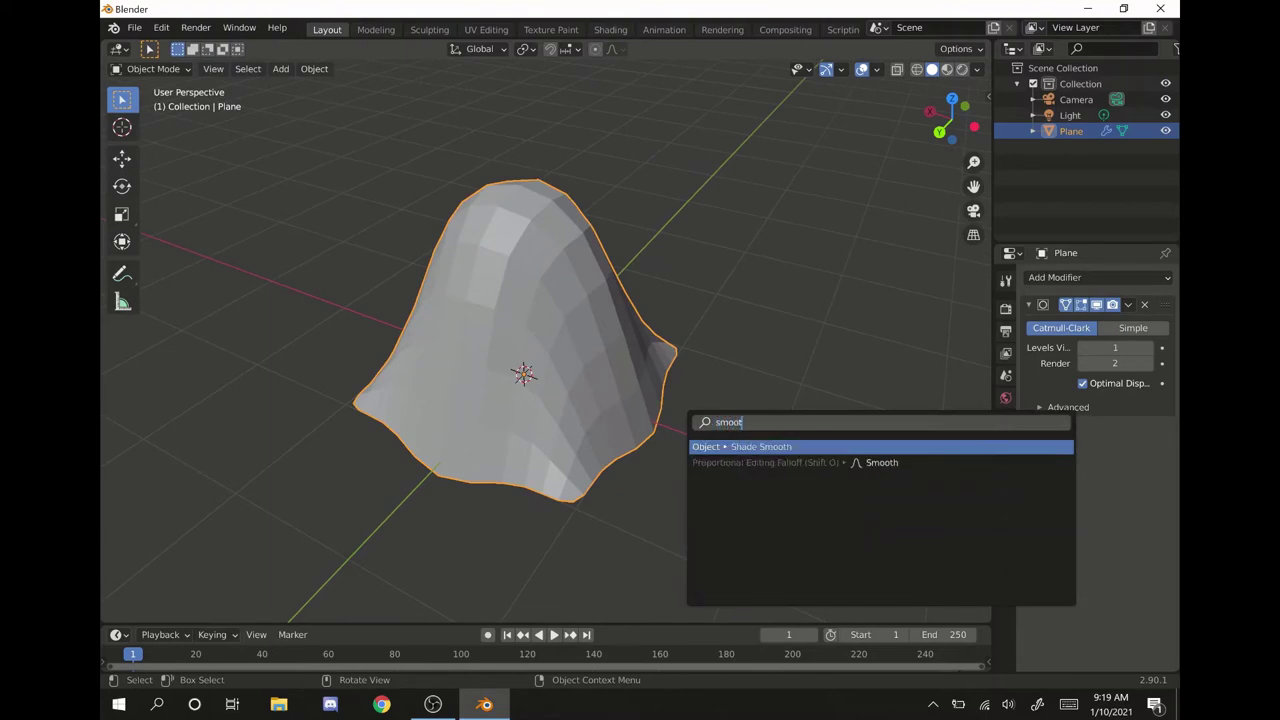
pyautogui.press('Return')
pyautogui.press('Tab')
pyautogui.press('Tab')
pyautogui.moveTo(420, 437); pyautogui.dragTo(450, 427, button='middle')
pyautogui.press('Tab')
# - In face mode, select two adjacent faces on the ghost's front
pyautogui.hotkey('alt', 'a')
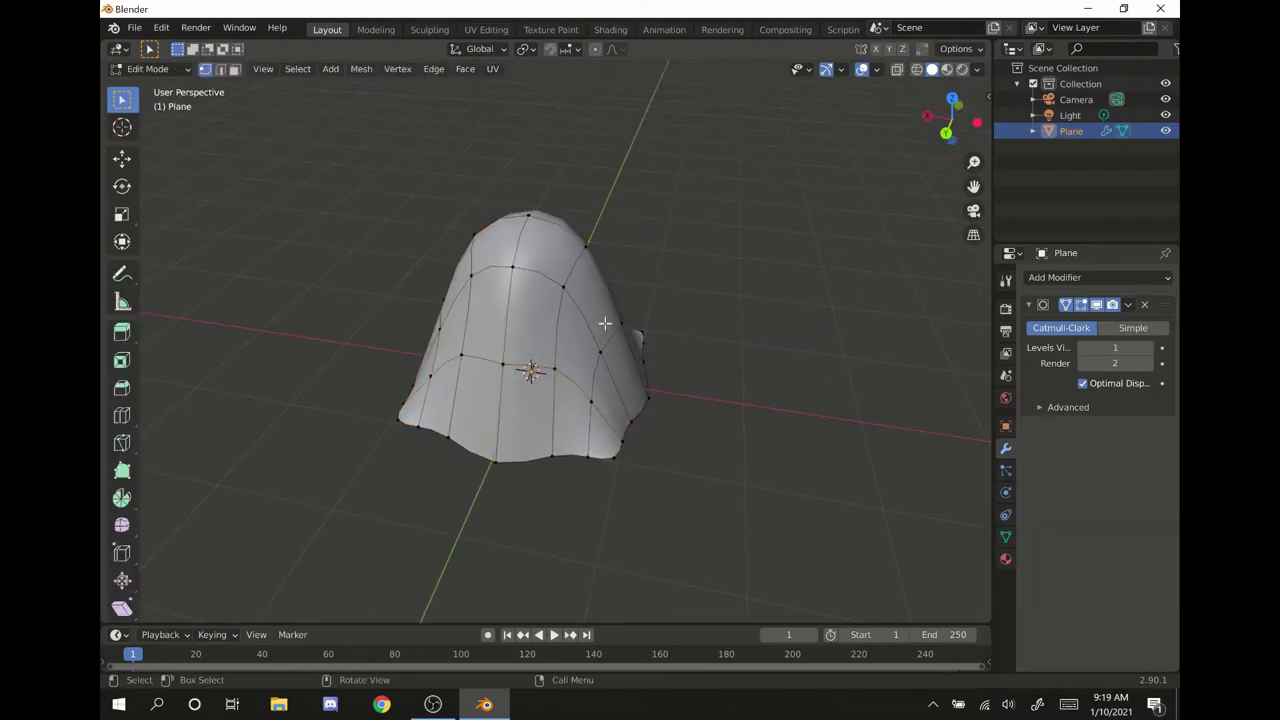
pyautogui.press('3')
pyautogui.click(552, 321)
pyautogui.keyDown('shift'); pyautogui.click(488, 322); pyautogui.keyUp('shift')
pyautogui.moveTo(585, 385); pyautogui.dragTo(597, 369, button='middle')
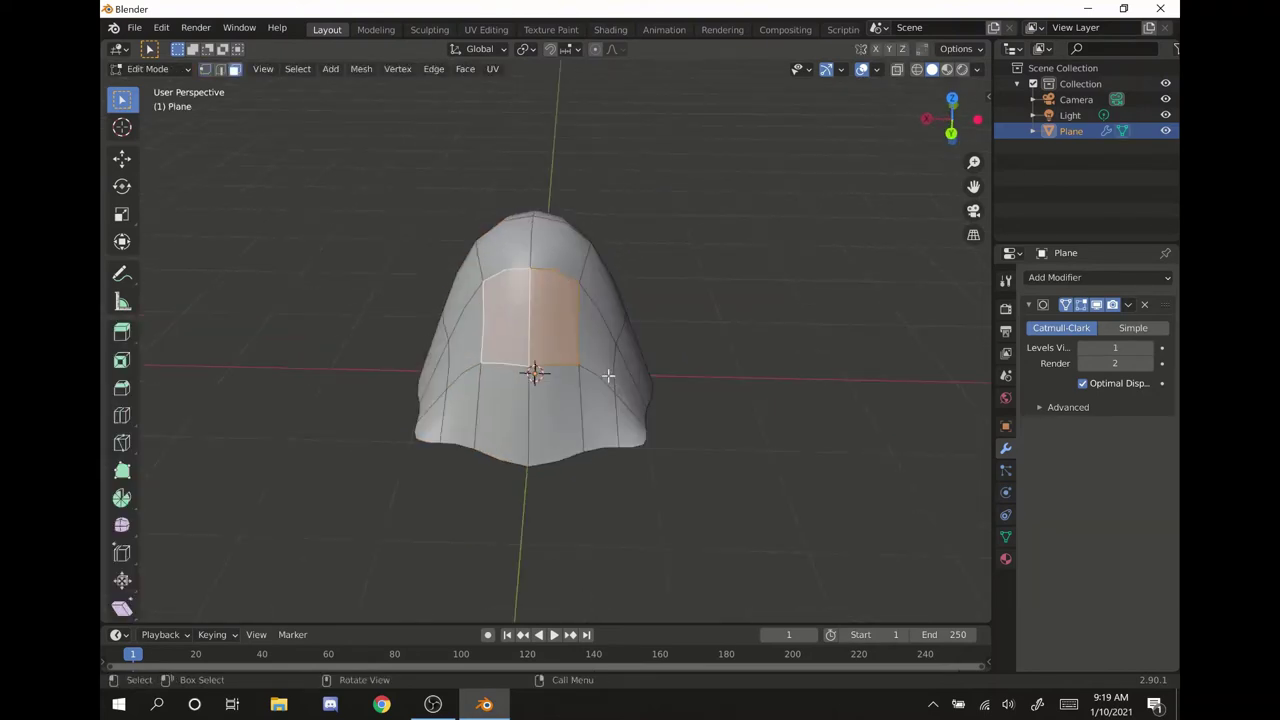
pyautogui.scroll(2, 564, 313)
pyautogui.scroll(1, 522, 340)
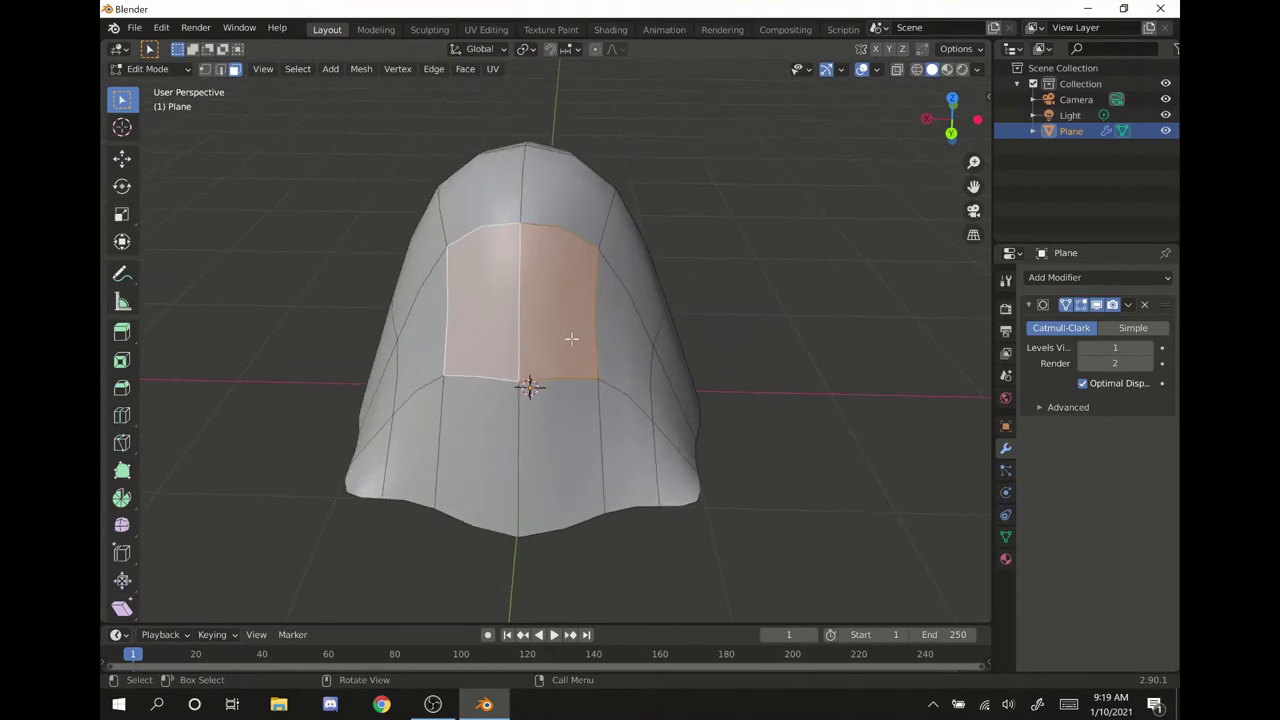
# - Inset the two faces with Individual enabled to outline the eyes
pyautogui.press('i')
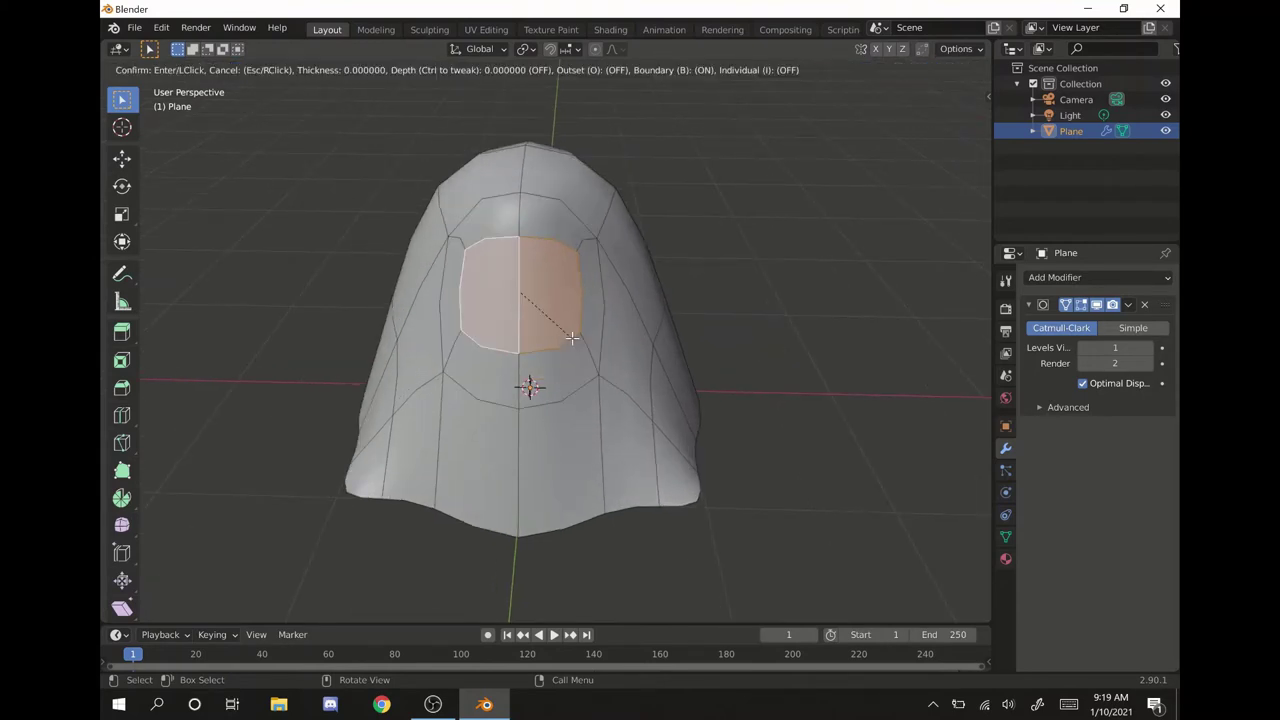
pyautogui.click(577, 340)
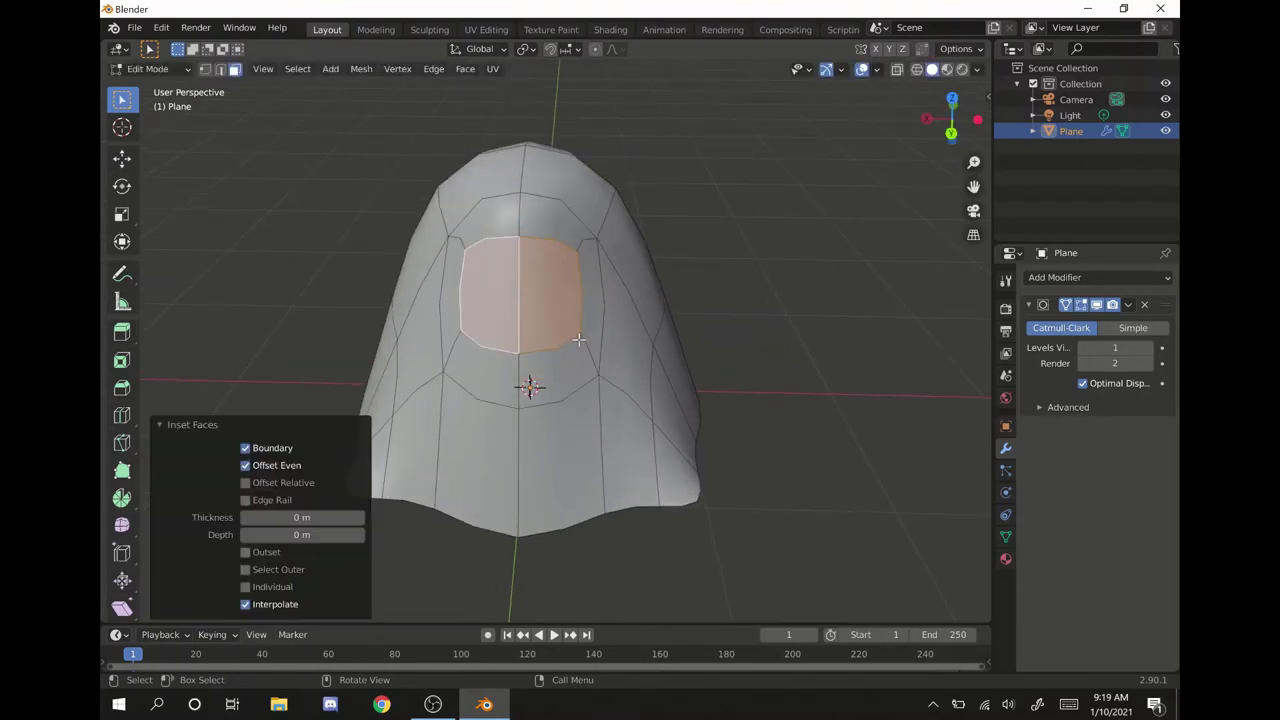
pyautogui.click(246, 587)
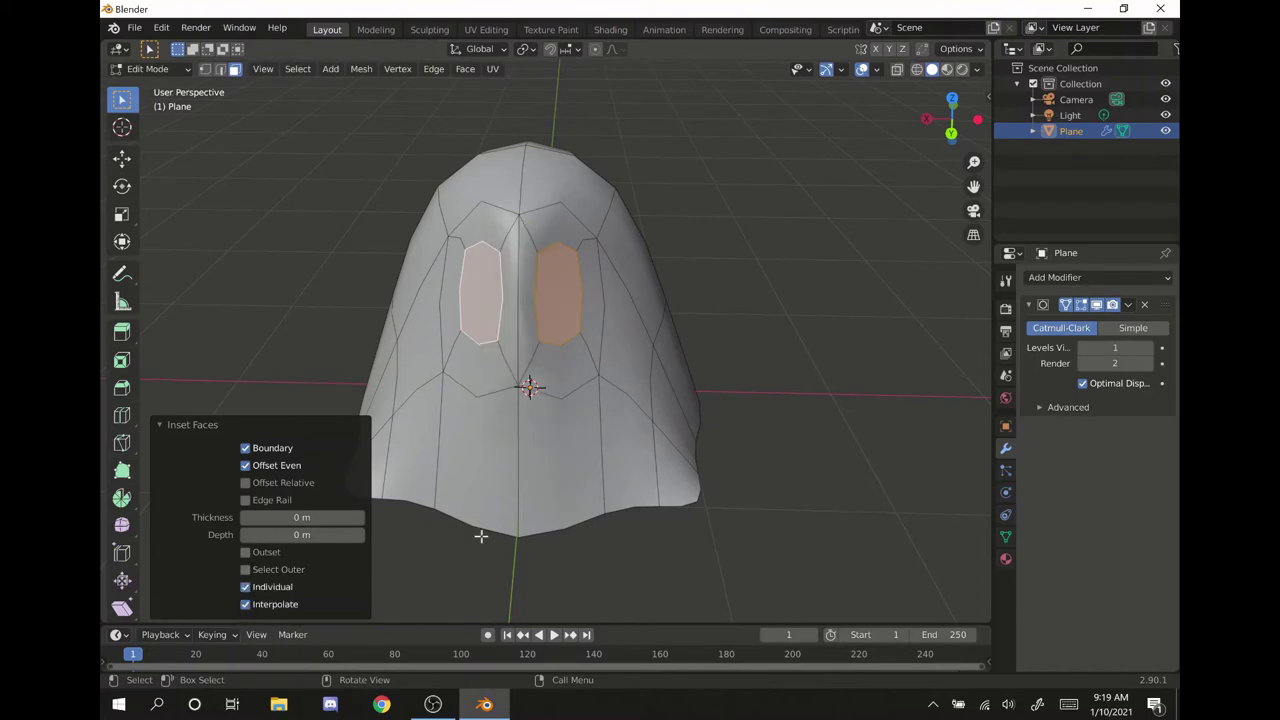
pyautogui.moveTo(779, 465); pyautogui.dragTo(740, 471, button='middle')
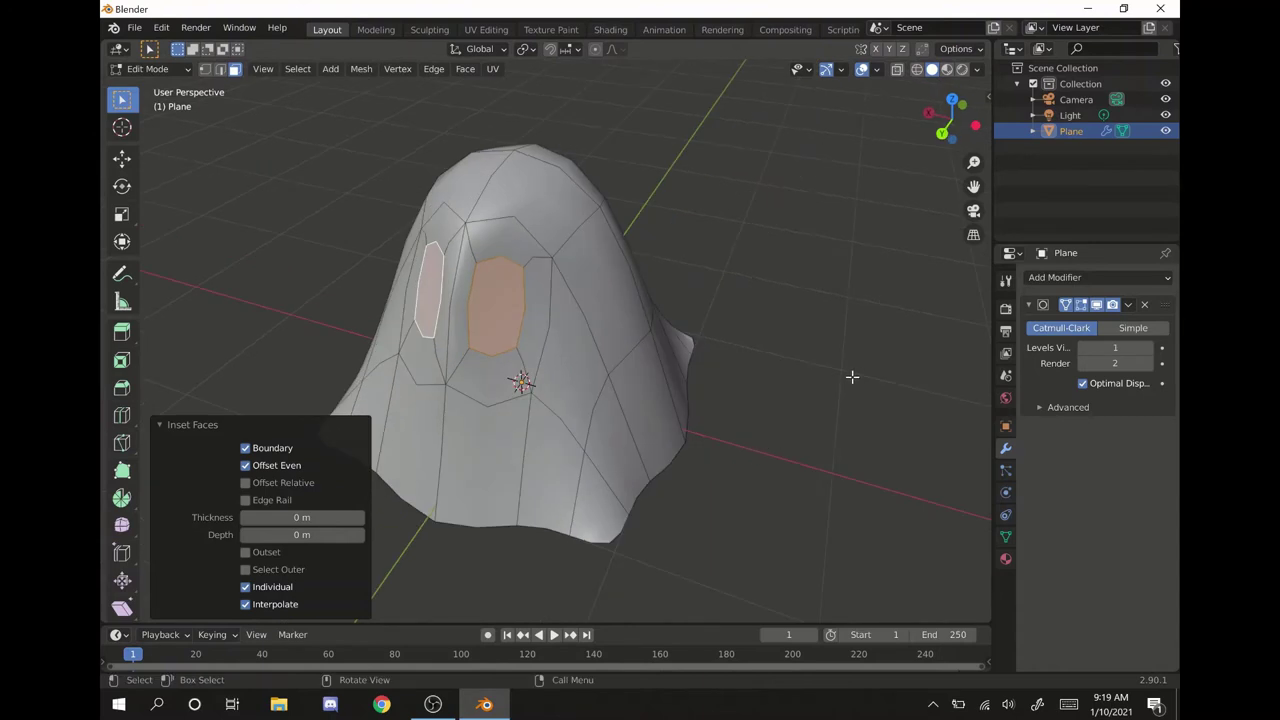
pyautogui.click(288, 230)
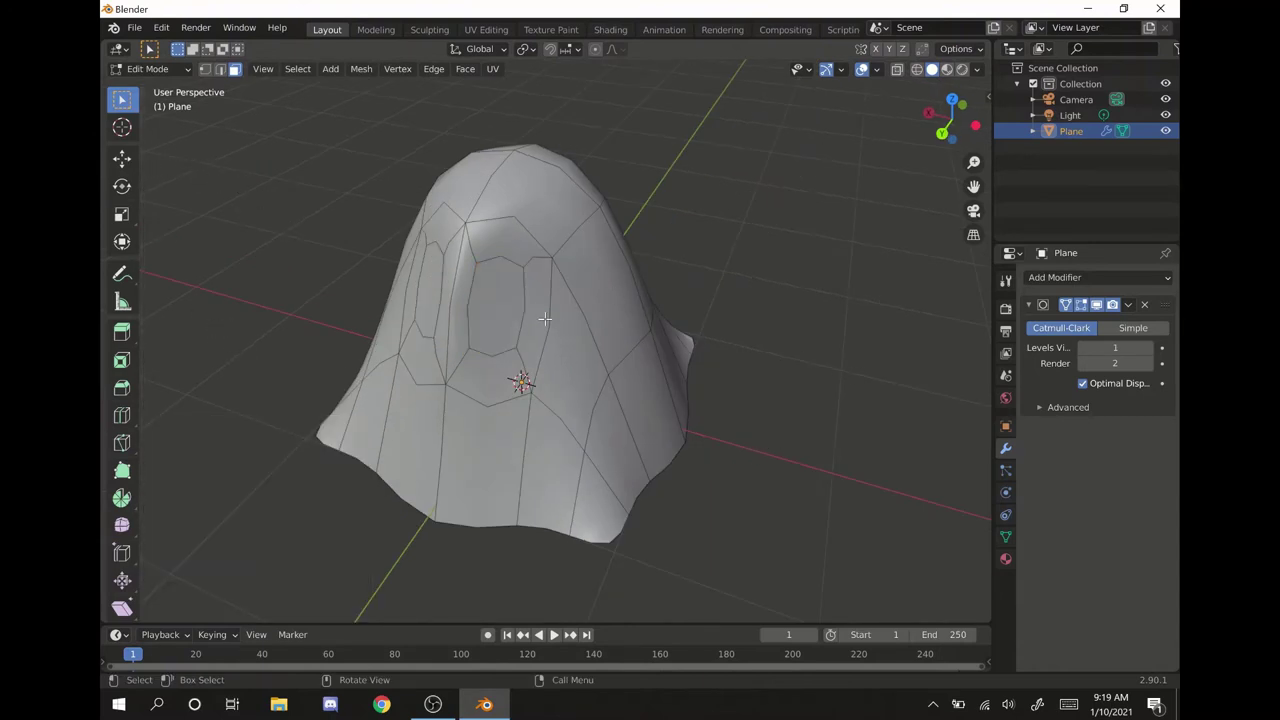
# - Extrude both eye faces inward along their normals, then return to Object Mode
pyautogui.moveTo(531, 316)
pyautogui.mouseDown(button='middle')
pyautogui.moveTo(520, 320)
pyautogui.moveTo(560, 323)
pyautogui.moveTo(511, 331)
pyautogui.mouseUp(button='middle')
pyautogui.click(500, 335)
pyautogui.keyDown('shift'); pyautogui.click(435, 330); pyautogui.keyUp('shift')
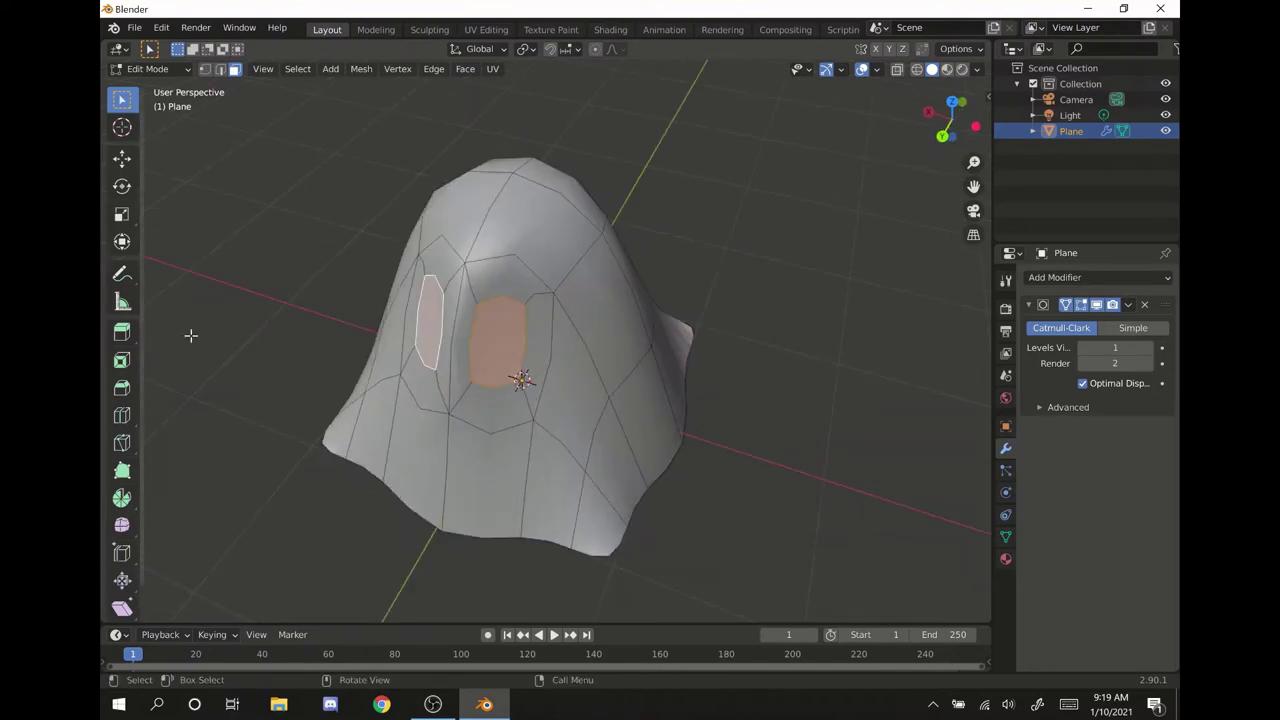
pyautogui.click(127, 337)
pyautogui.click(204, 398)
pyautogui.moveTo(209, 391); pyautogui.dragTo(337, 325, button='middle')
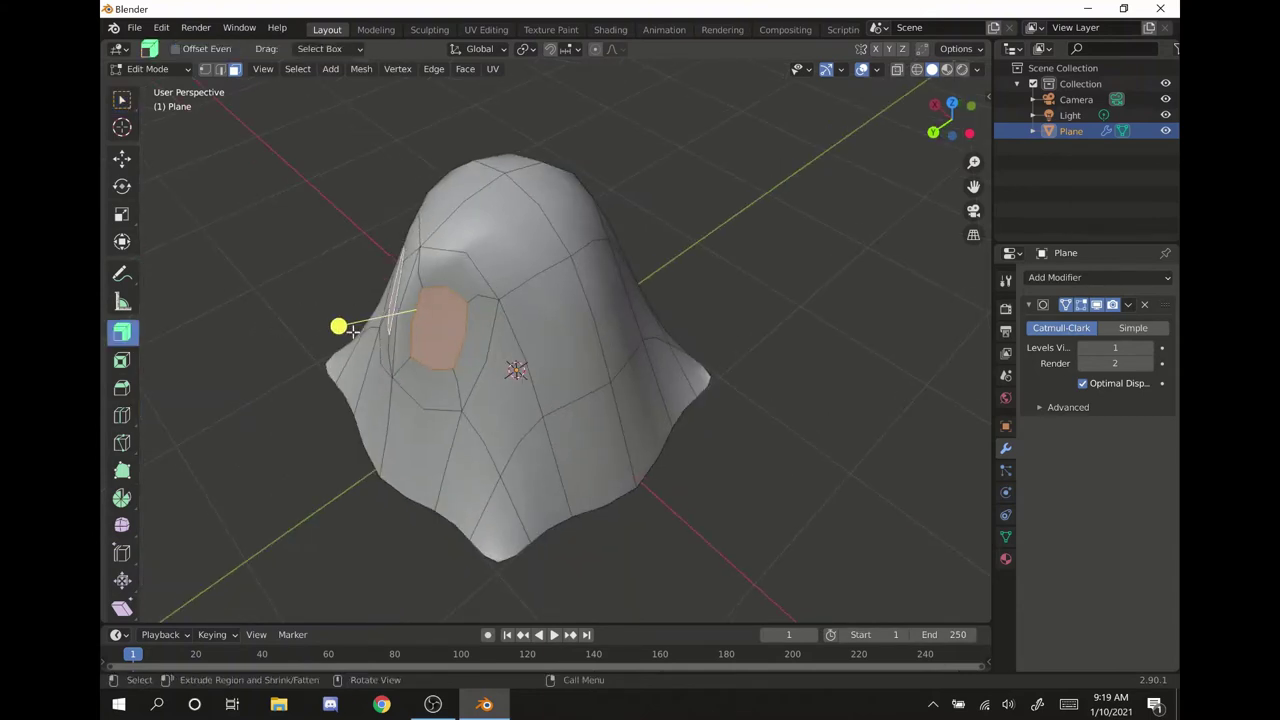
pyautogui.moveTo(337, 324)
pyautogui.mouseDown()
pyautogui.moveTo(427, 320)
pyautogui.moveTo(323, 335)
pyautogui.moveTo(341, 335)
pyautogui.mouseUp()
pyautogui.press('Tab')
pyautogui.moveTo(272, 399); pyautogui.dragTo(702, 444, button='middle')
# - Set the ghost's Subdivision Surface viewport level to 3 and orbit to check the smoother surface
pyautogui.scroll(1, 700, 445)
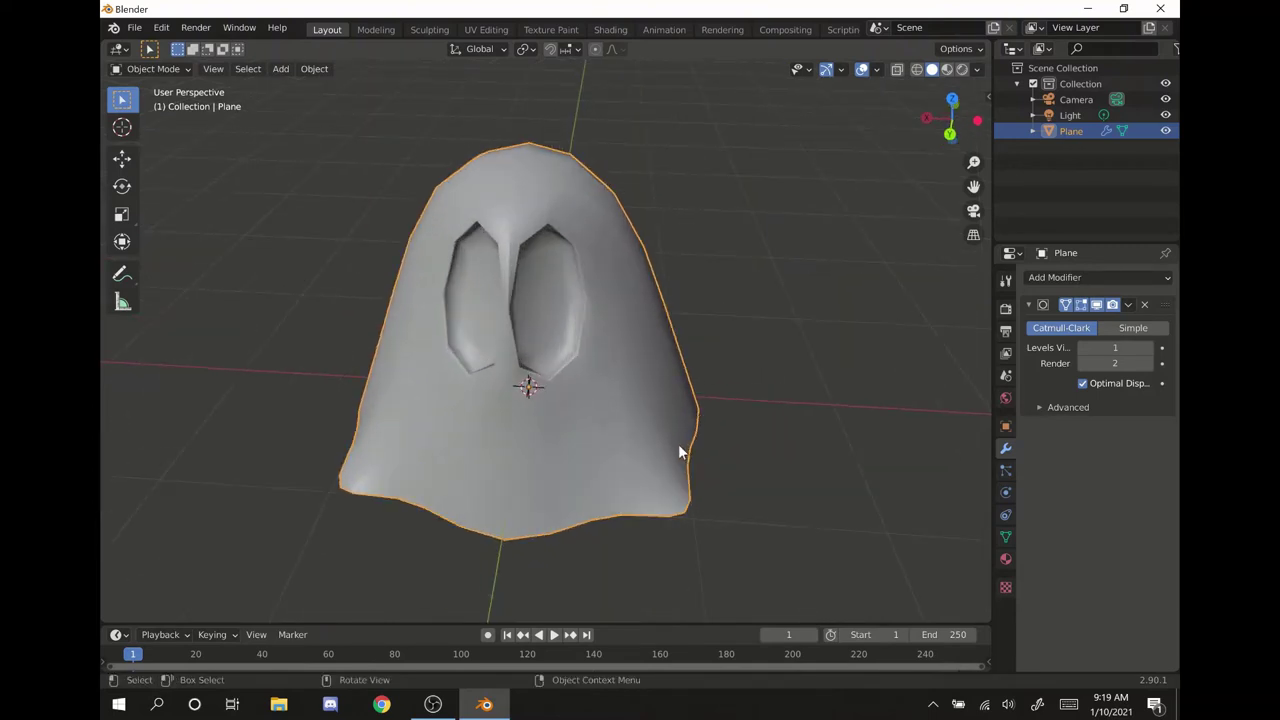
pyautogui.click(1148, 349)
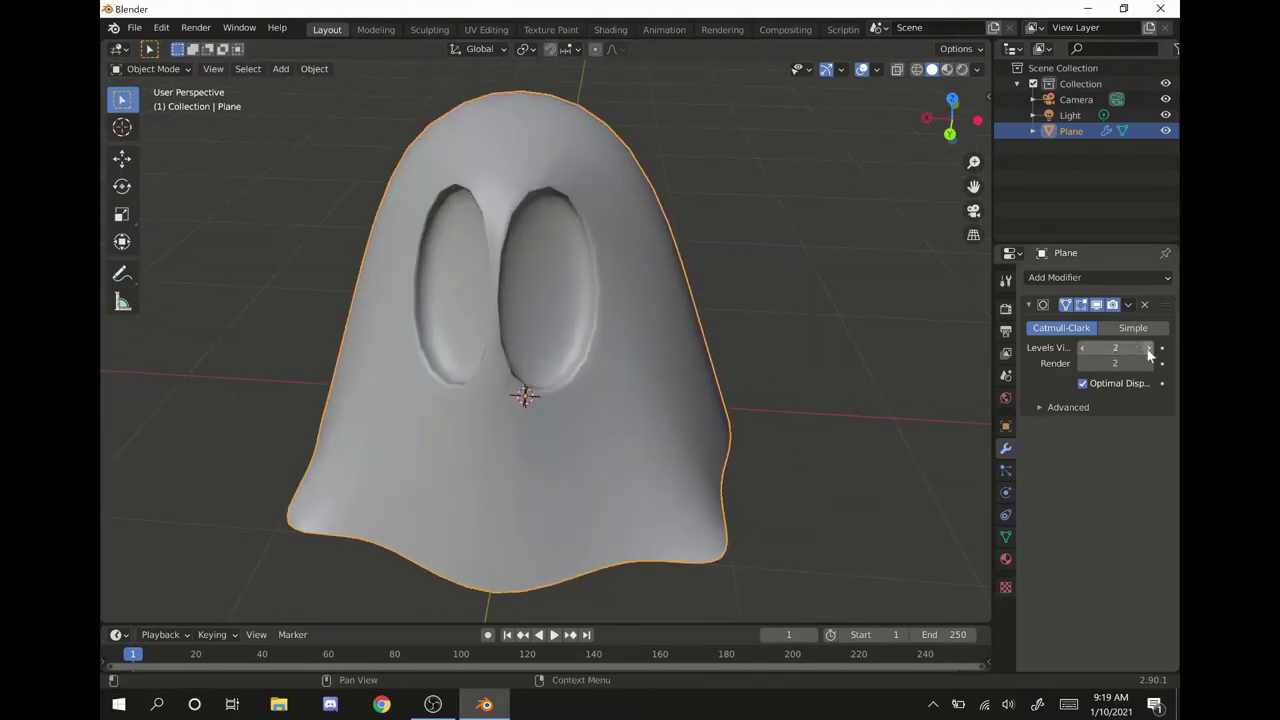
pyautogui.click(1082, 348)
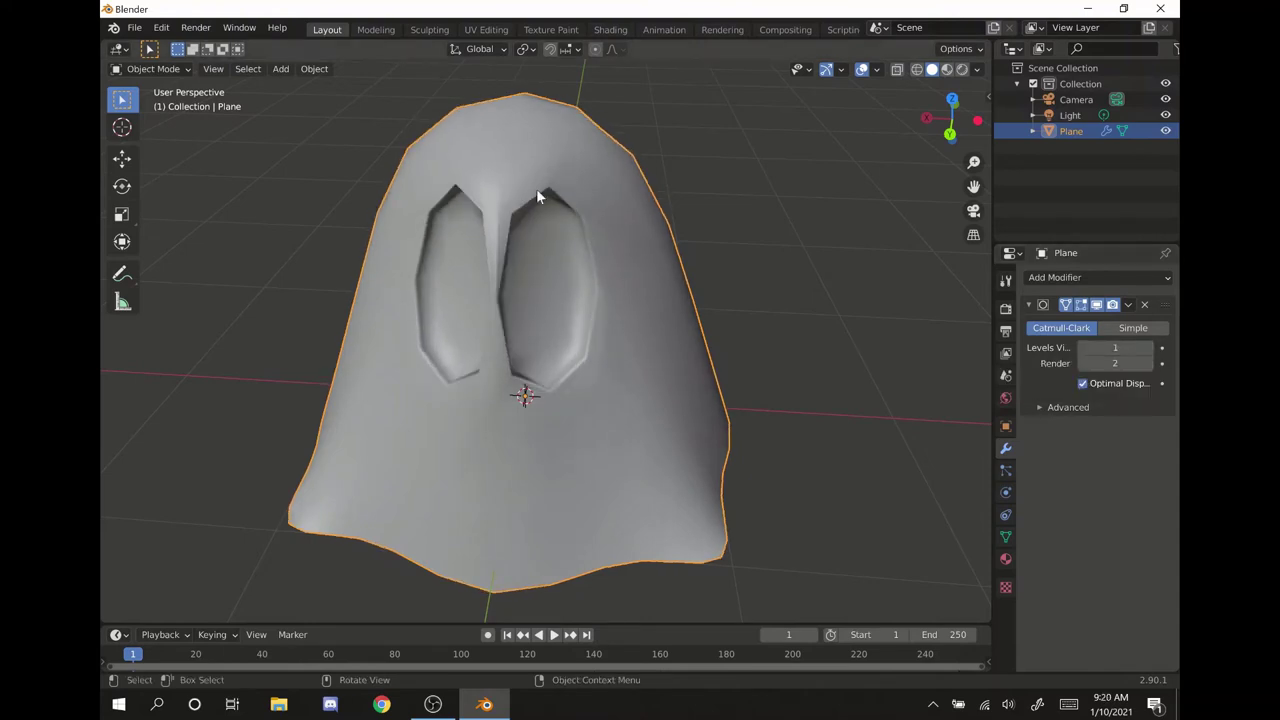
pyautogui.click(1148, 348)
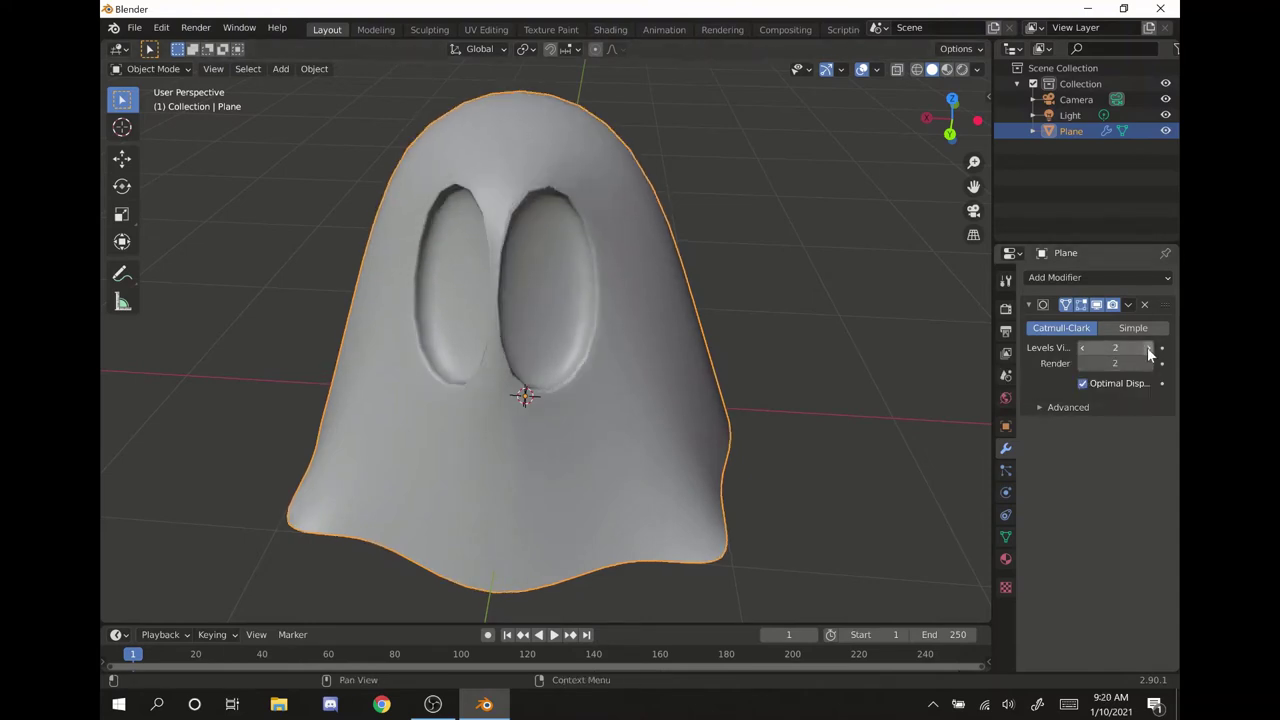
pyautogui.click(1148, 348)
pyautogui.moveTo(562, 325); pyautogui.dragTo(518, 341, button='middle')
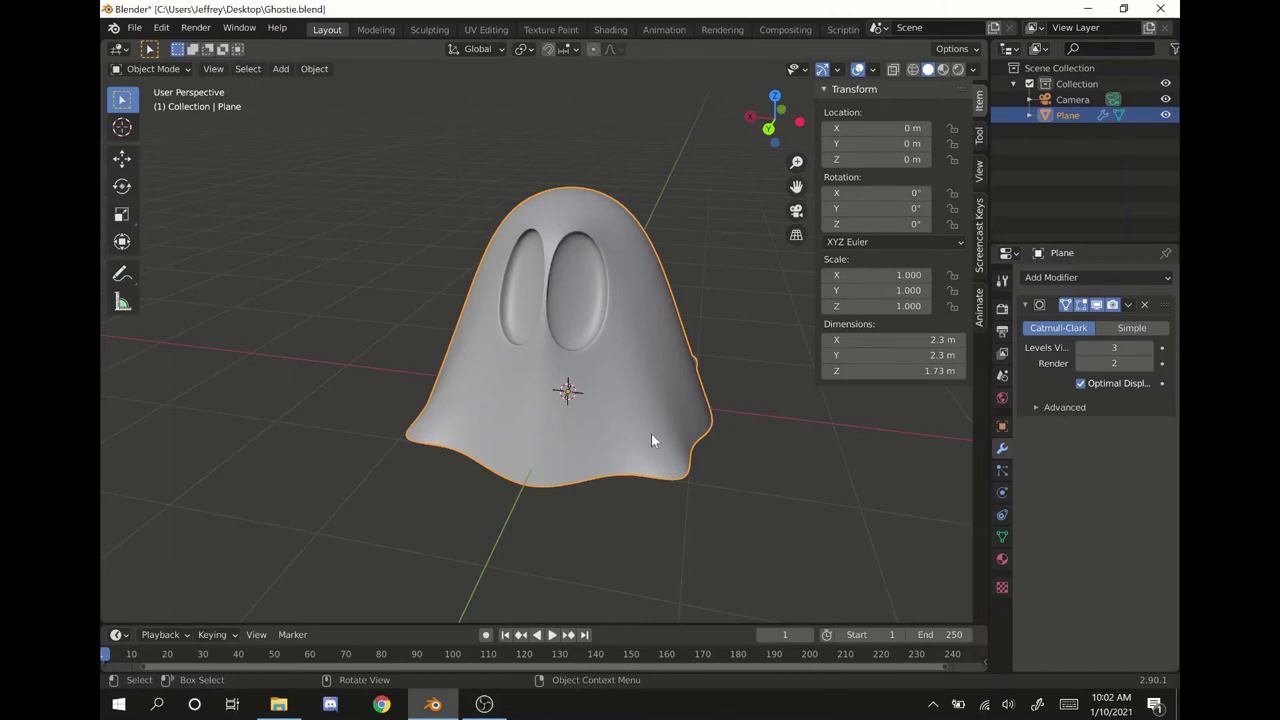
# - Create Material.010 for the ghost with a mint-green base colour, viewed in Material Preview
pyautogui.click(998, 562)
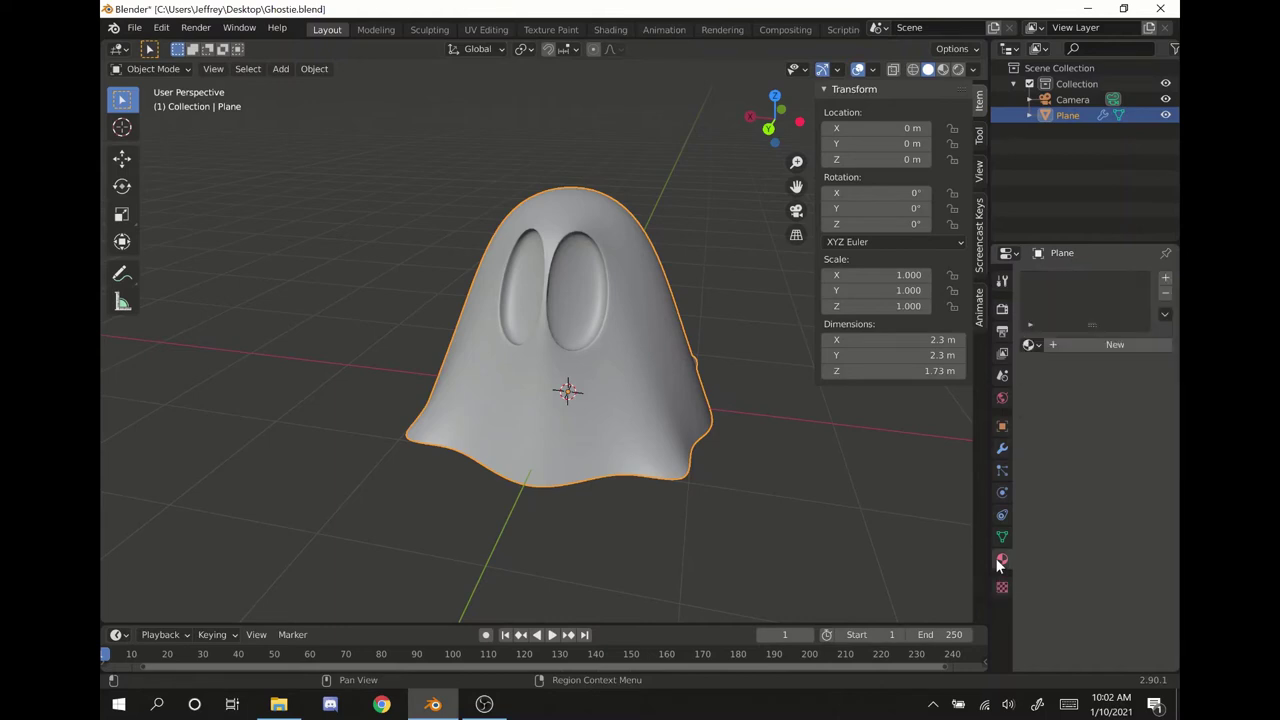
pyautogui.click(1108, 345)
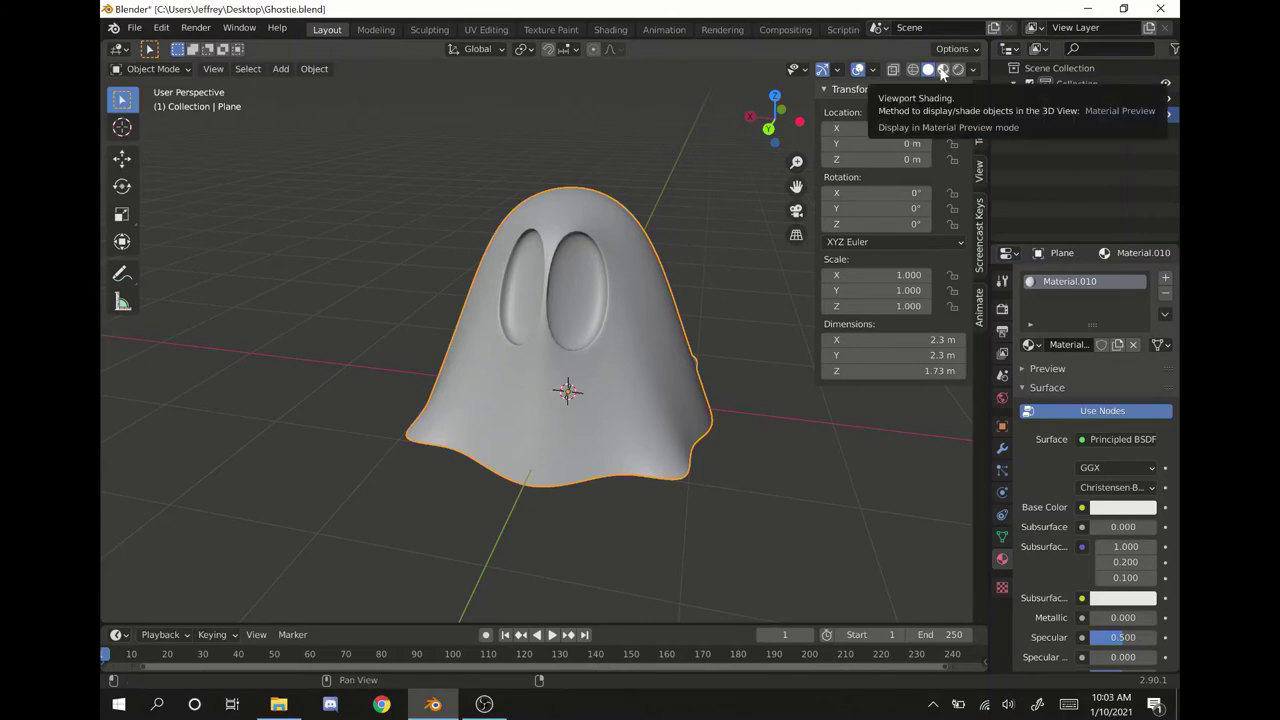
pyautogui.click(941, 71)
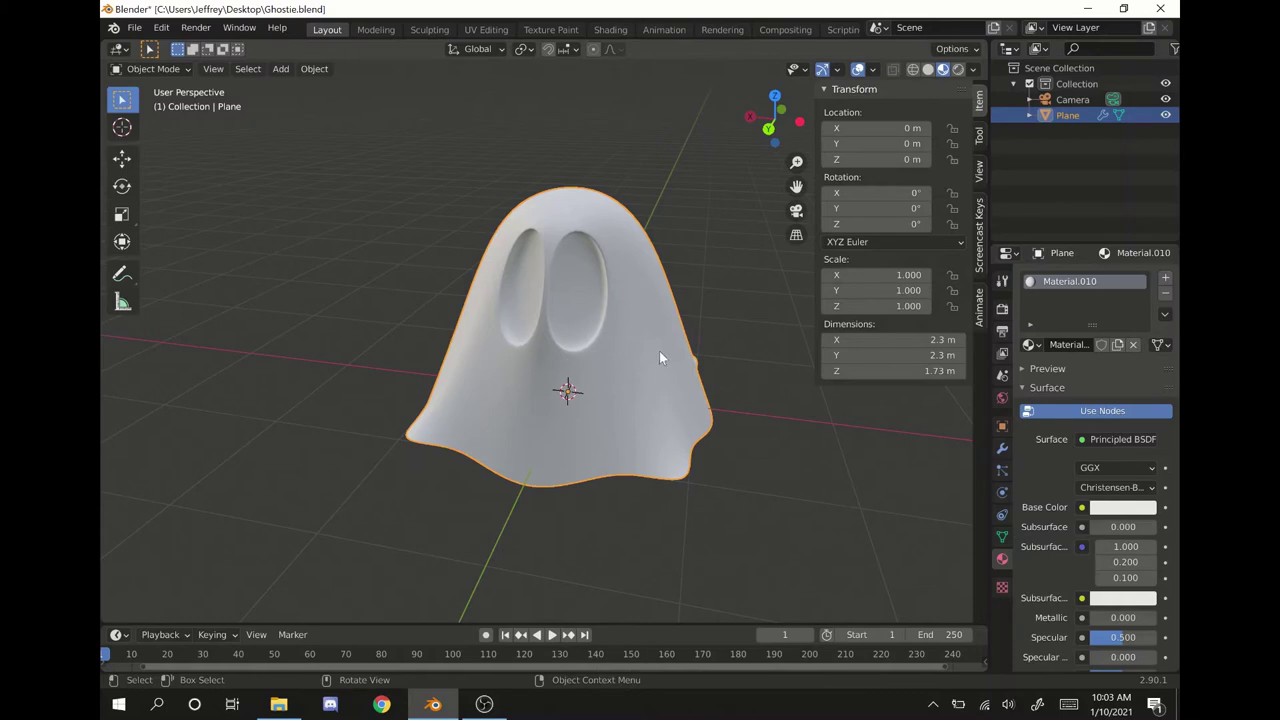
pyautogui.click(1121, 508)
pyautogui.click(1055, 293)
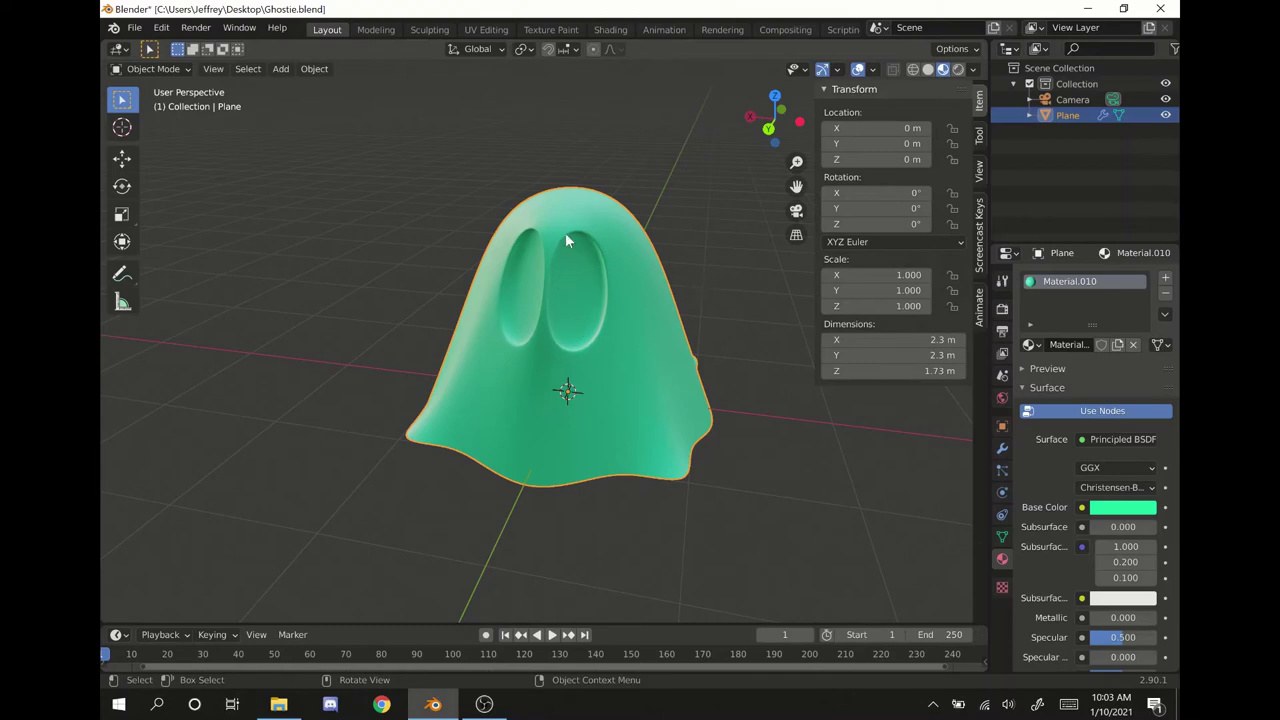
# - Add a second material slot holding new Material.011 with its base colour value dragged to black
pyautogui.click(1166, 280)
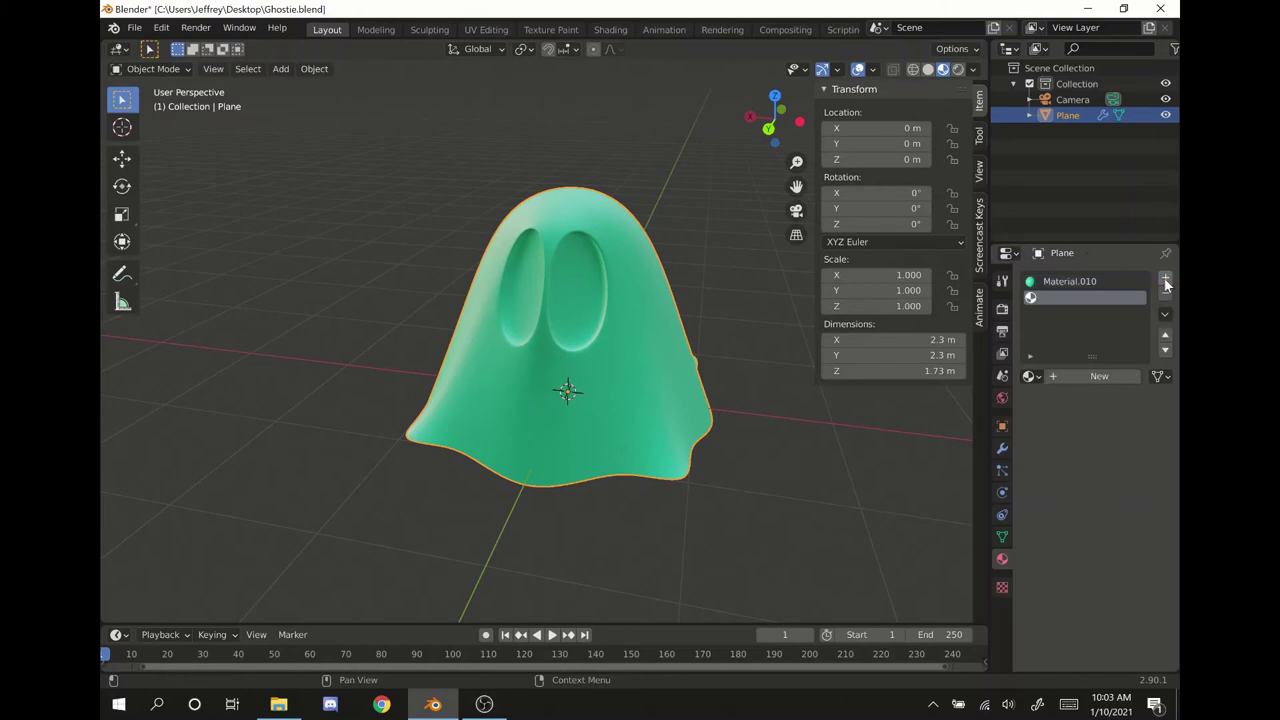
pyautogui.click(1100, 377)
pyautogui.click(1120, 540)
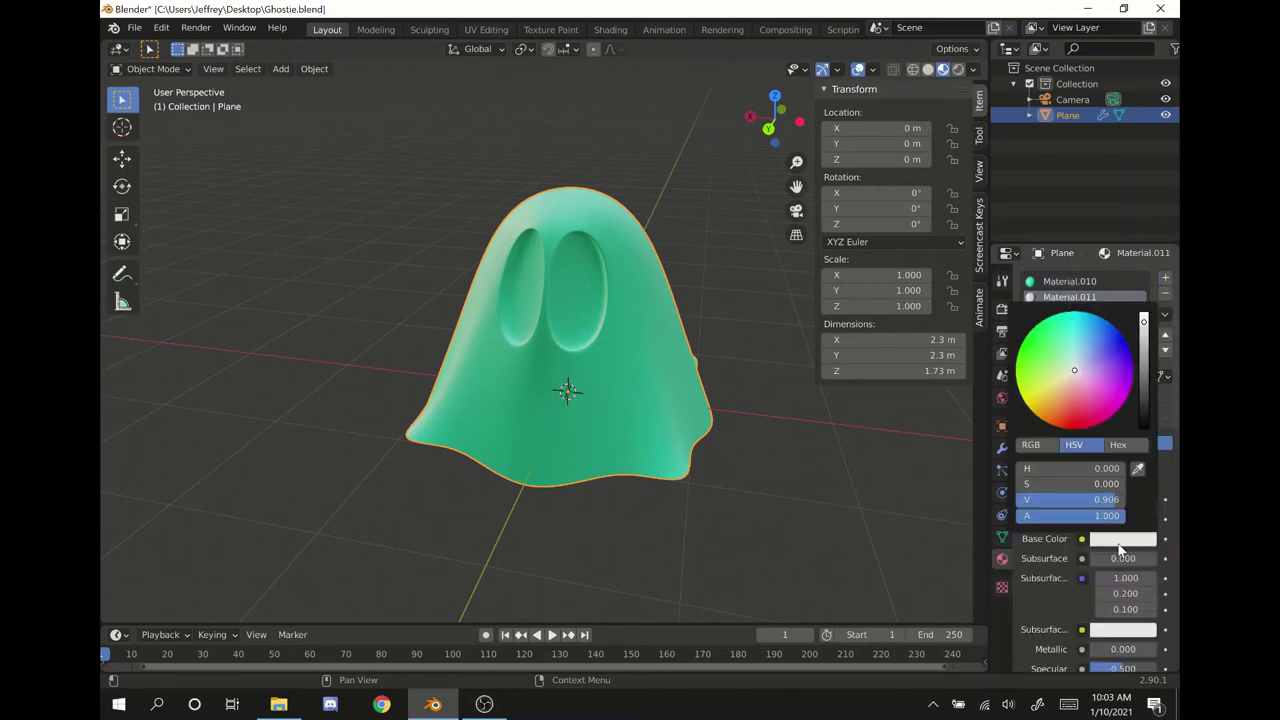
pyautogui.moveTo(1144, 322); pyautogui.dragTo(1145, 432)
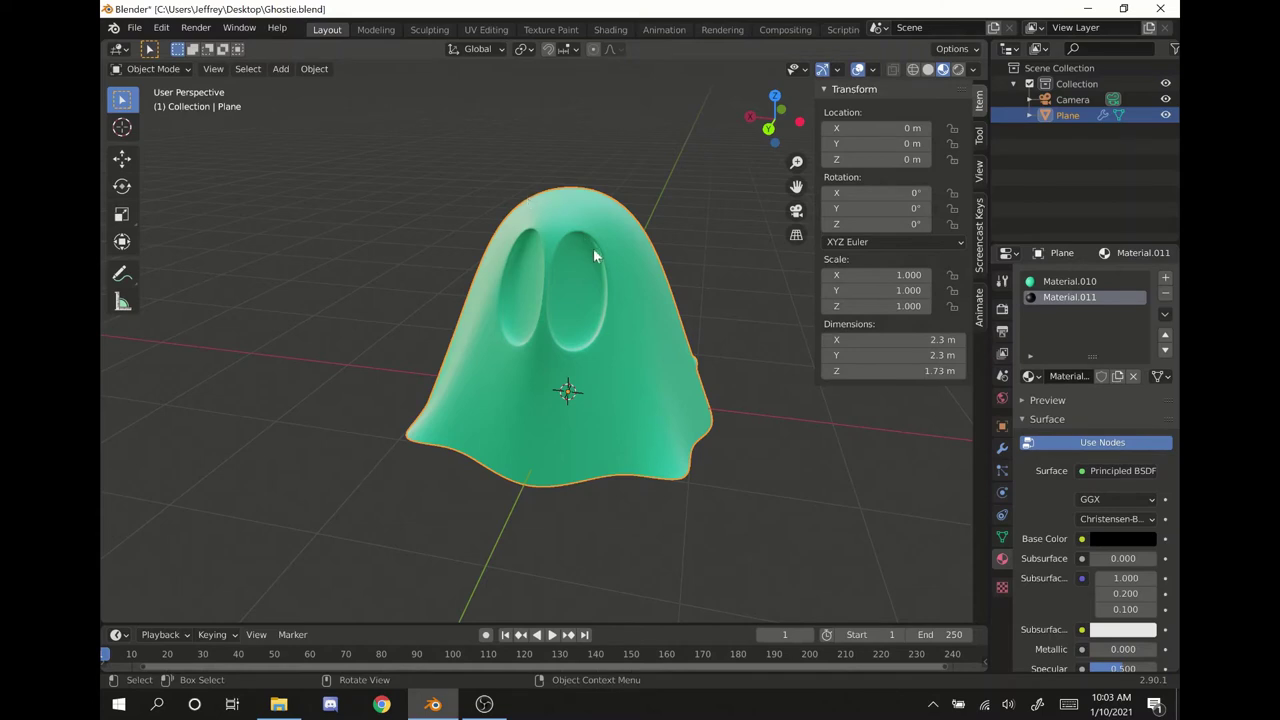
# - In Edit Mode, select the inner faces of both ghost eye sockets
pyautogui.press('Tab')
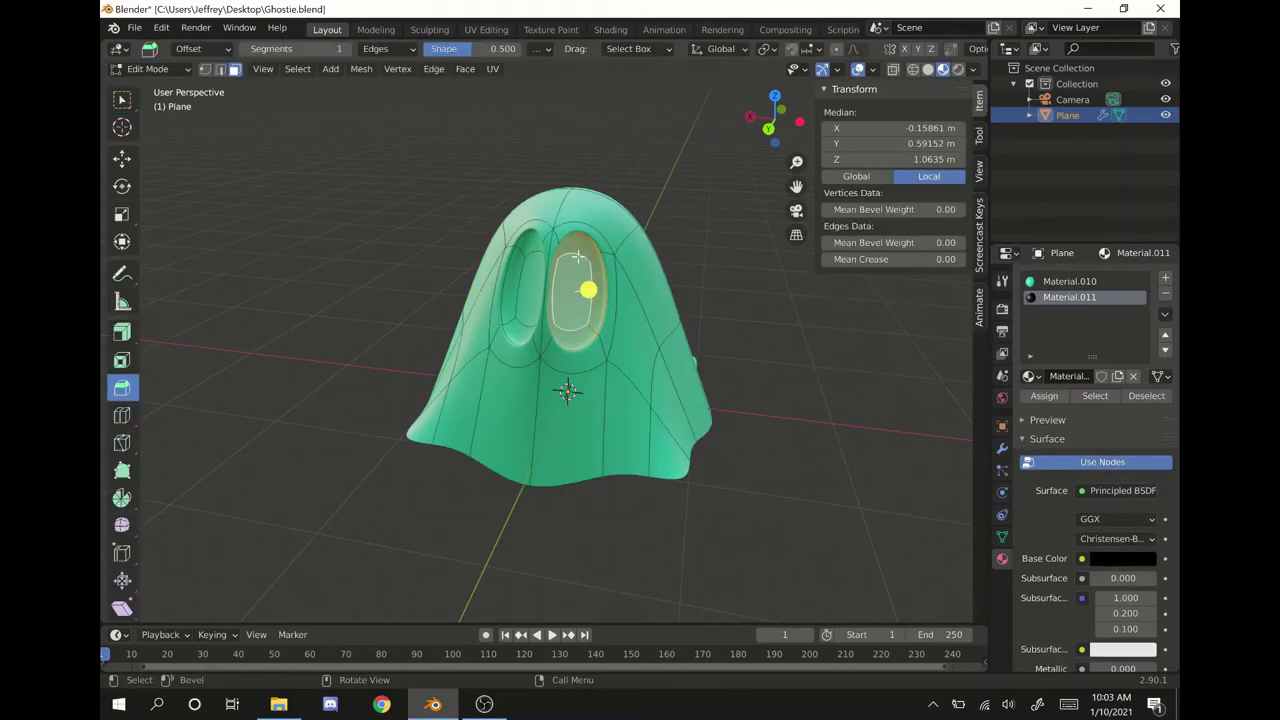
pyautogui.click(578, 248)
pyautogui.keyDown('shift'); pyautogui.click(566, 300); pyautogui.keyUp('shift')
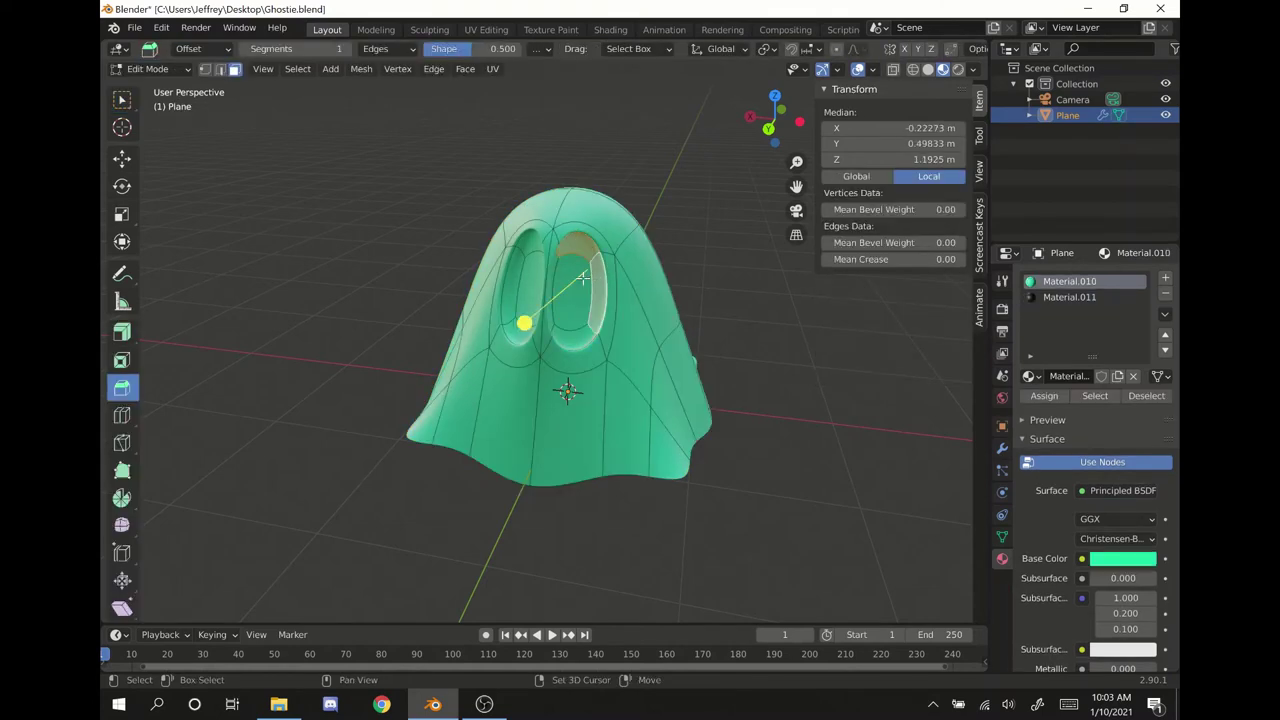
pyautogui.keyDown('shift'); pyautogui.click(566, 326); pyautogui.keyUp('shift')
pyautogui.scroll(3, 567, 331)
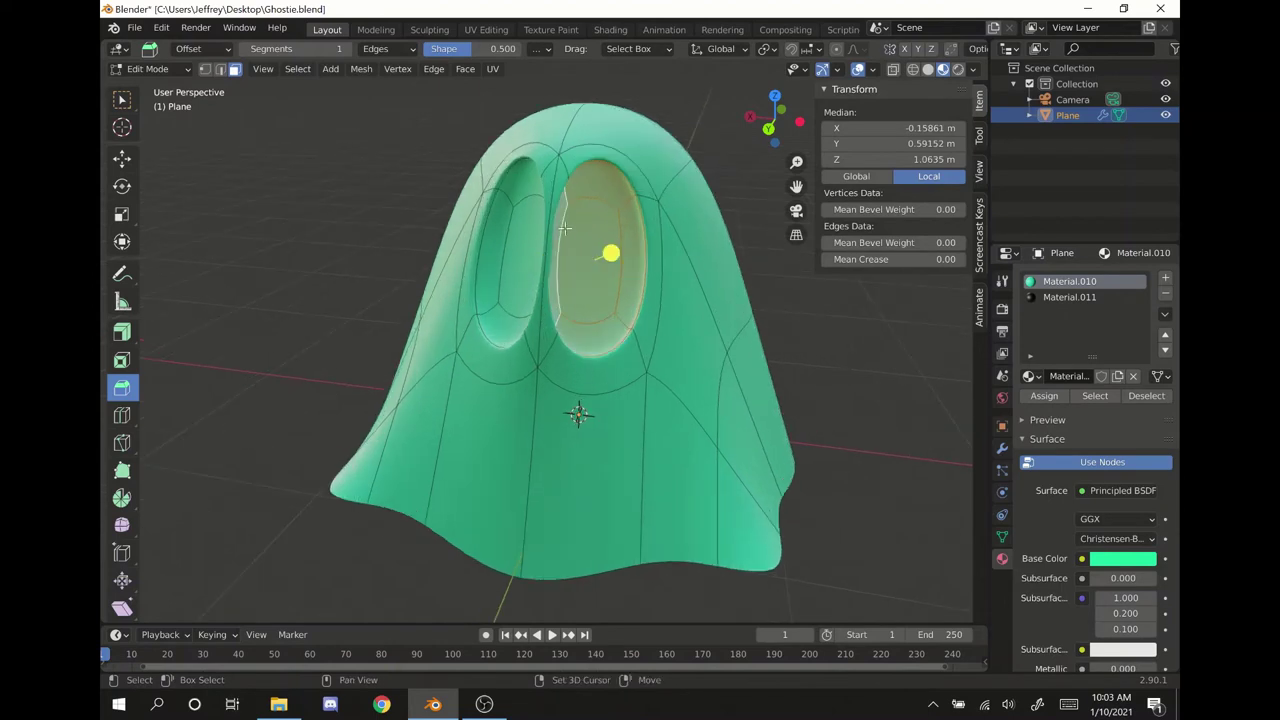
pyautogui.moveTo(560, 300); pyautogui.dragTo(615, 300, button='middle')
pyautogui.keyDown('shift'); pyautogui.click(620, 235); pyautogui.keyUp('shift')
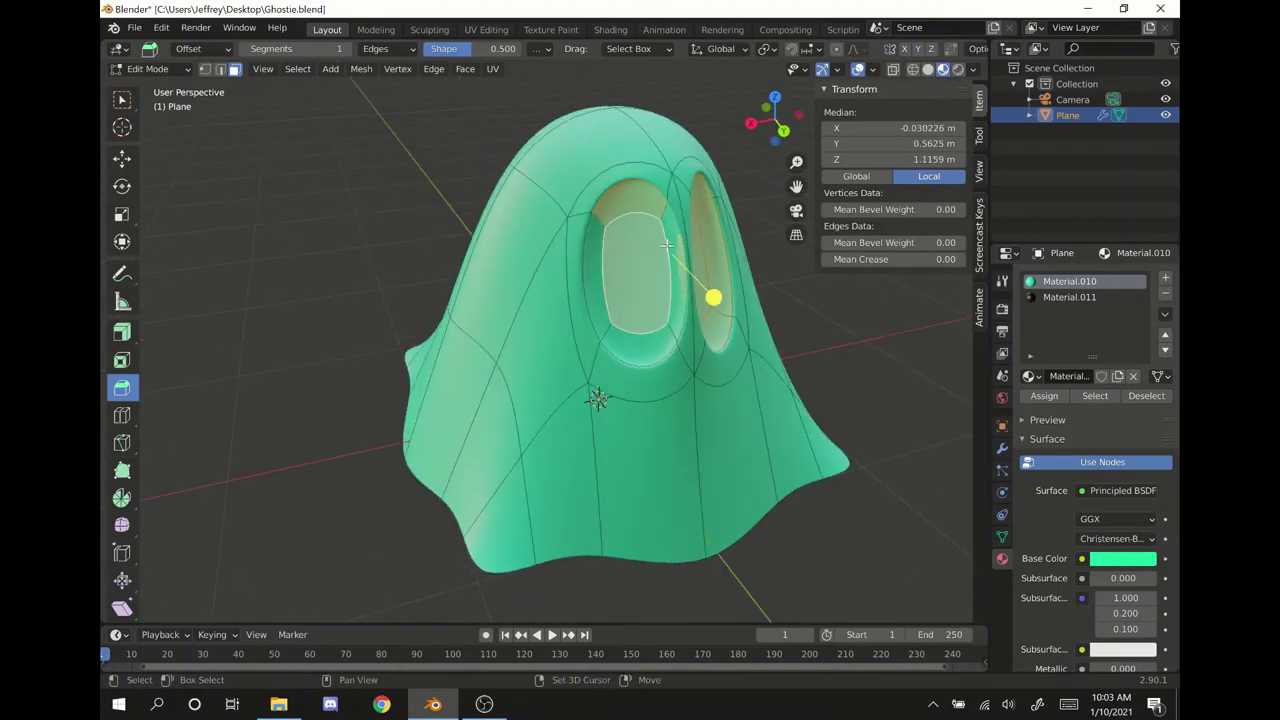
pyautogui.click(665, 280)
pyautogui.keyDown('shift'); pyautogui.click(621, 303); pyautogui.keyUp('shift')
pyautogui.keyDown('shift'); pyautogui.click(705, 275); pyautogui.keyUp('shift')
pyautogui.moveTo(705, 275); pyautogui.dragTo(746, 350, button='middle')
# - Assign the black Material.011 to the selected eye faces and return to Object Mode
pyautogui.click(1069, 297)
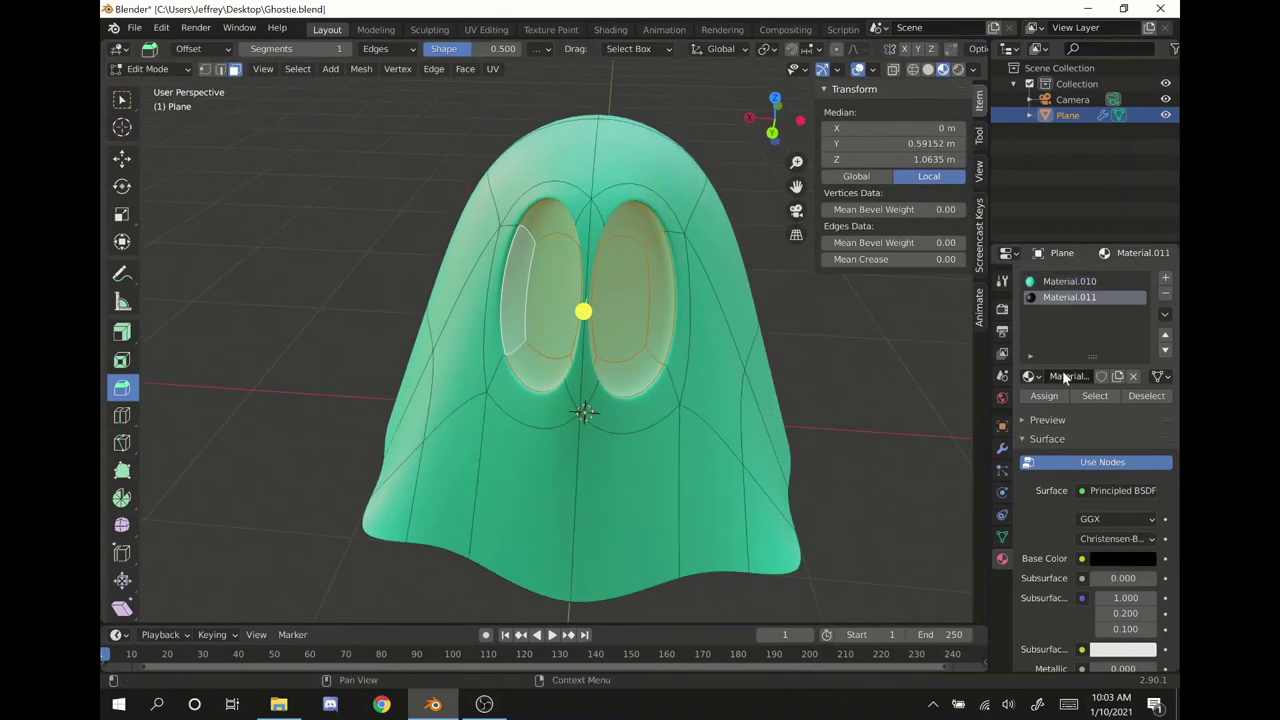
pyautogui.click(1045, 396)
pyautogui.press('Tab')
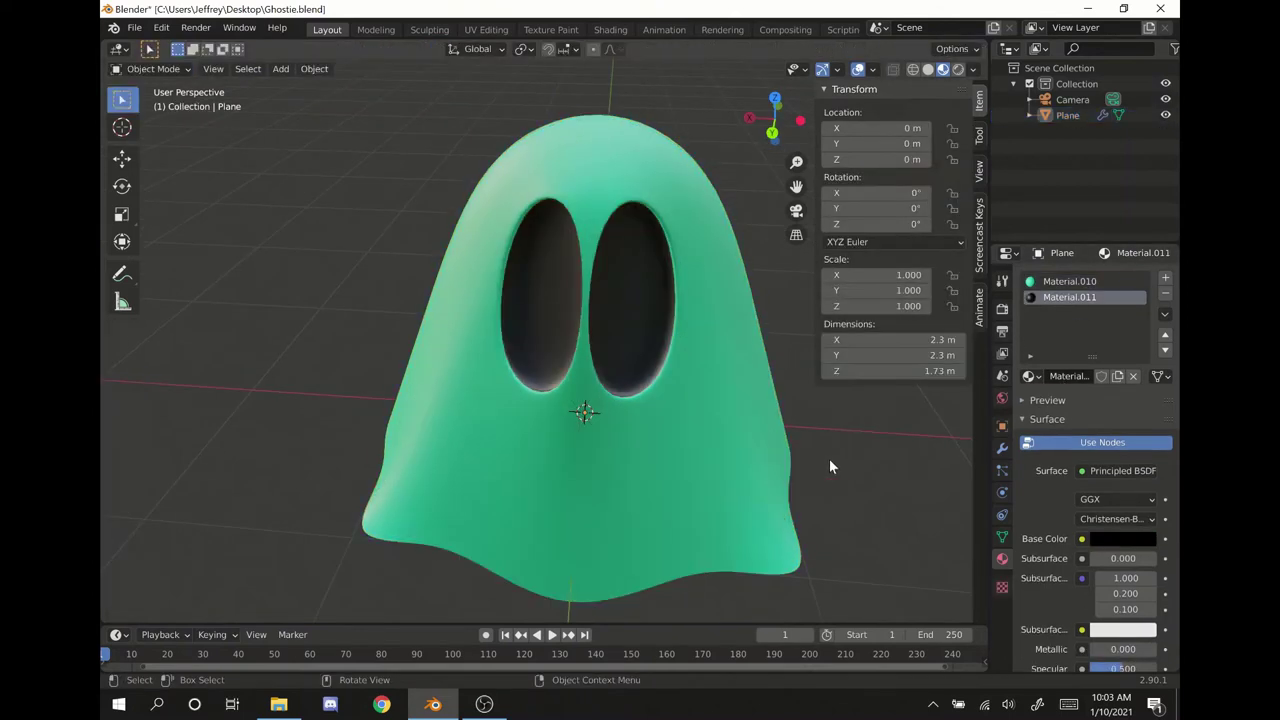
pyautogui.moveTo(811, 452); pyautogui.dragTo(789, 447, button='middle')
pyautogui.scroll(-4, 734, 420)
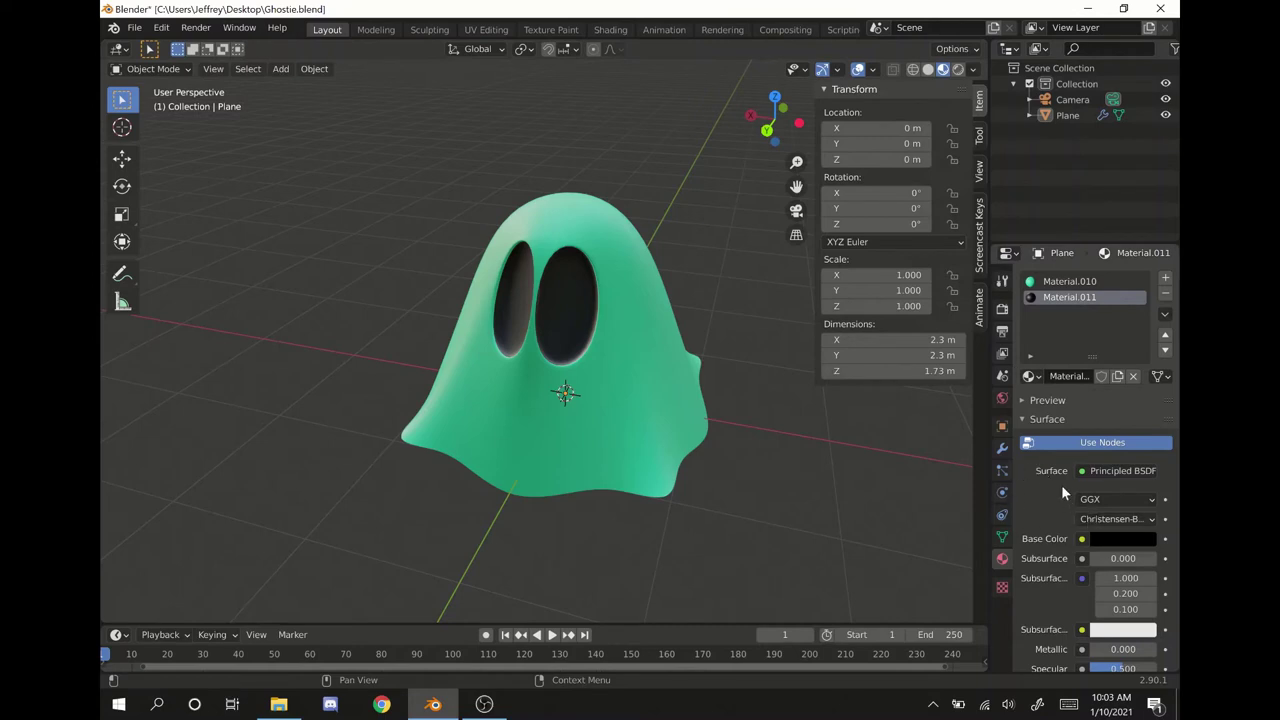
# - Apply the ghost's Subdivision Surface modifier, leaving the modifier stack empty
pyautogui.click(1002, 447)
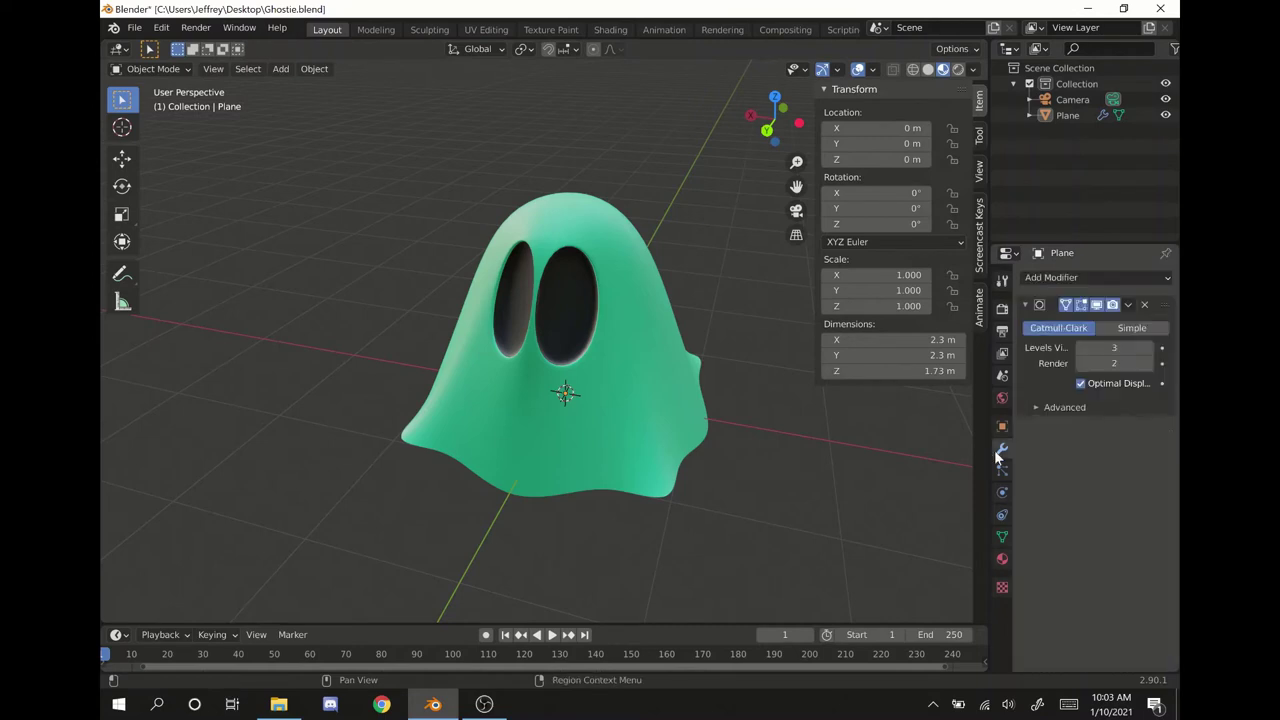
pyautogui.click(1128, 304)
pyautogui.click(1063, 325)
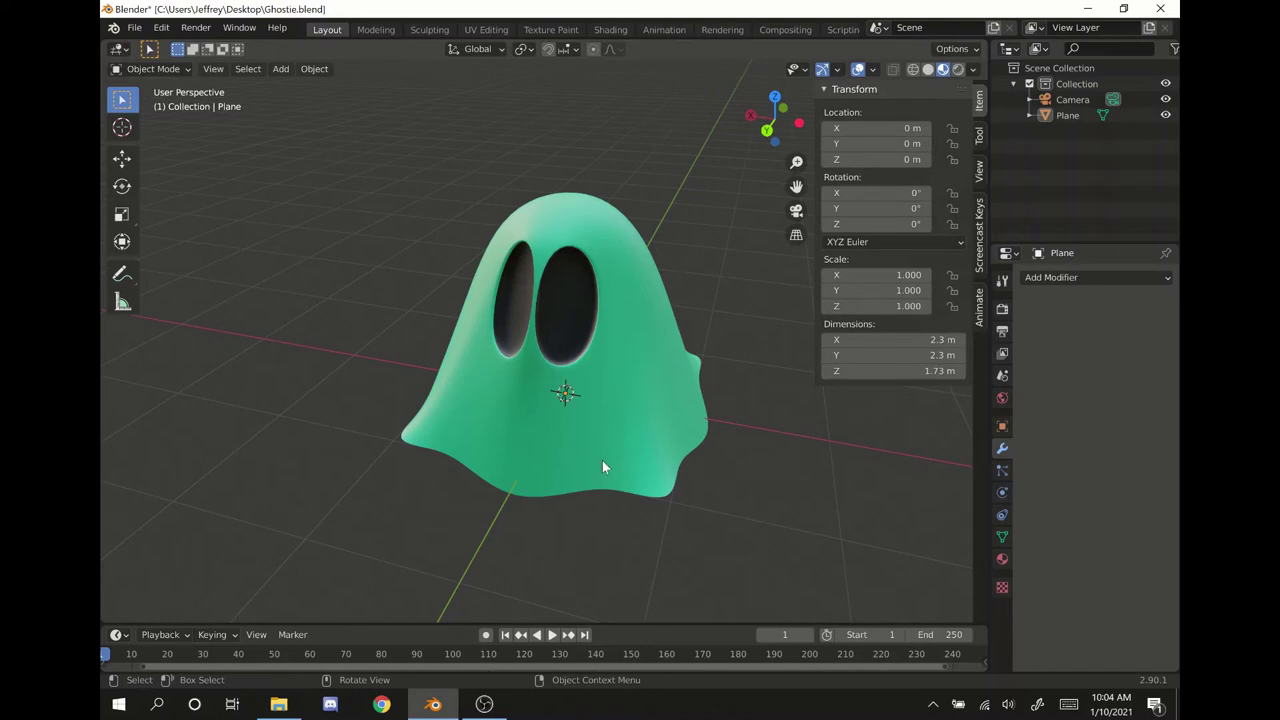
pyautogui.scroll(-3, 718, 358)
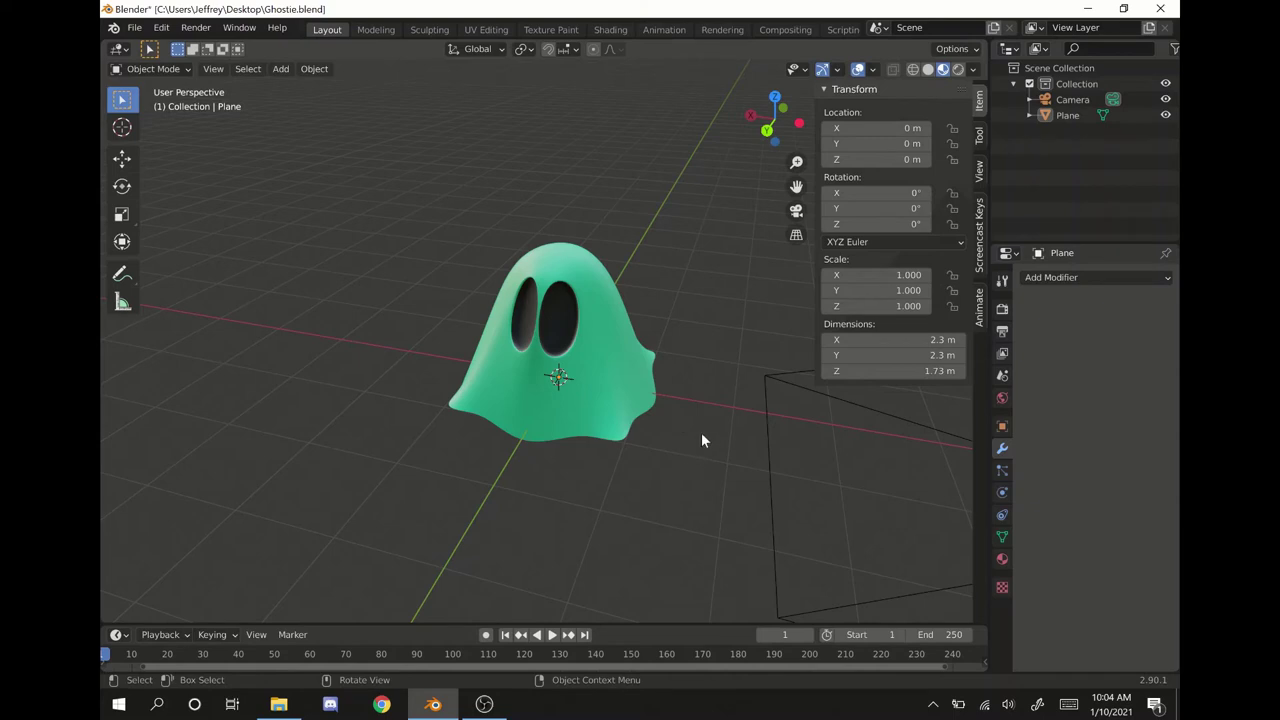
# - Add a mesh plane to the scene at the ghost's base
pyautogui.hotkey('shift', 'a')
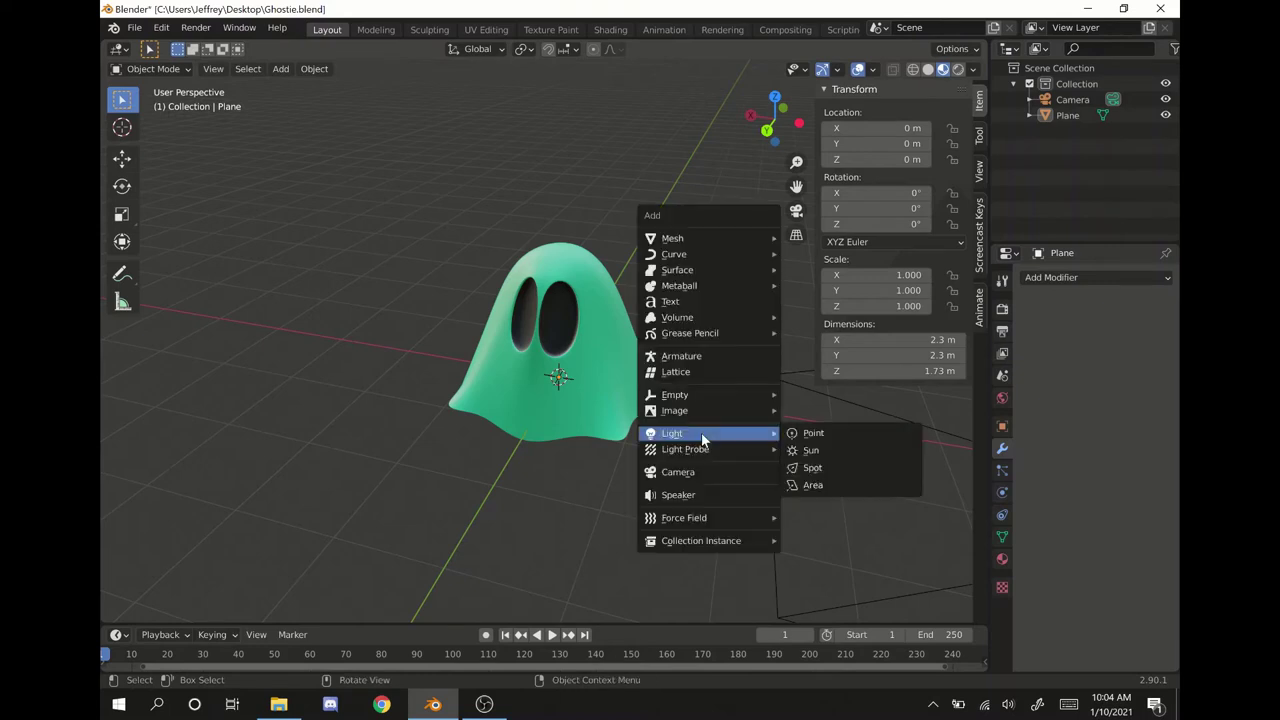
pyautogui.moveTo(762, 239)
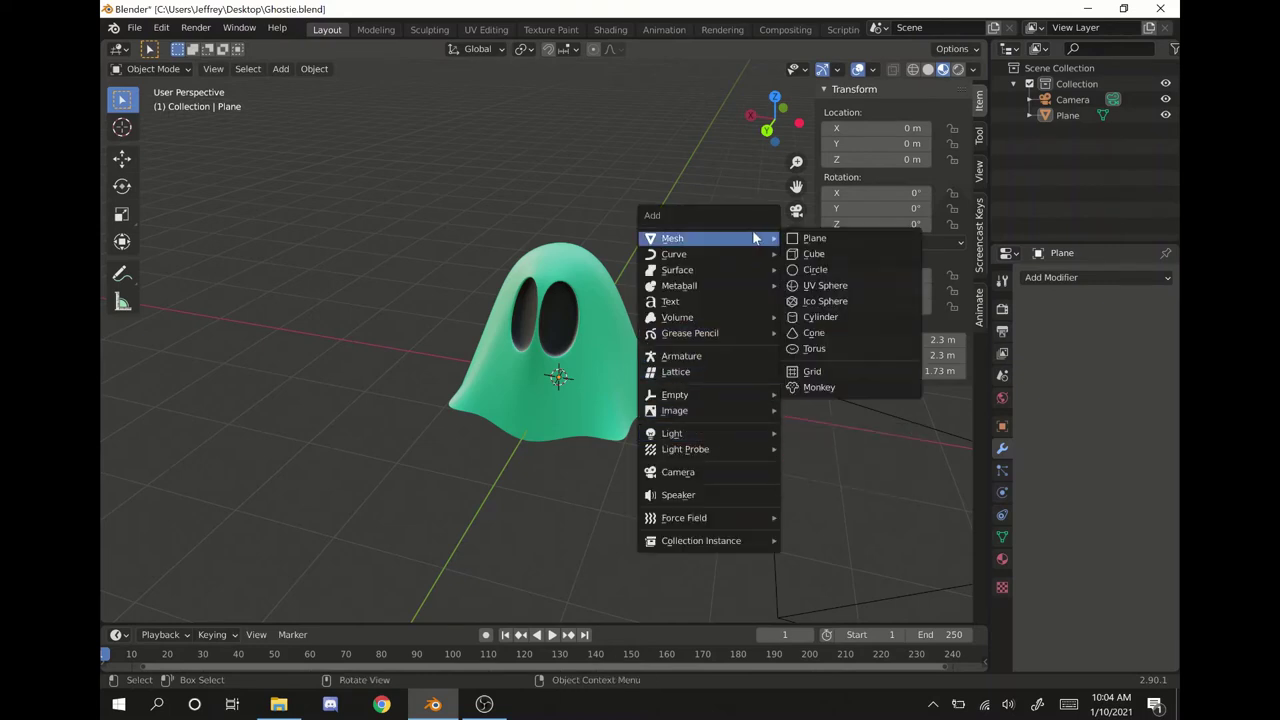
pyautogui.click(822, 241)
# - Scale the plane to 5.388 and lower it along Z to about -0.42 m beneath the ghost
pyautogui.press('s')
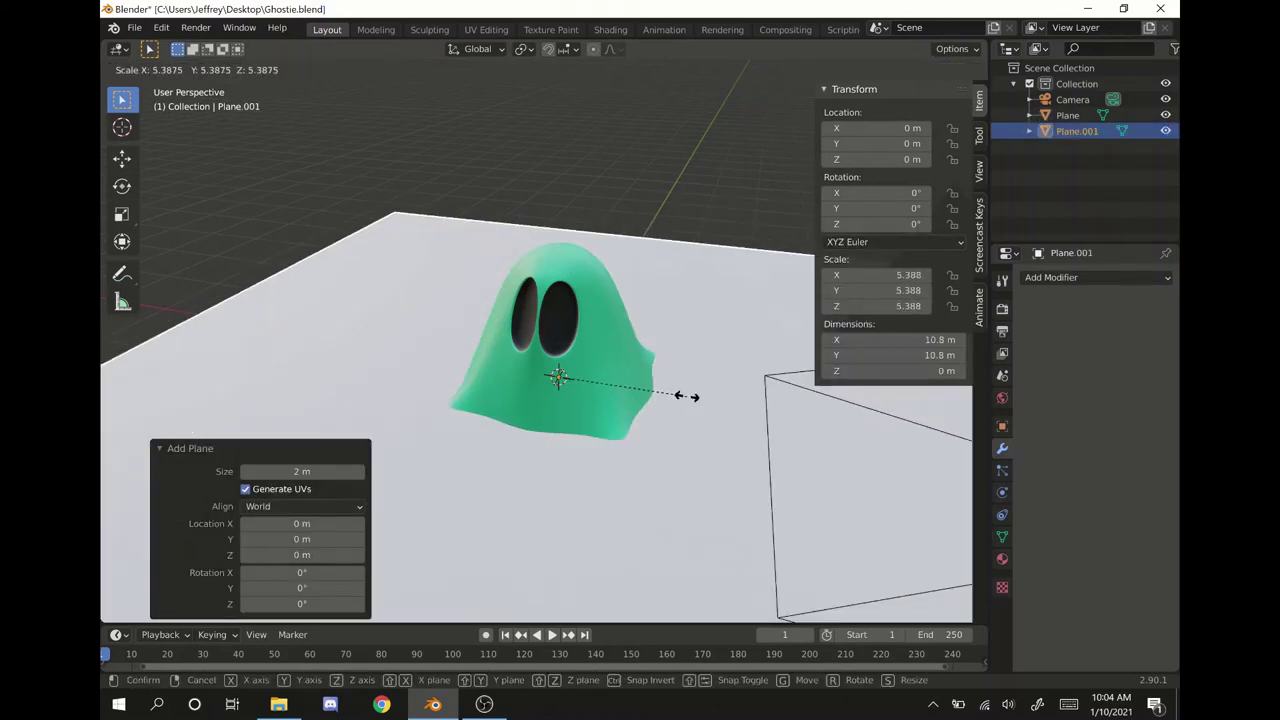
pyautogui.press('g')
pyautogui.press('z')
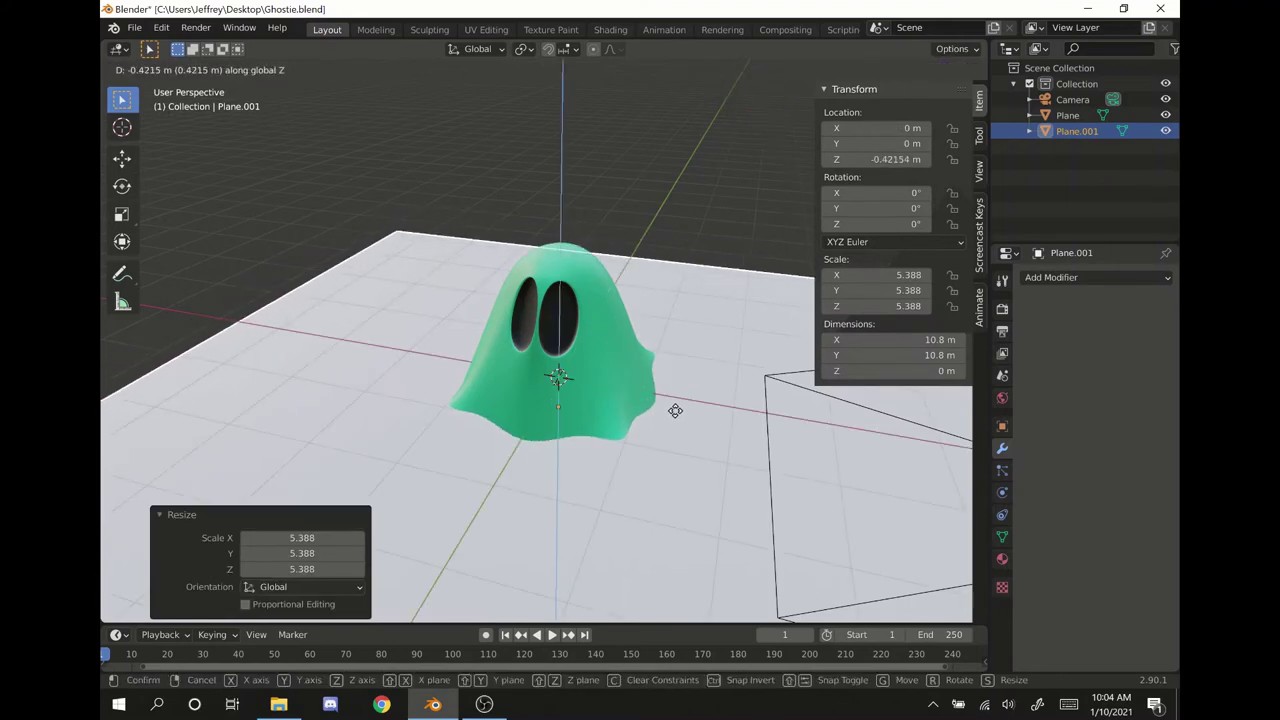
pyautogui.click(674, 409)
pyautogui.scroll(-4, 531, 465)
# - Extrude the floor's back and left edges about 7.83 m upward into two walls
pyautogui.press('Tab')
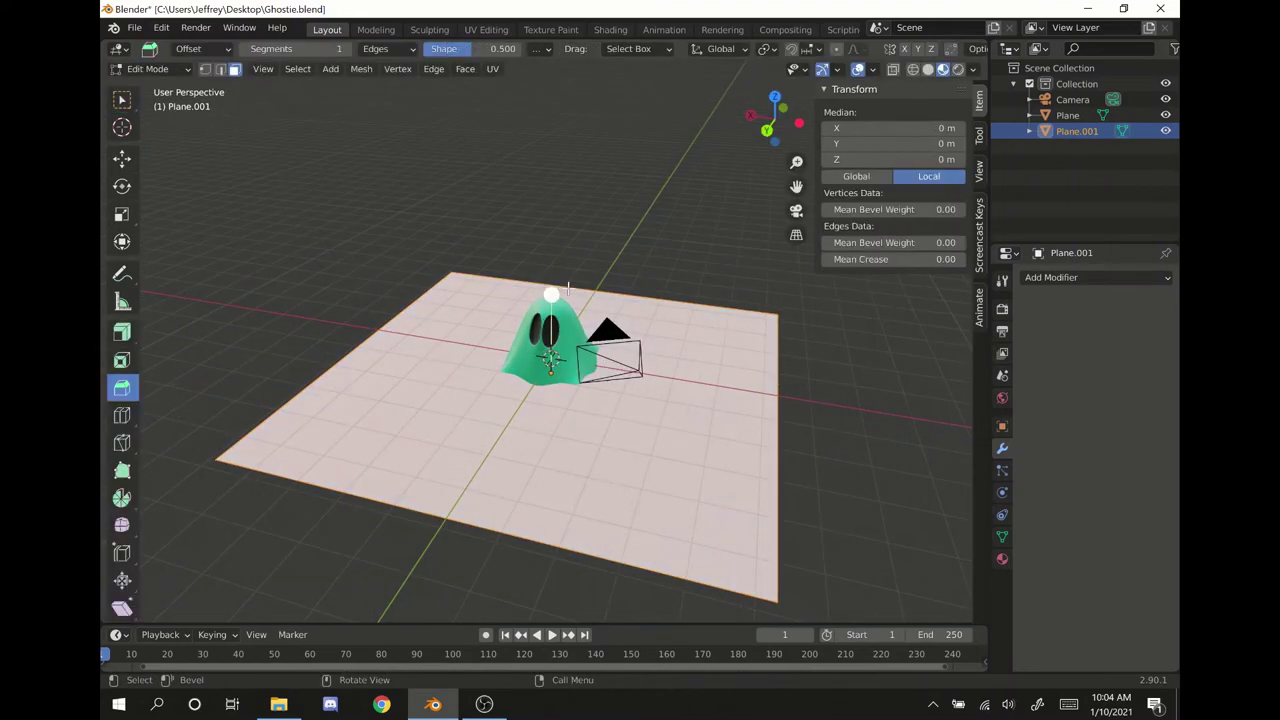
pyautogui.click(397, 310)
pyautogui.keyDown('shift'); pyautogui.click(459, 293); pyautogui.keyUp('shift')
pyautogui.press('e')
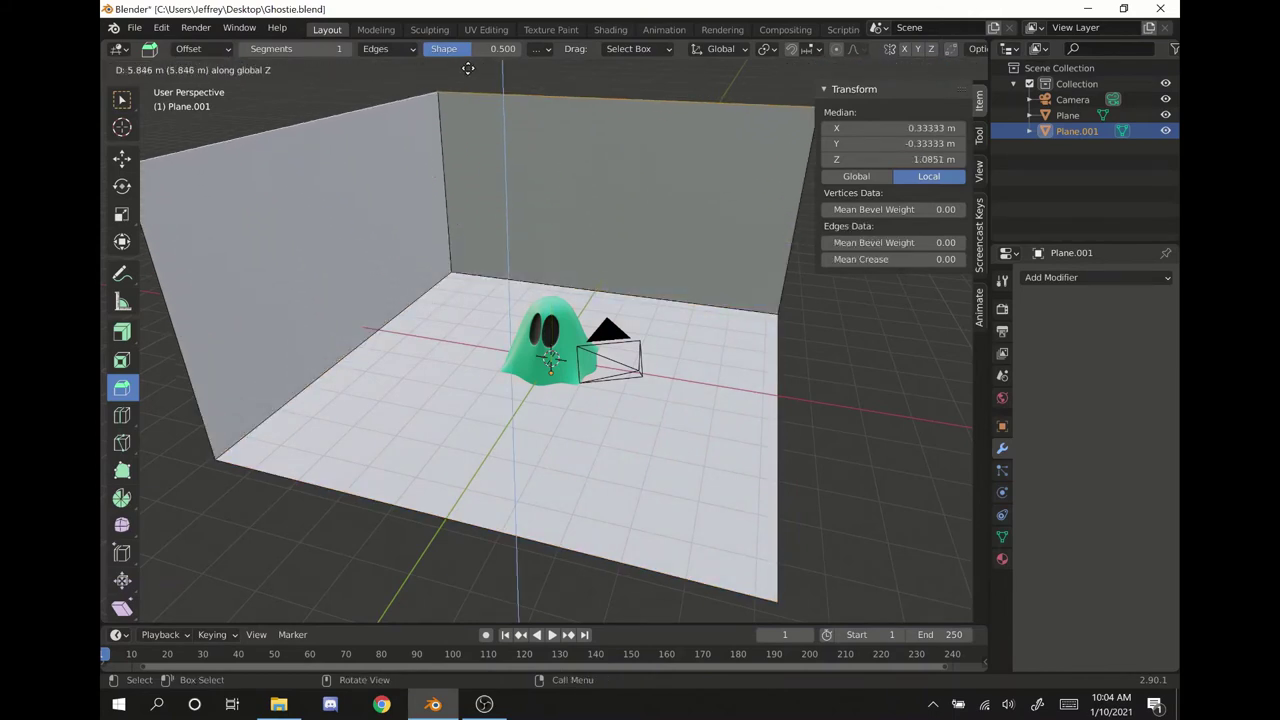
pyautogui.click(545, 505)
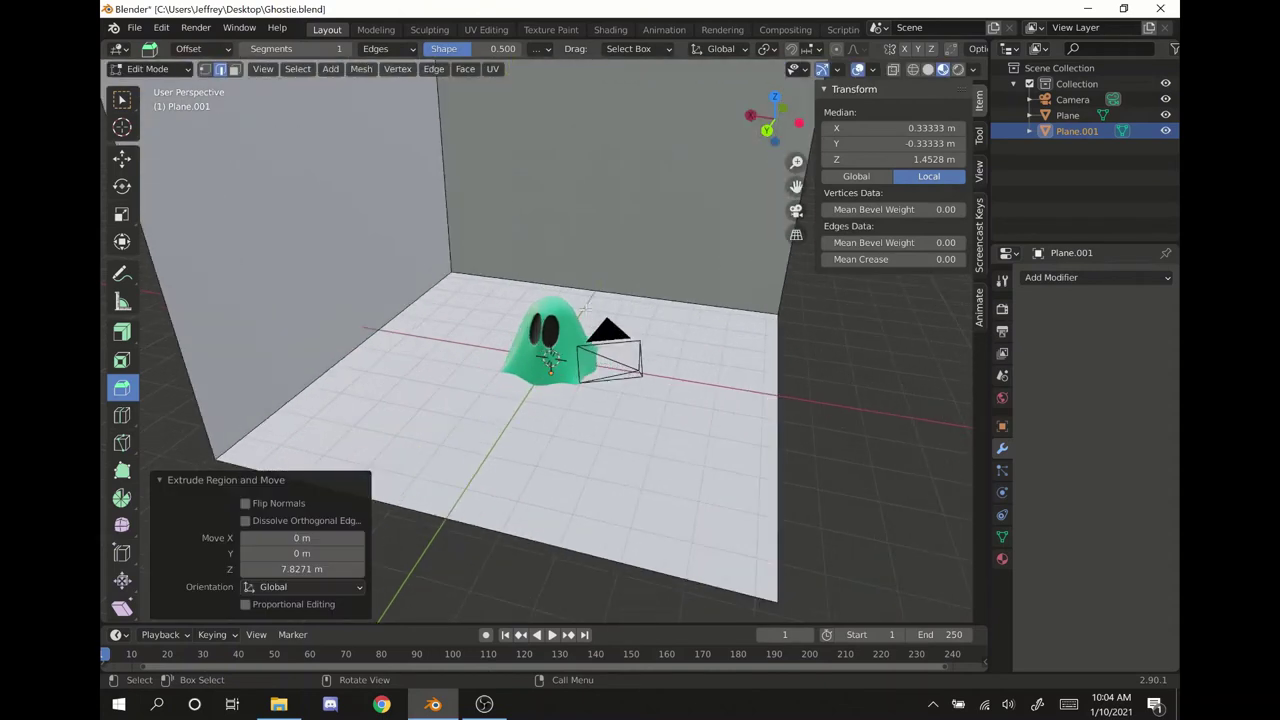
pyautogui.hotkey('ctrl', 'z')
pyautogui.click(447, 239)
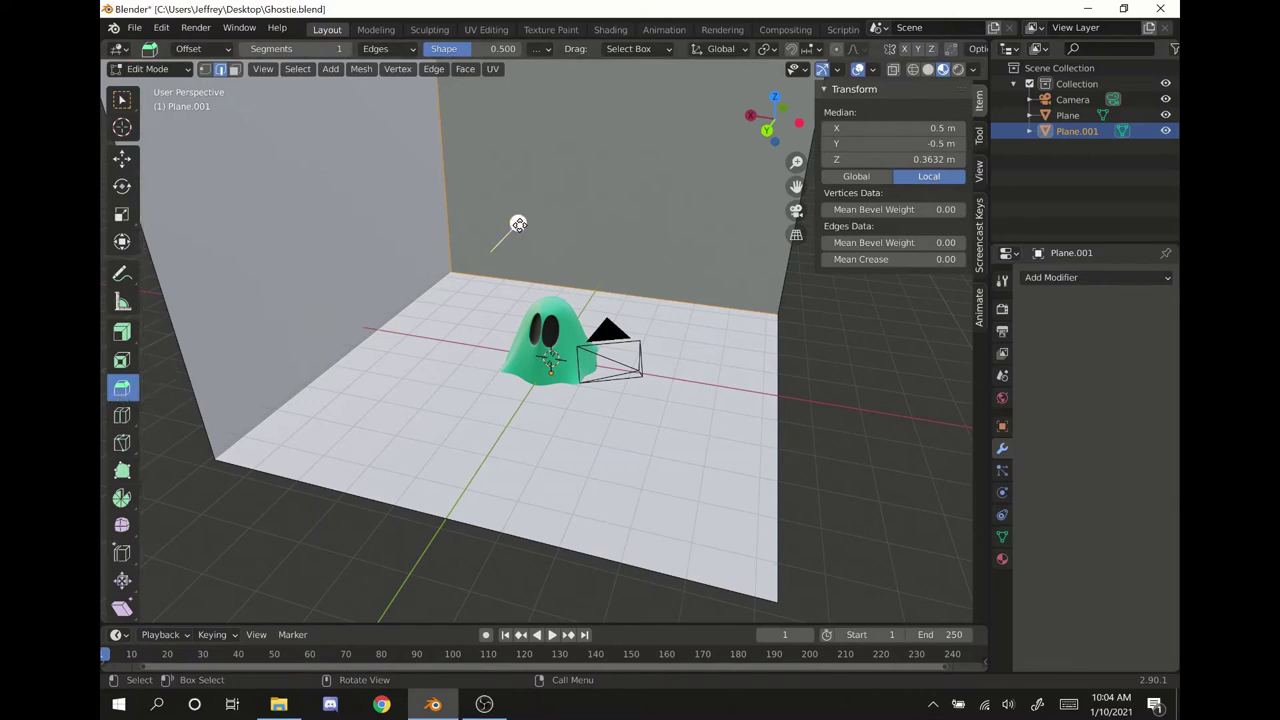
# - Bevel the wall edges 0.228 m wide with 20 segments, then return to Object Mode
pyautogui.moveTo(515, 222)
pyautogui.mouseDown()
pyautogui.moveTo(534, 203)
pyautogui.moveTo(523, 214)
pyautogui.mouseUp()
pyautogui.click(313, 382)
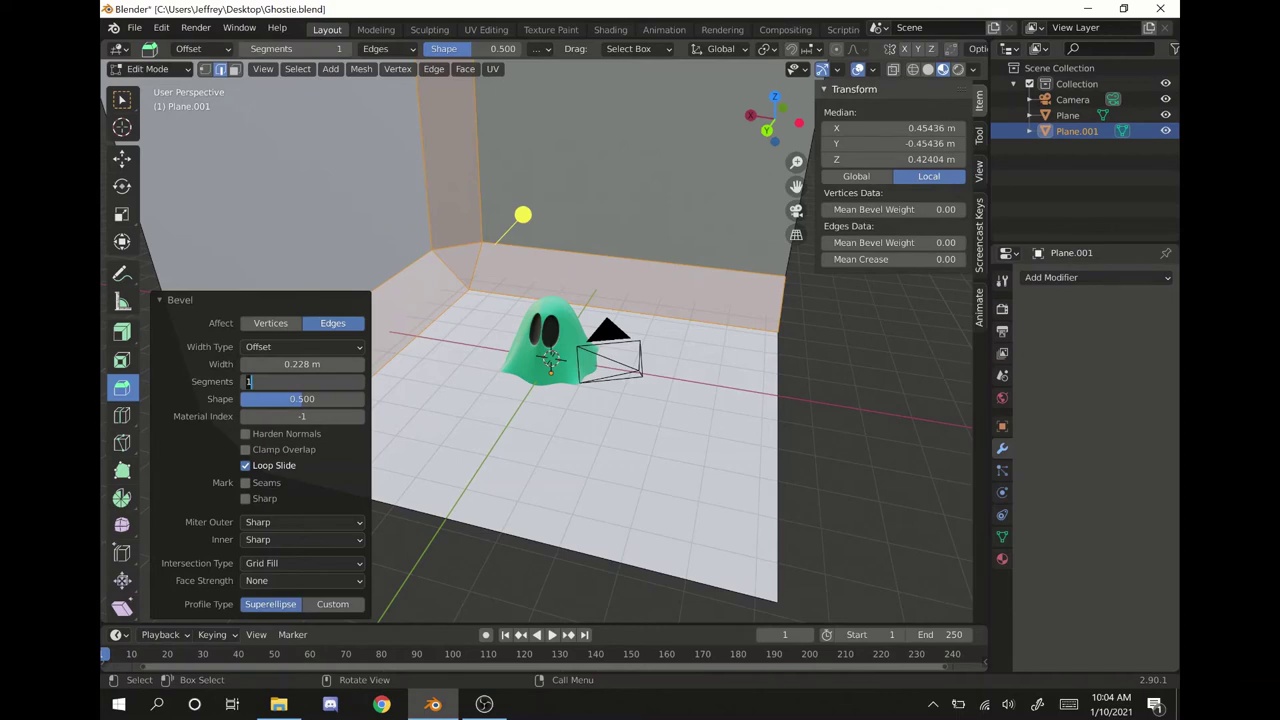
pyautogui.write('20')
pyautogui.press('Return')
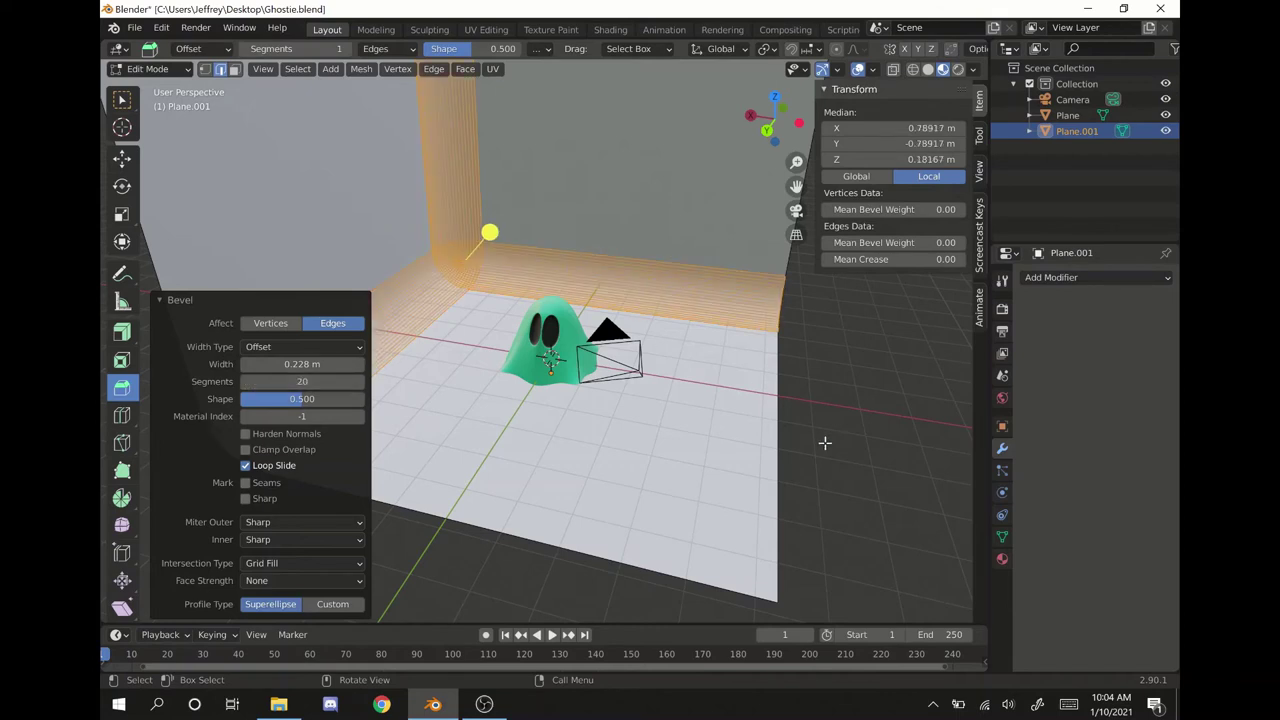
pyautogui.press('Tab')
pyautogui.hotkey('alt', 'a')
pyautogui.moveTo(731, 403); pyautogui.dragTo(697, 317, button='middle')
# - Apply Shade Smooth to the curved room via F3 search, then orbit to frame ghost and camera
pyautogui.click(696, 324)
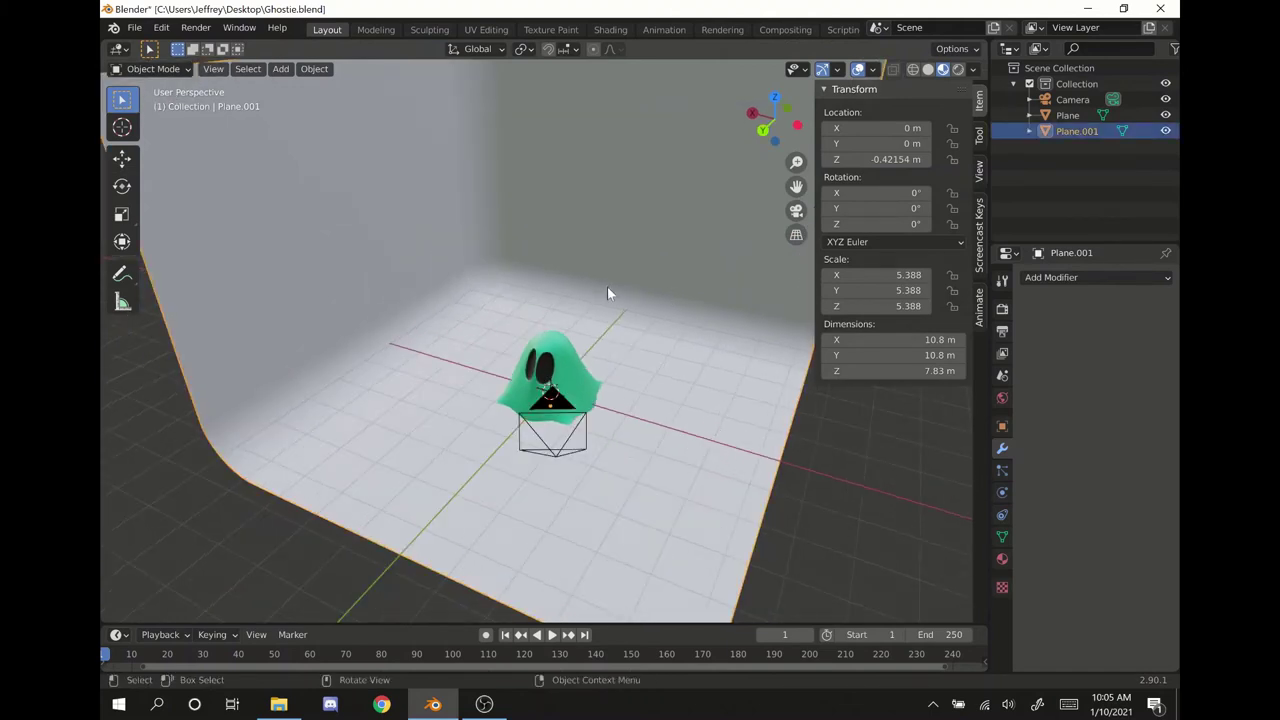
pyautogui.press('F3')
pyautogui.write('shad')
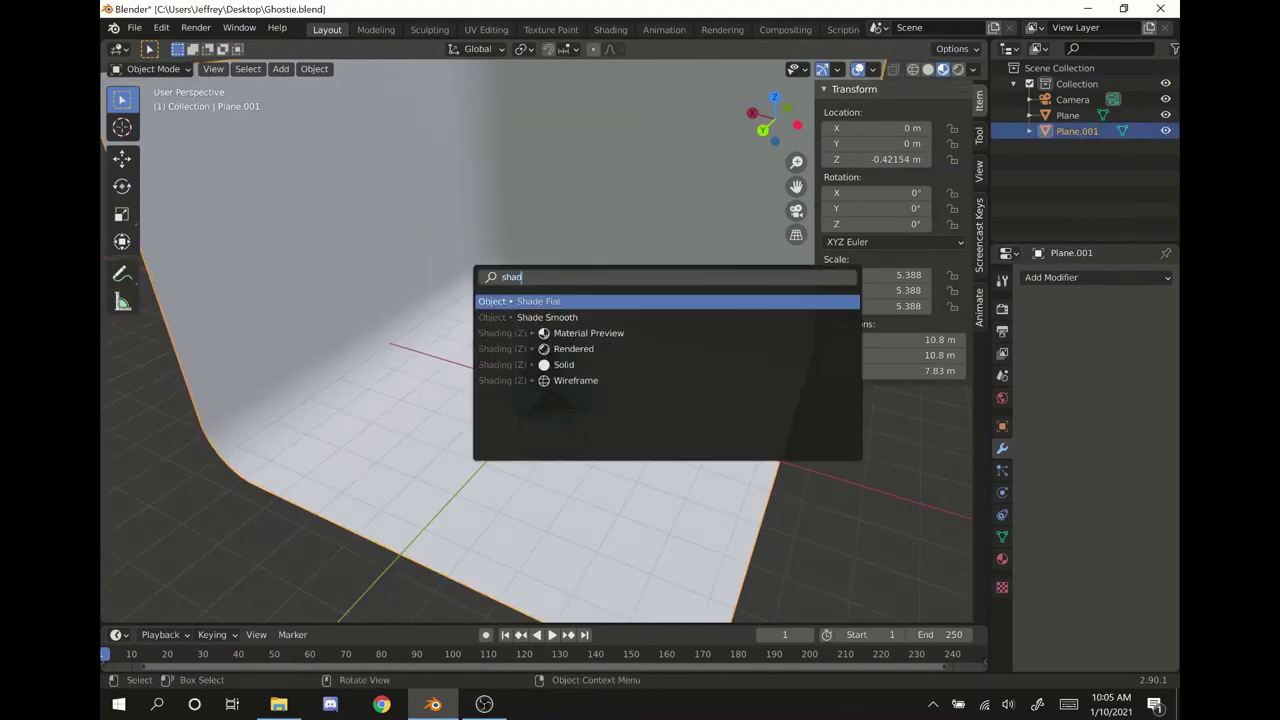
pyautogui.write('e')
pyautogui.press('Down')
pyautogui.press('Return')
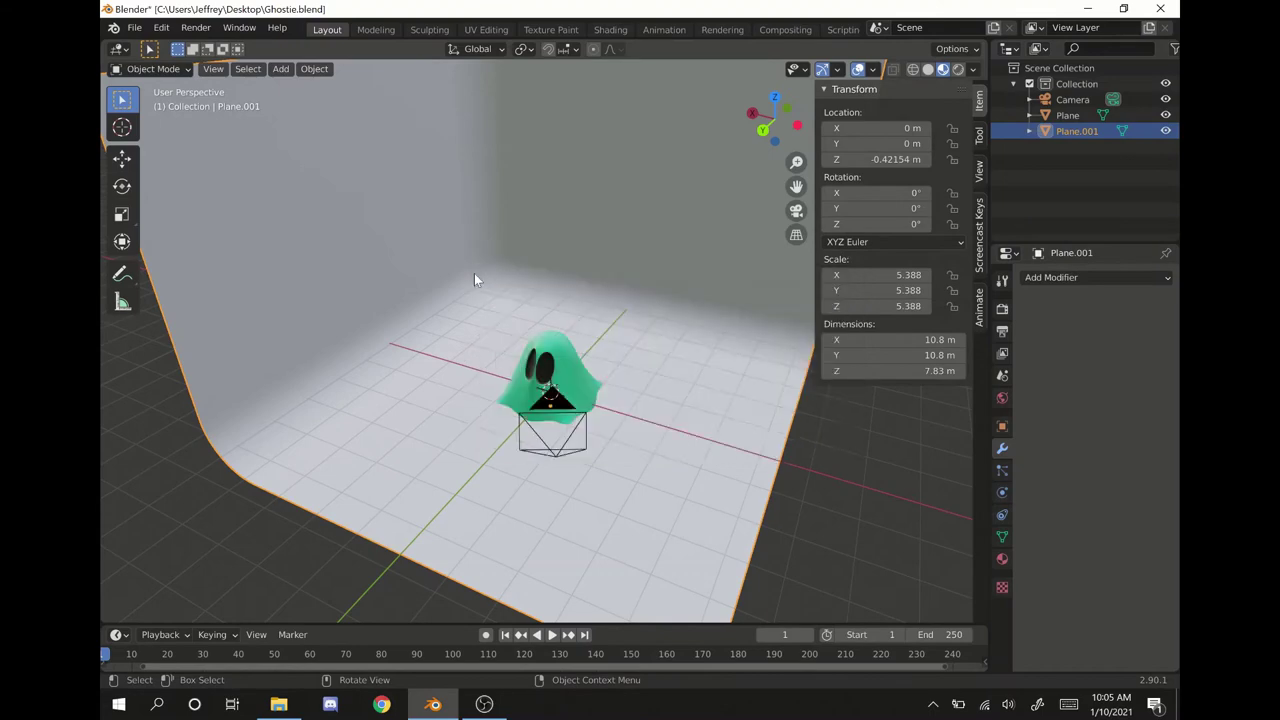
pyautogui.press('Tab')
pyautogui.press('Tab')
pyautogui.moveTo(772, 446); pyautogui.dragTo(799, 416, button='middle')
pyautogui.moveTo(711, 458); pyautogui.dragTo(708, 489, button='middle')
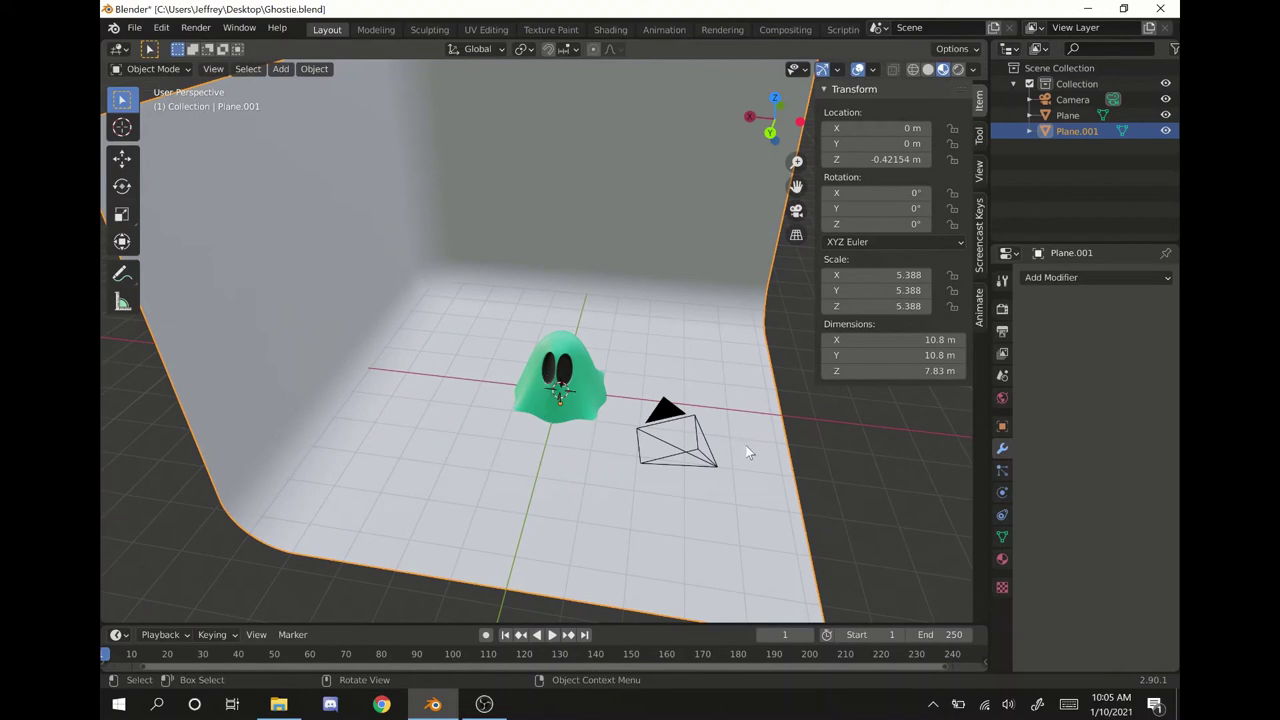
pyautogui.moveTo(748, 452); pyautogui.dragTo(657, 398, button='middle')
pyautogui.scroll(3, 650, 425)
pyautogui.scroll(-1, 641, 361)
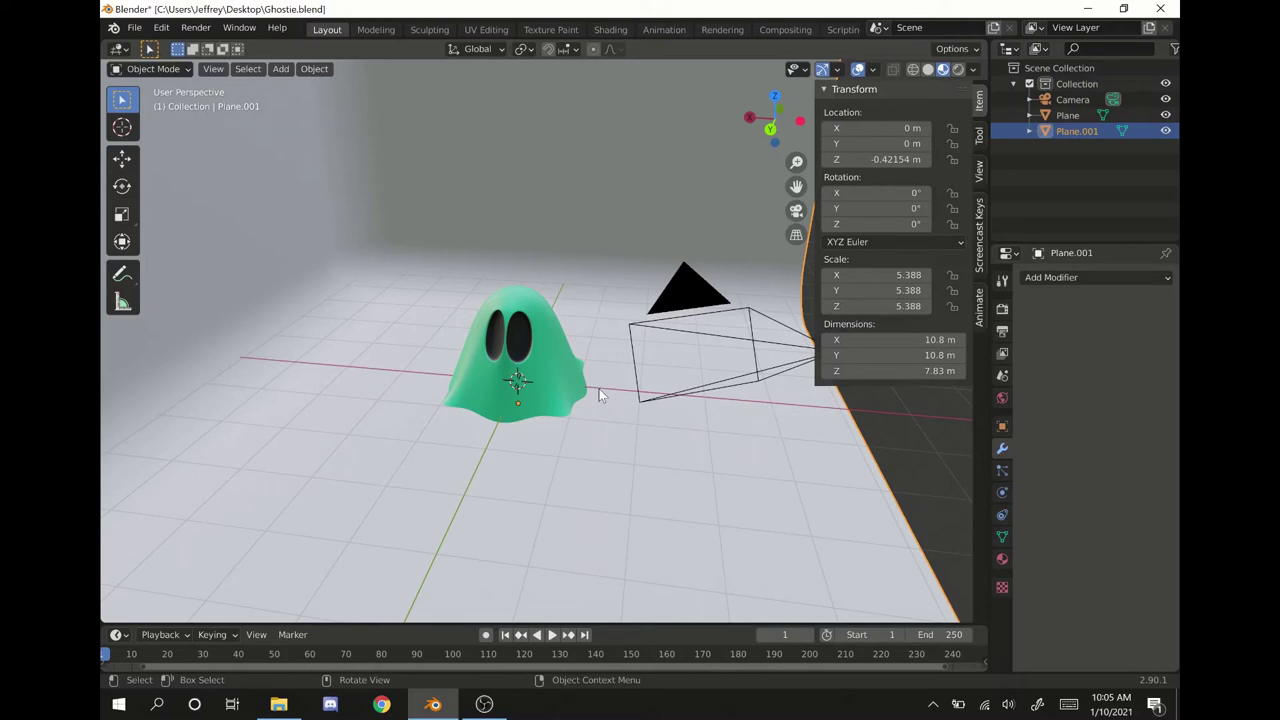
# - Add an Area light at the scene origin with a 1 m radius
pyautogui.hotkey('shift', 'a')
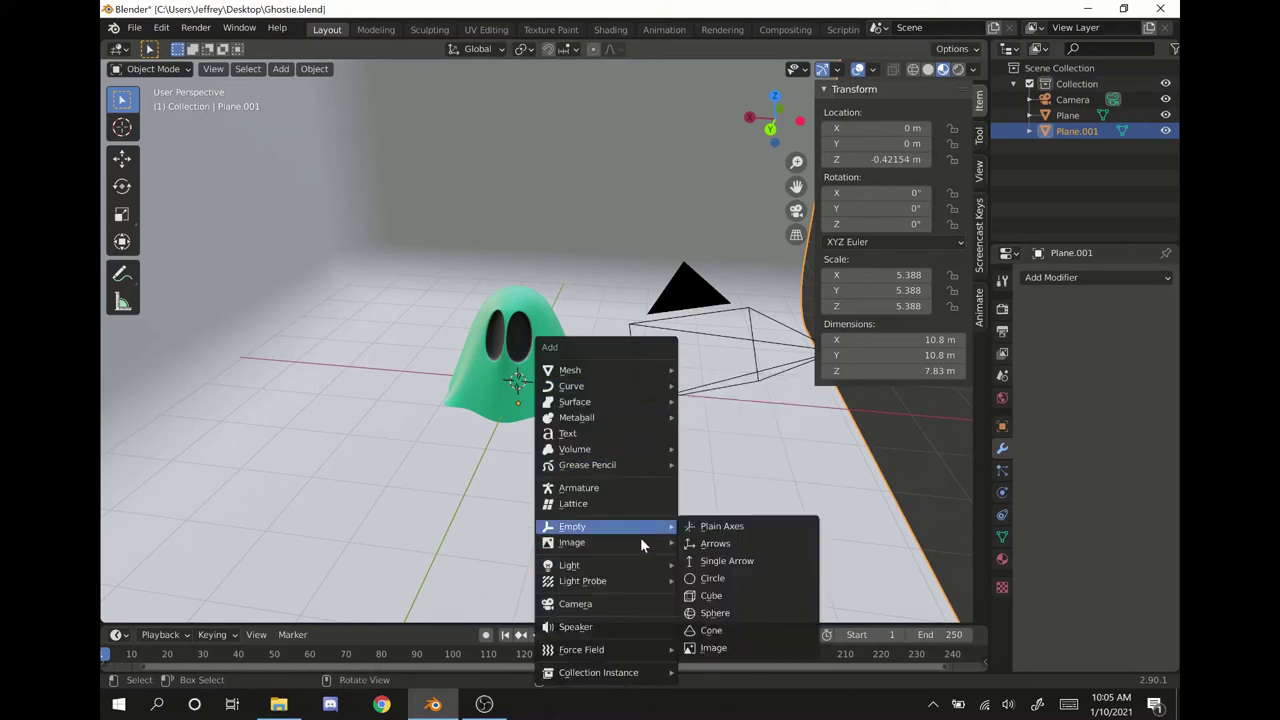
pyautogui.moveTo(614, 566)
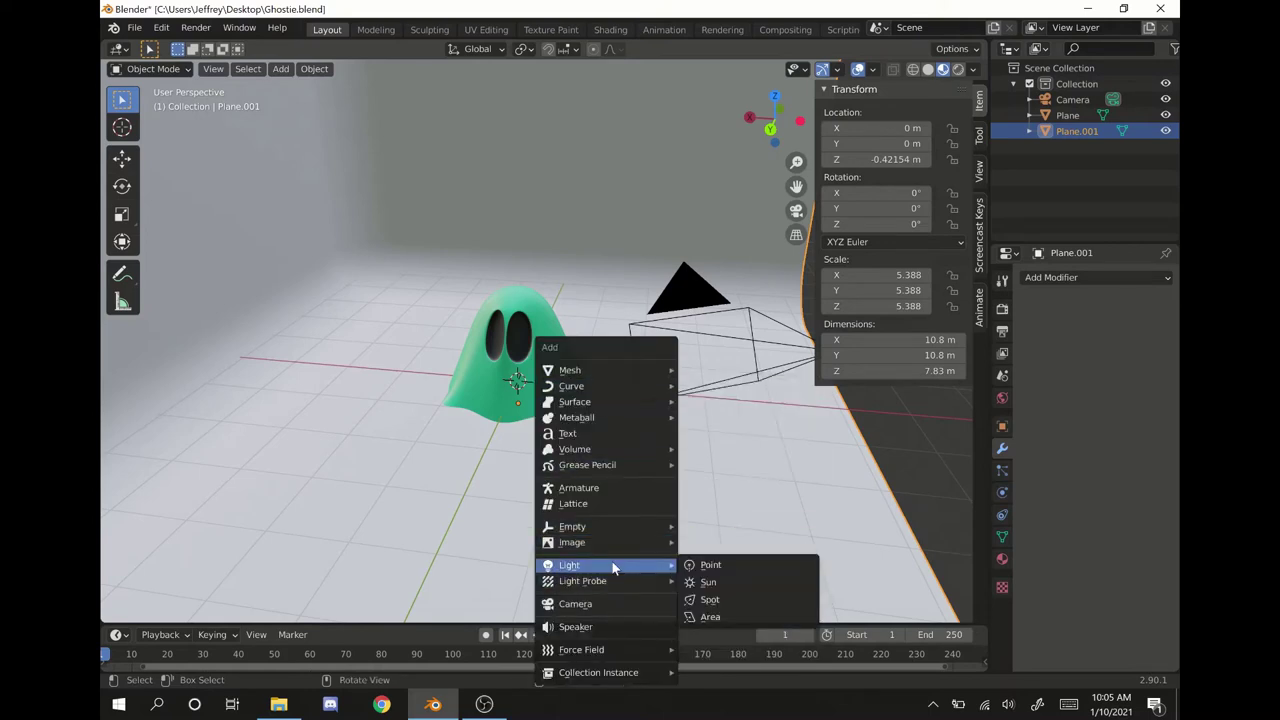
pyautogui.press('Escape')
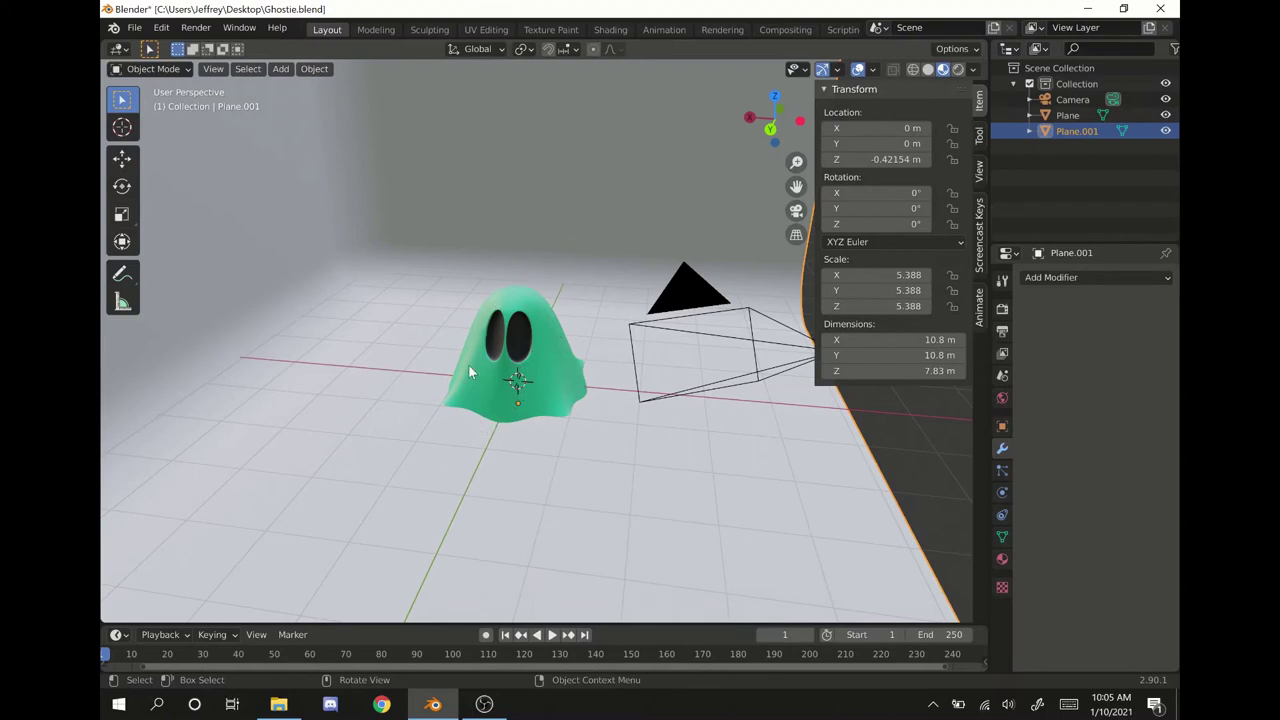
pyautogui.hotkey('shift', 'a')
pyautogui.moveTo(587, 418)
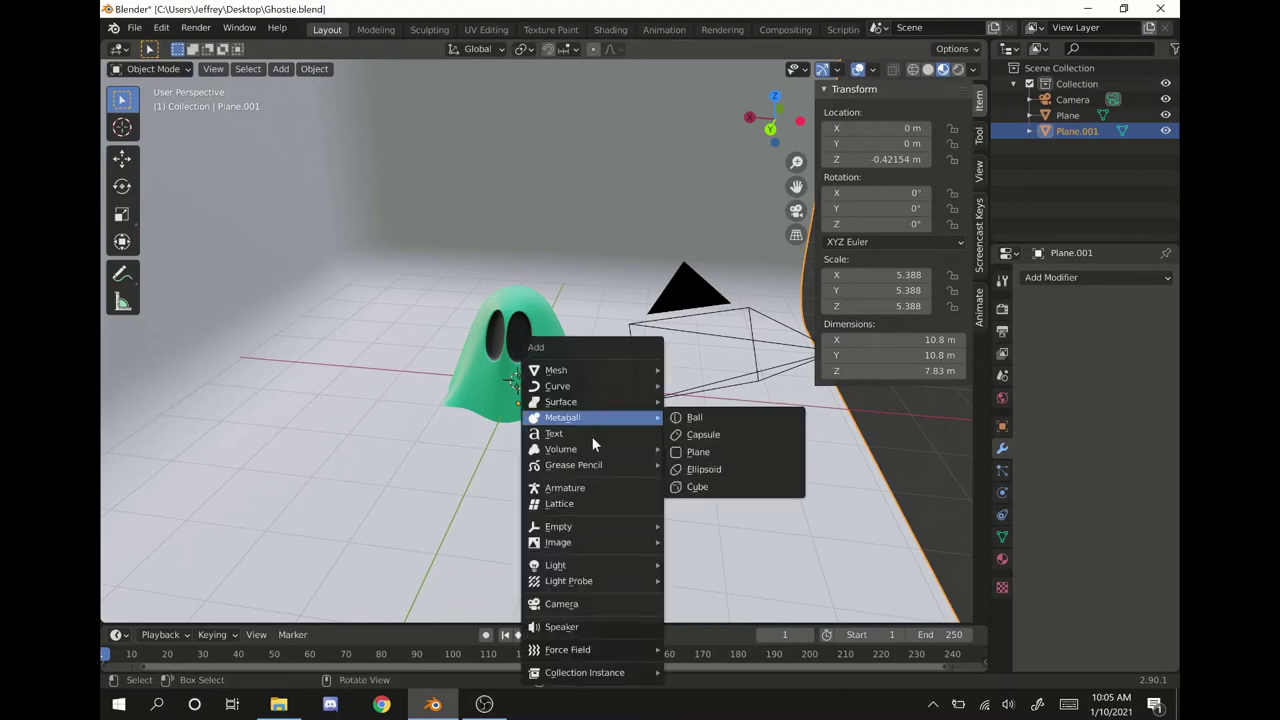
pyautogui.moveTo(614, 533)
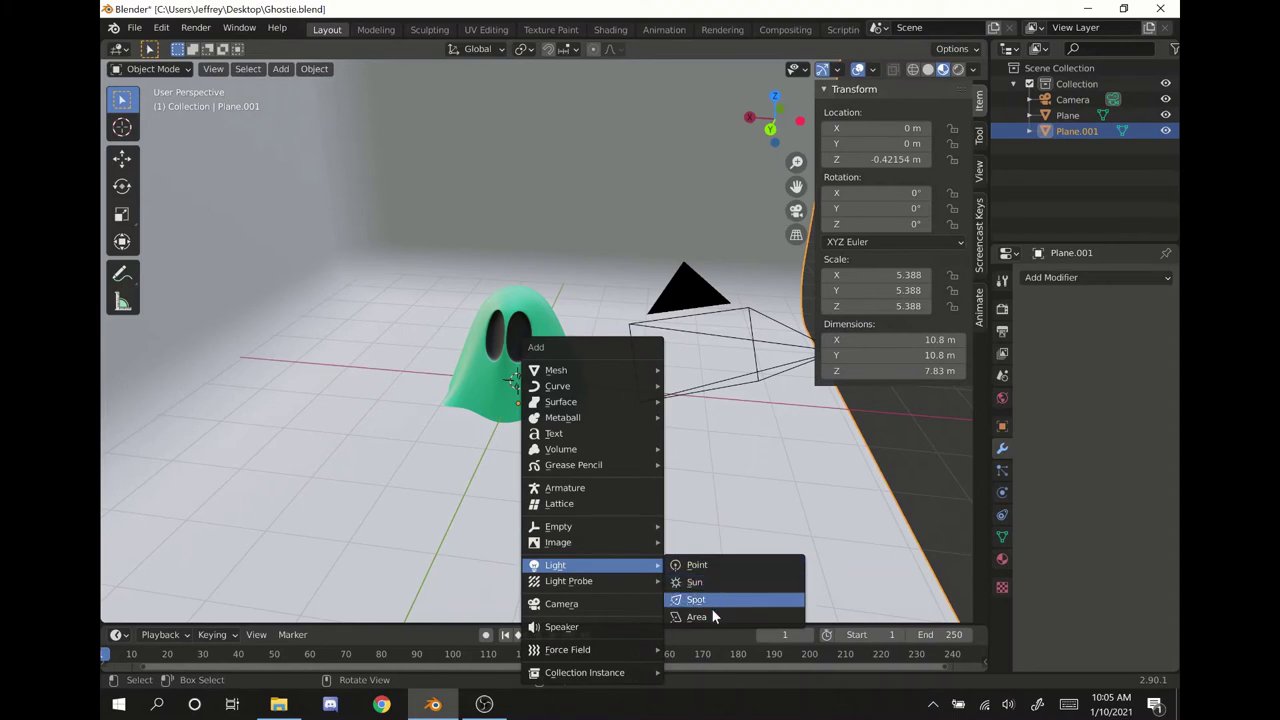
pyautogui.click(710, 615)
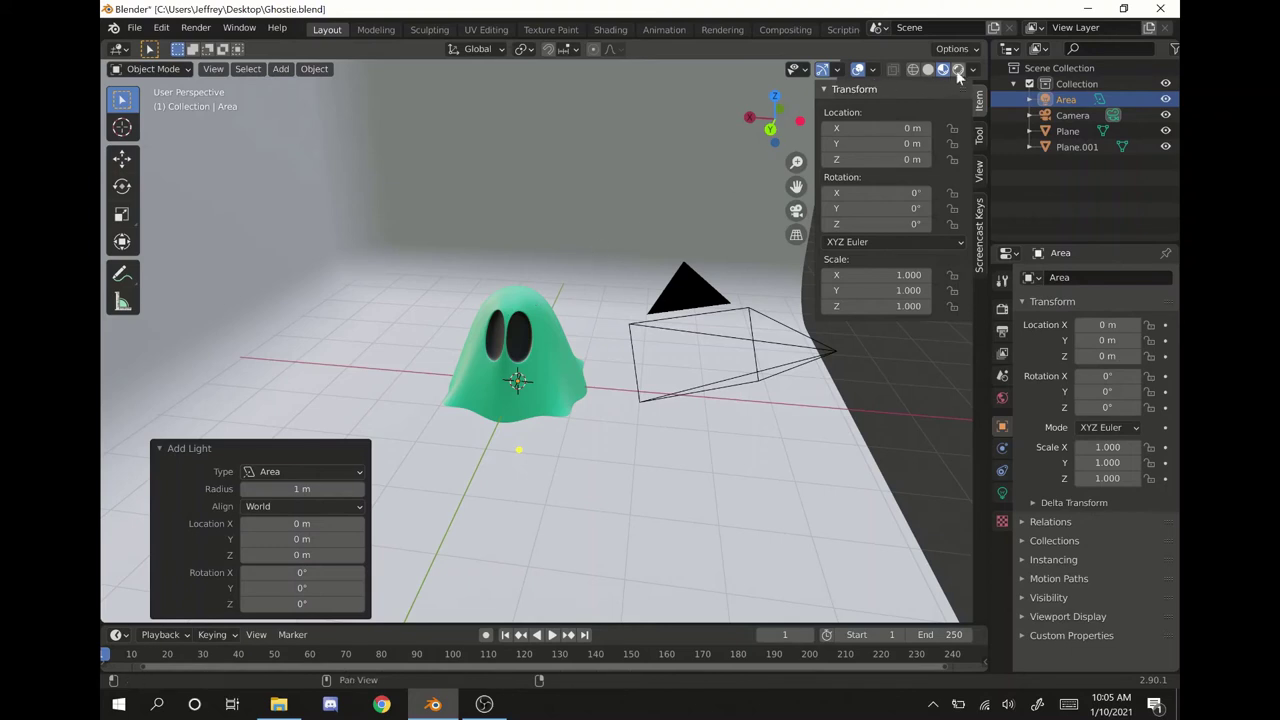
# - Switch to rendered preview and colour the ghost's area light green (H 0.418, S 0.842, V 1.0)
pyautogui.click(958, 70)
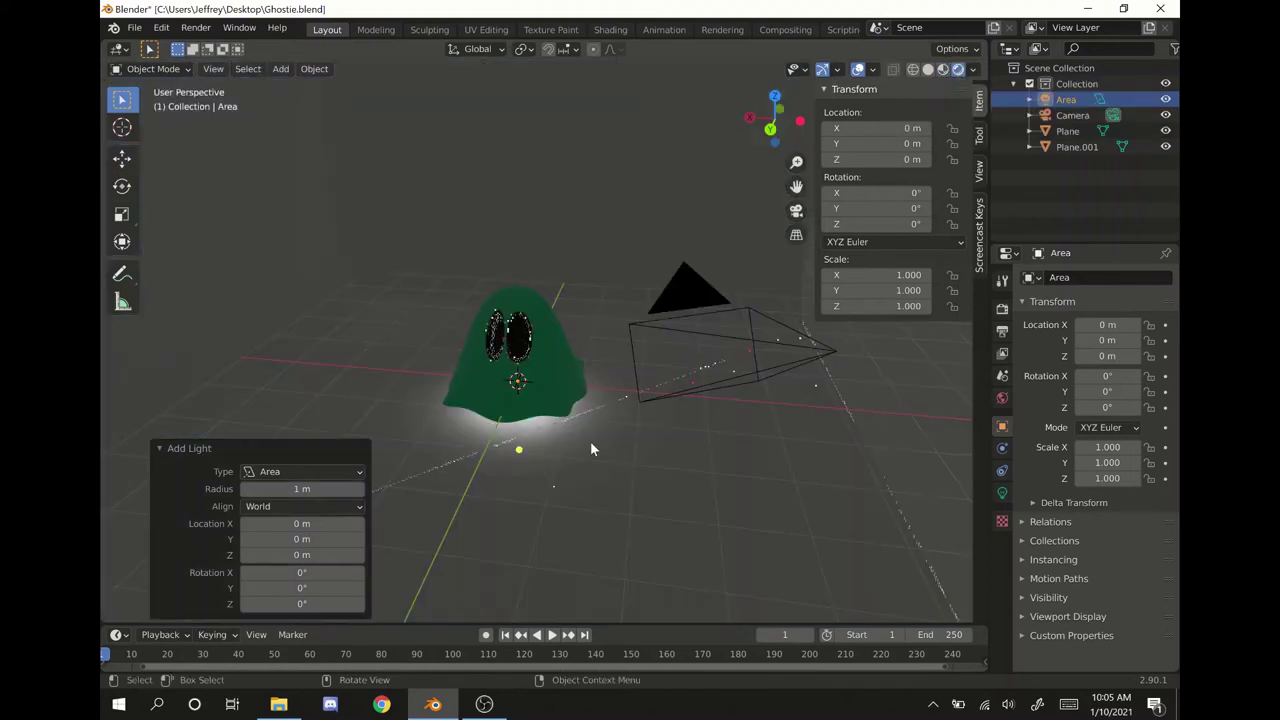
pyautogui.moveTo(584, 362)
pyautogui.mouseDown(button='middle')
pyautogui.moveTo(631, 350)
pyautogui.moveTo(605, 368)
pyautogui.mouseUp(button='middle')
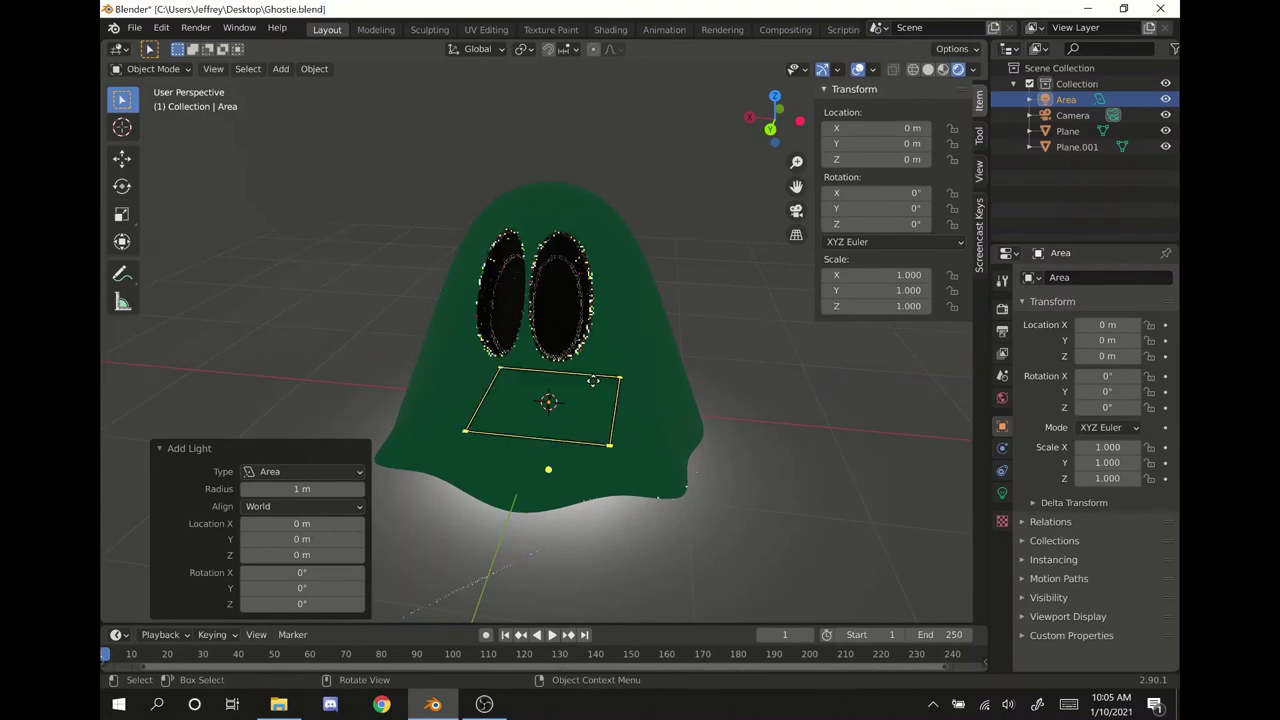
pyautogui.click(1002, 491)
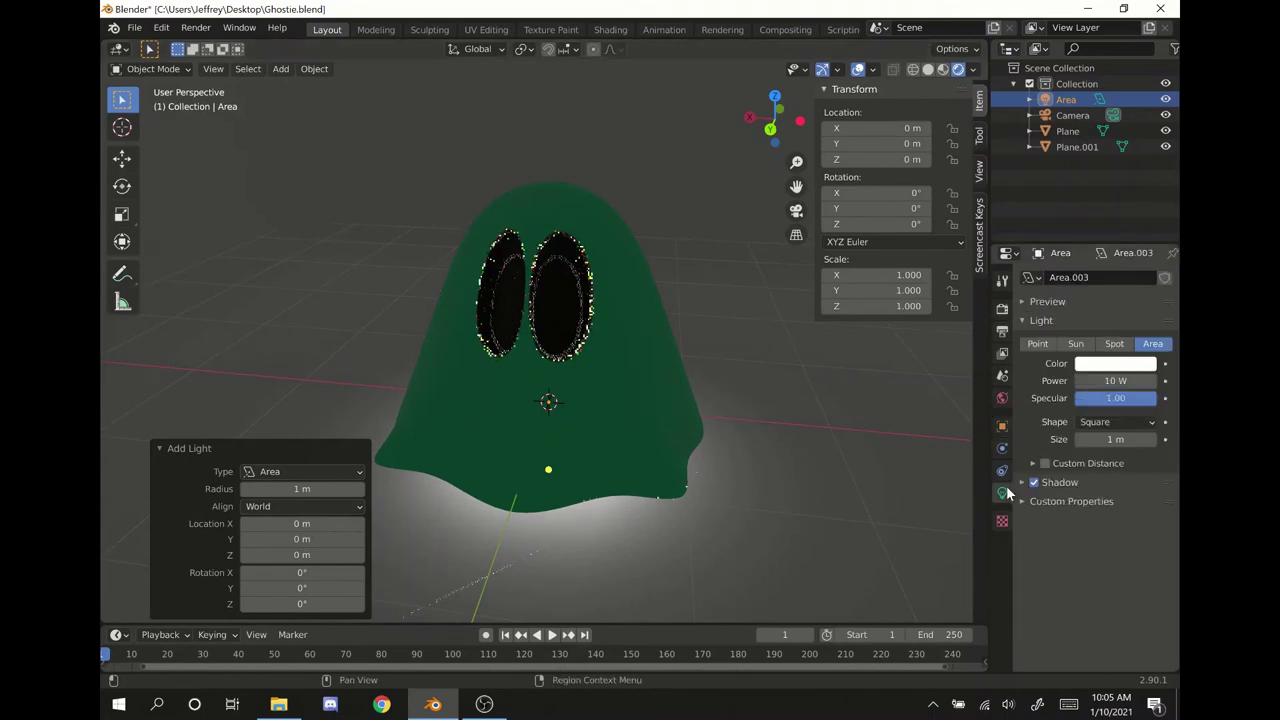
pyautogui.click(1122, 367)
pyautogui.moveTo(1063, 176); pyautogui.dragTo(1049, 167)
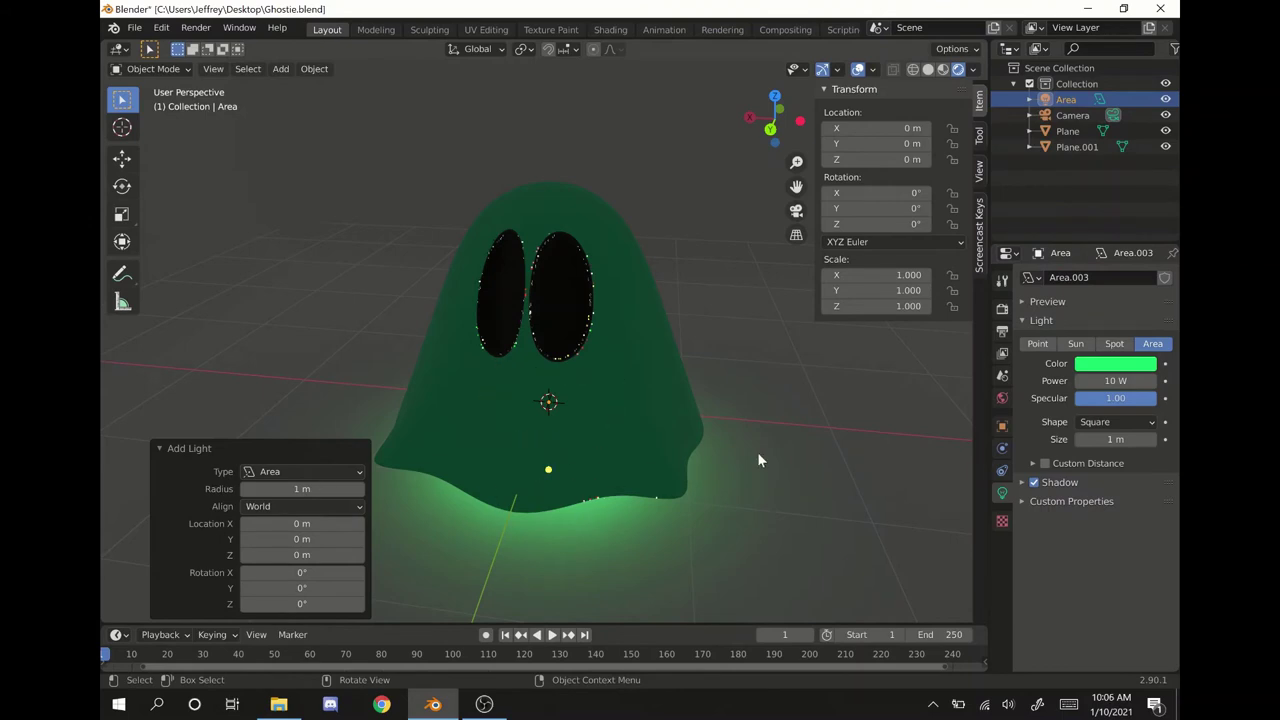
pyautogui.scroll(-3, 757, 452)
pyautogui.scroll(-2, 700, 392)
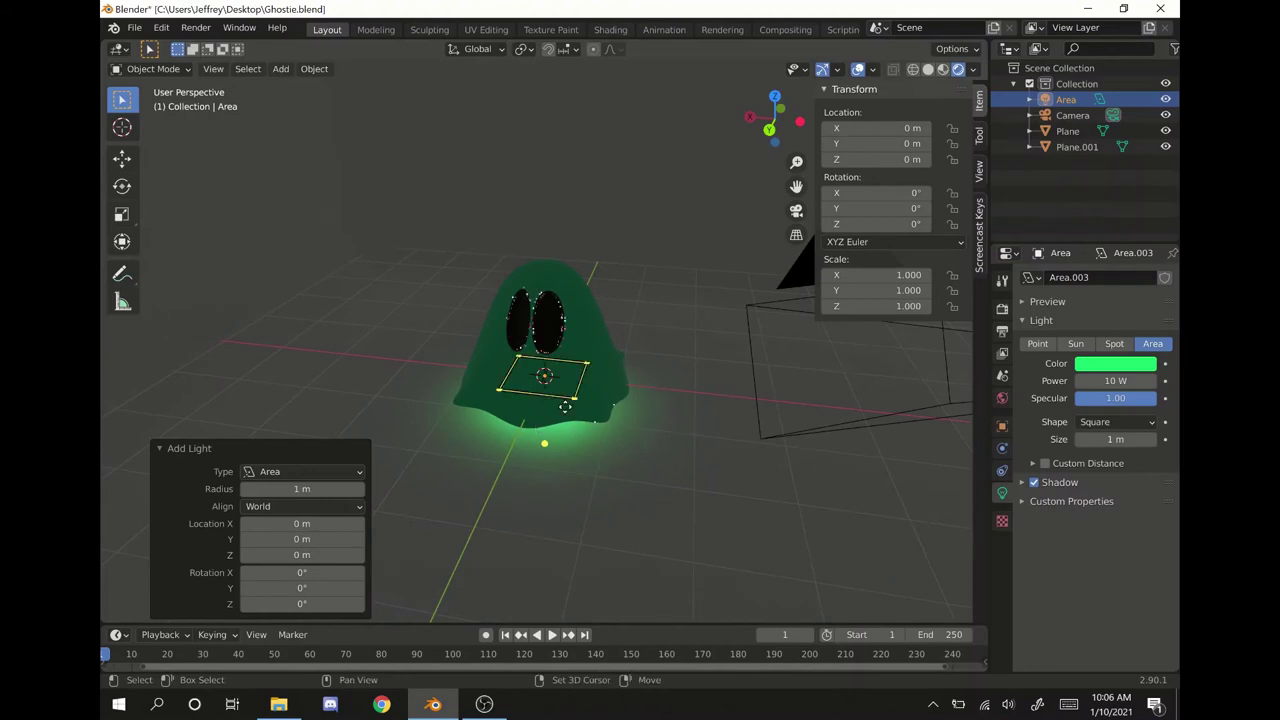
pyautogui.hotkey('shift', 'a')
# - Add a spot light and raise it to about 3.37 m above the ghost
pyautogui.moveTo(566, 412)
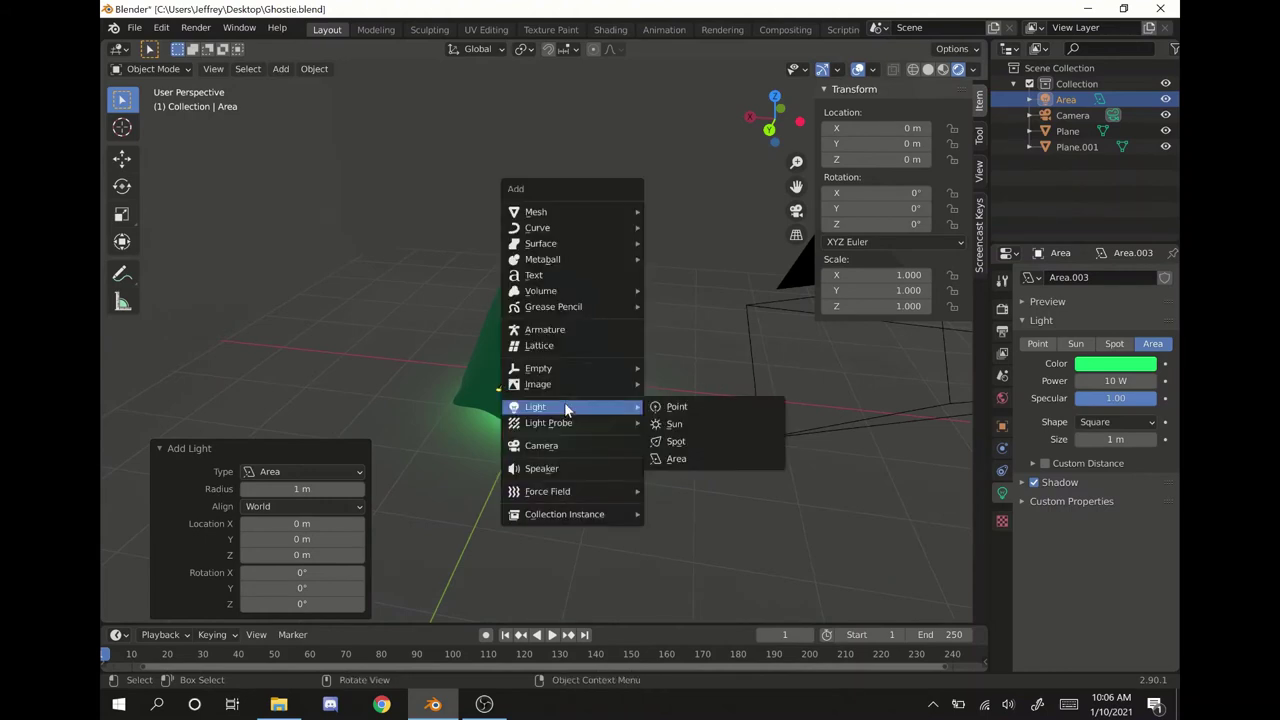
pyautogui.click(708, 441)
pyautogui.moveTo(740, 402); pyautogui.dragTo(599, 378, button='middle')
pyautogui.scroll(2, 600, 378)
pyautogui.press('g')
pyautogui.press('z')
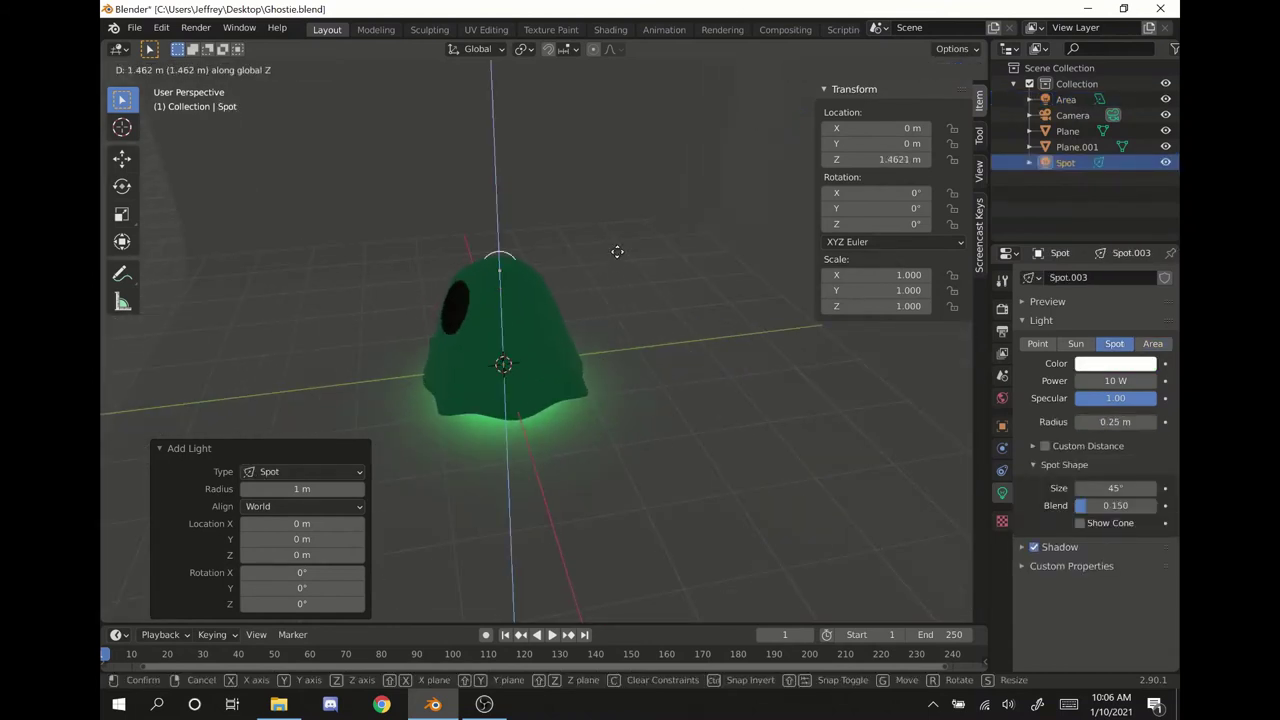
pyautogui.click(588, 156)
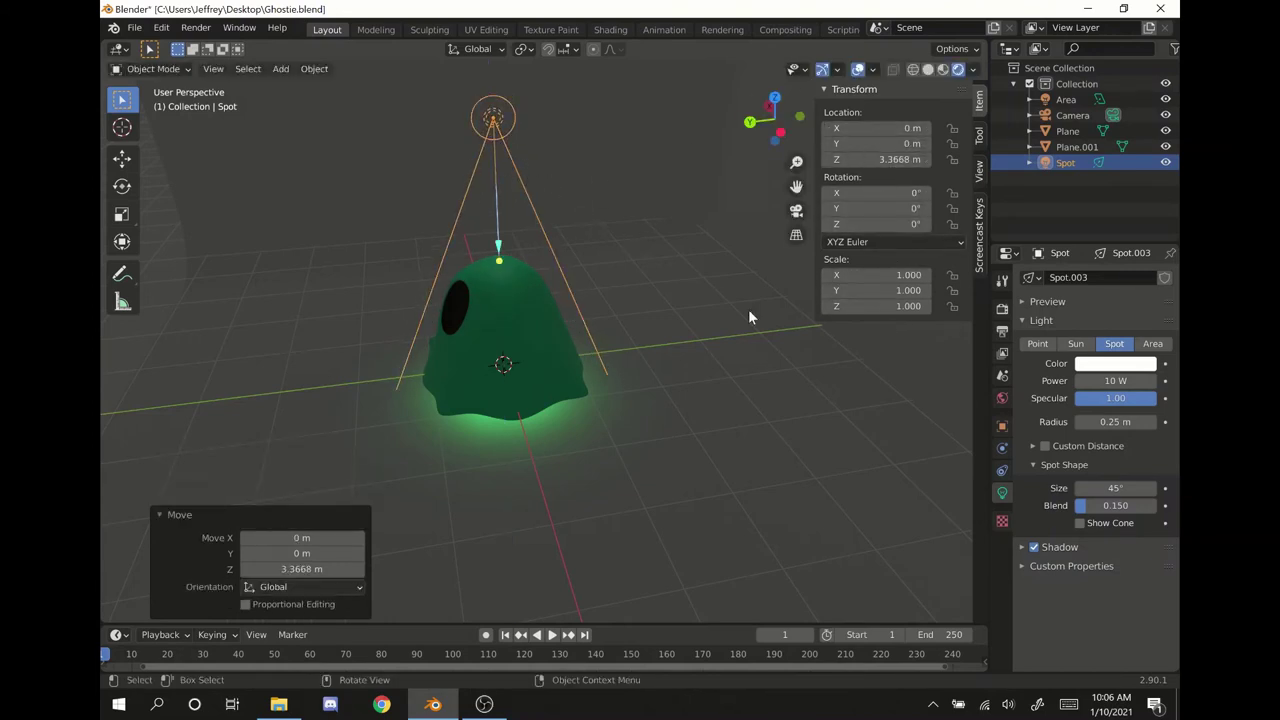
# - Rotate the spot light 90° on X and place it at Y -2.9 m, Z about 1 m
pyautogui.click(867, 193)
pyautogui.write('90')
pyautogui.press('Return')
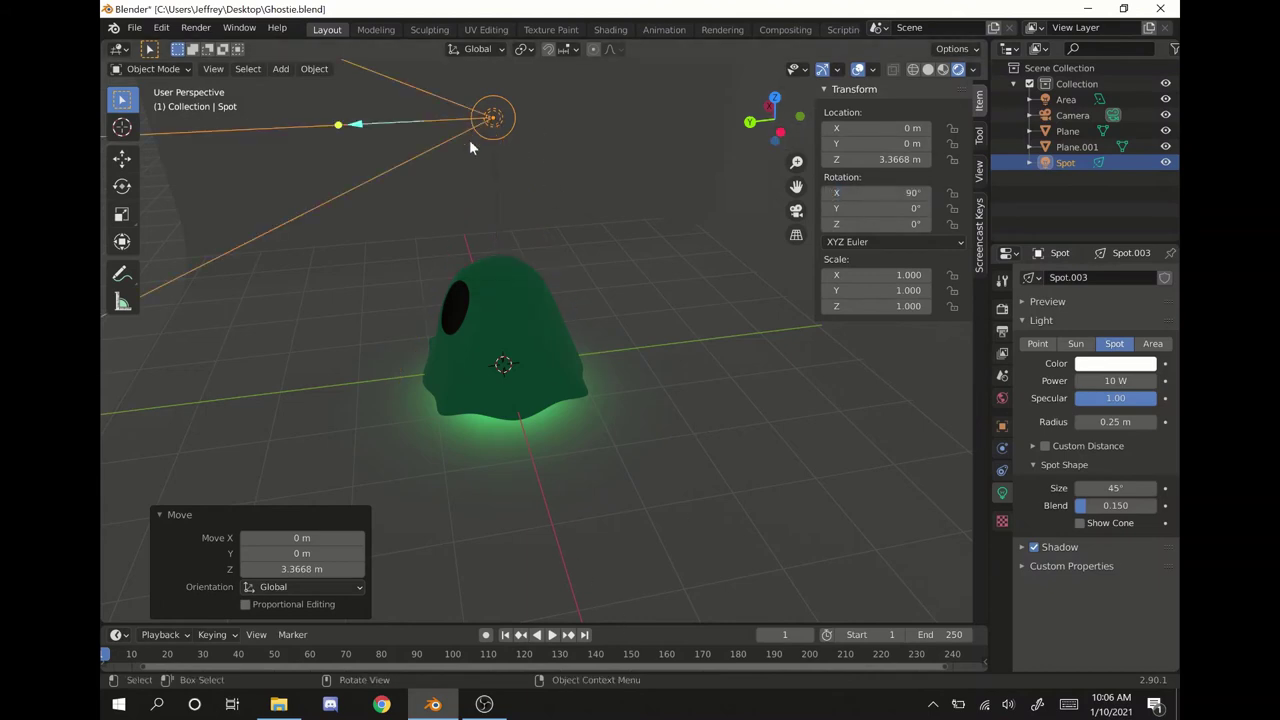
pyautogui.press('g')
pyautogui.press('z')
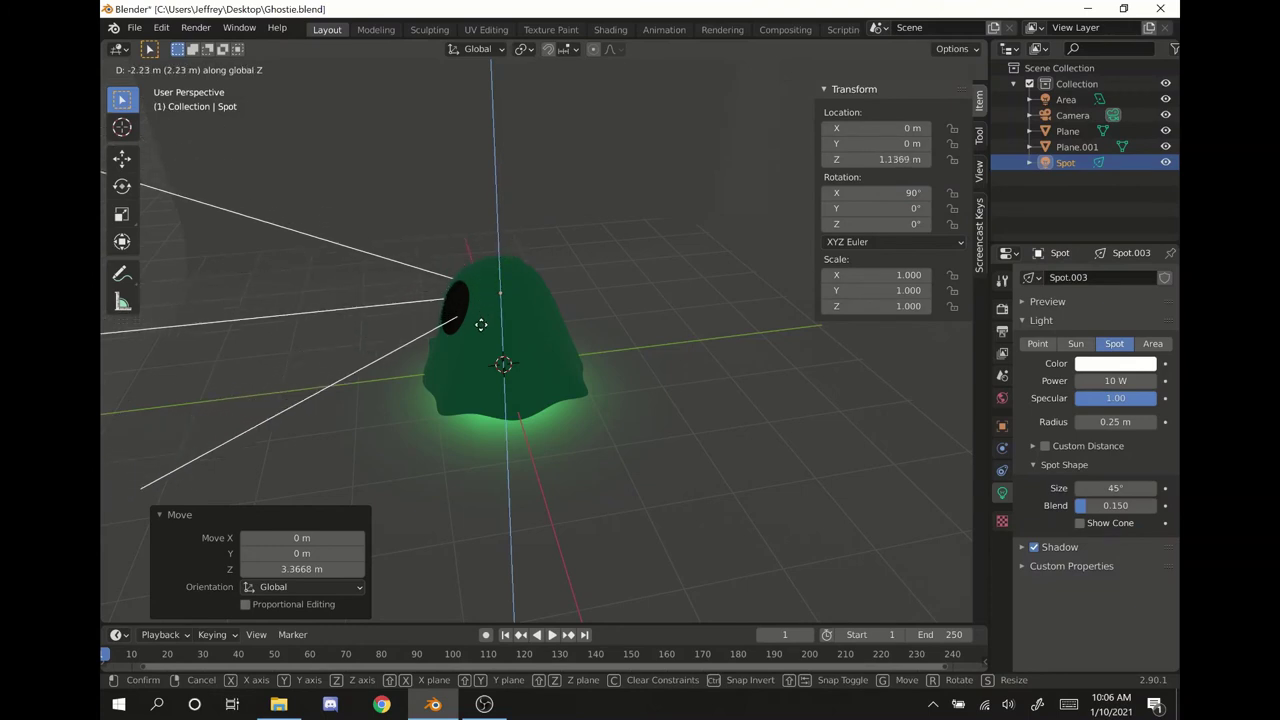
pyautogui.press('y')
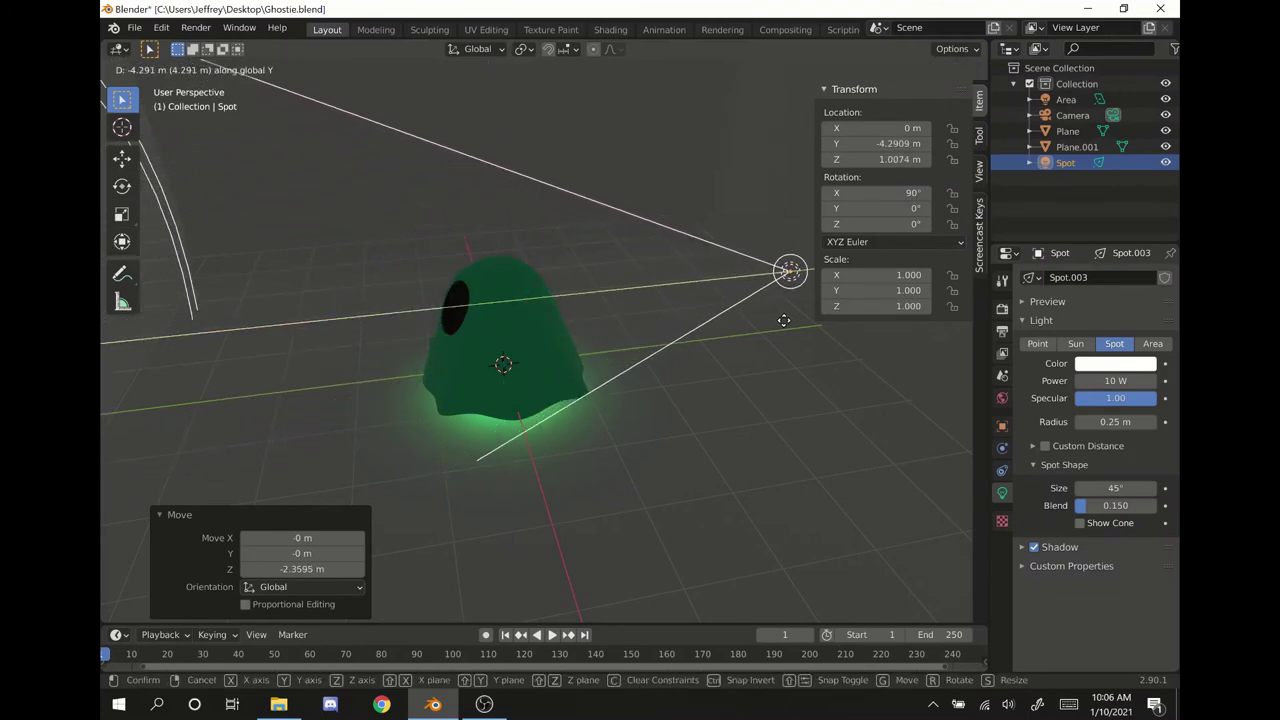
pyautogui.click(688, 332)
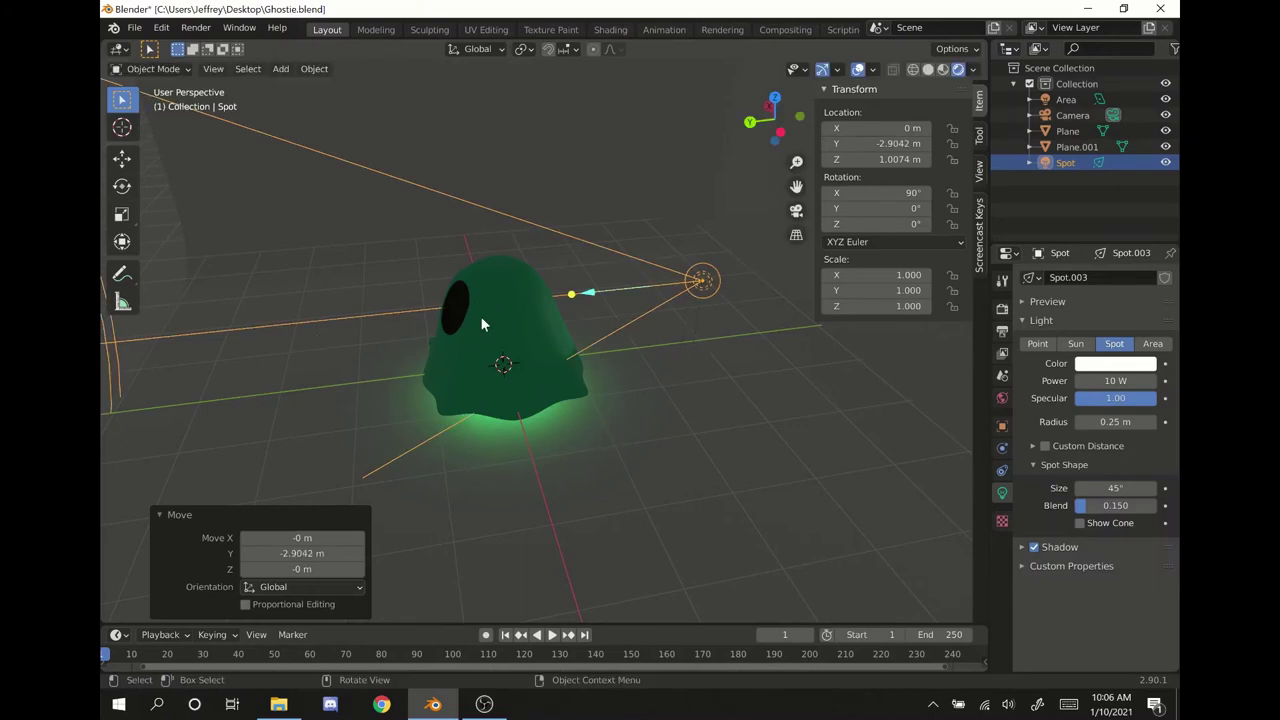
pyautogui.moveTo(531, 209); pyautogui.dragTo(516, 250, button='middle')
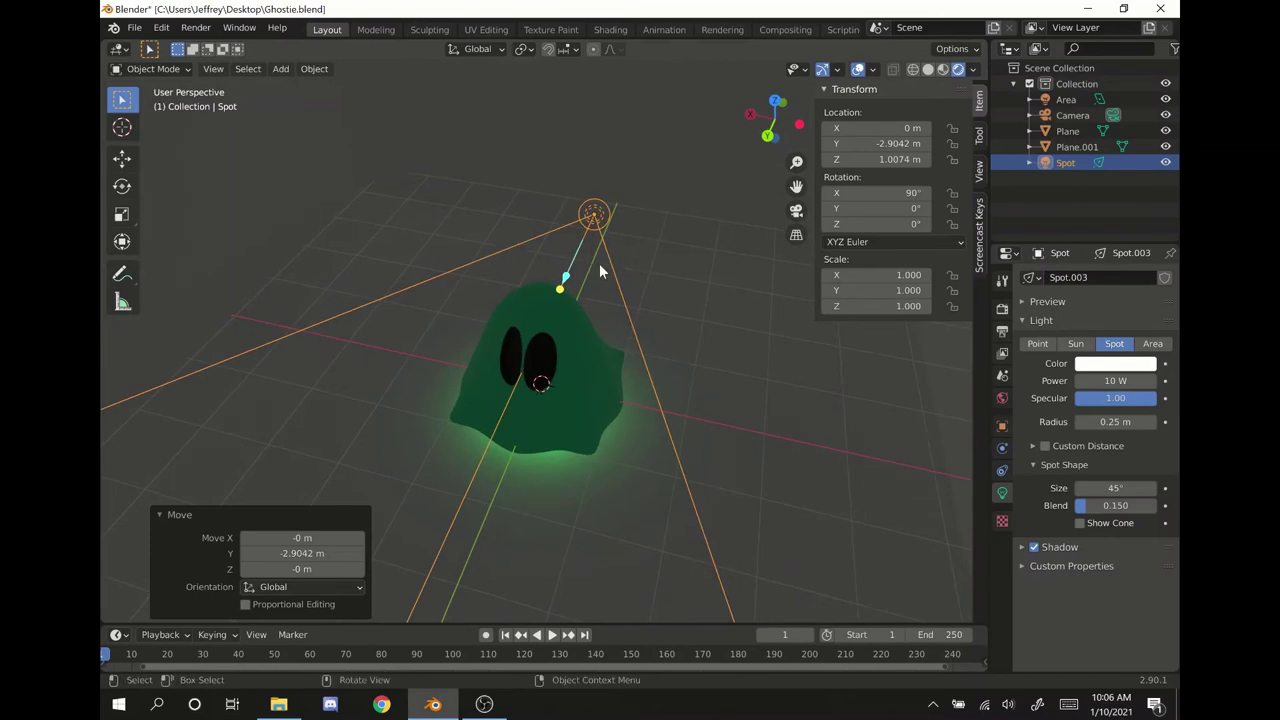
pyautogui.moveTo(596, 212); pyautogui.dragTo(593, 313, button='middle')
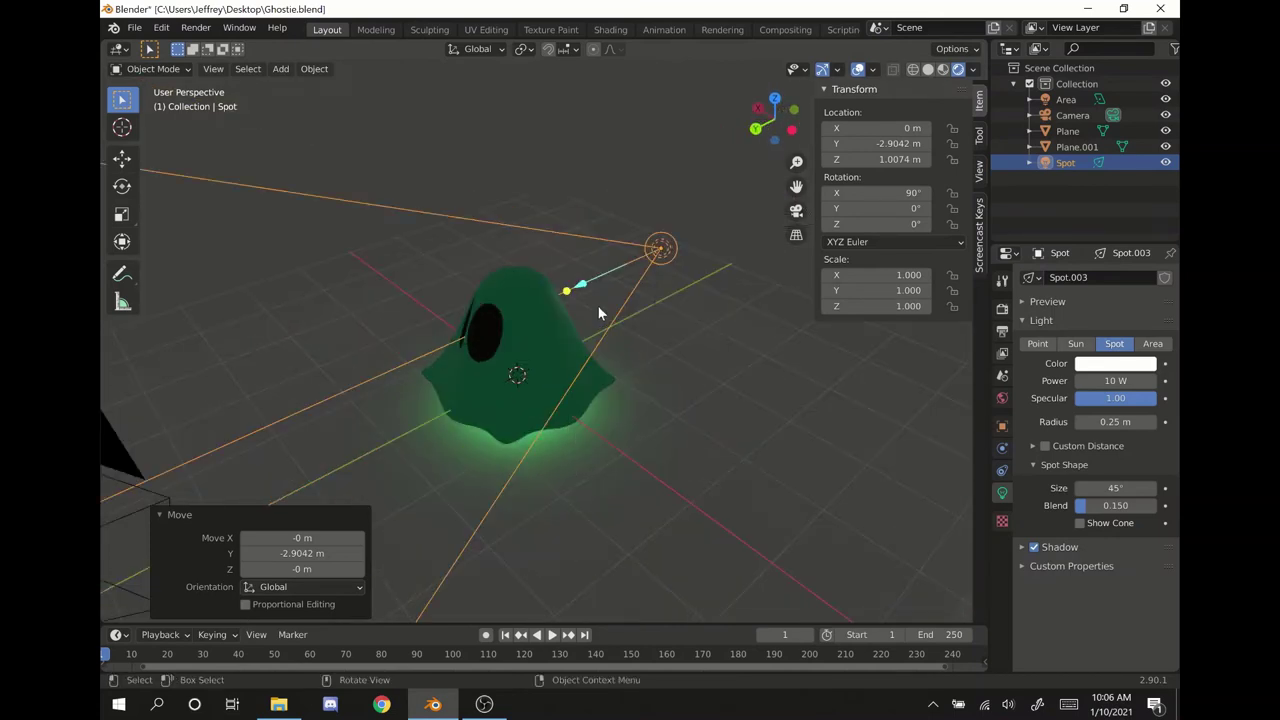
# - Set the spot light's Radius to 2 m and its Power to 200 W
pyautogui.click(1117, 381)
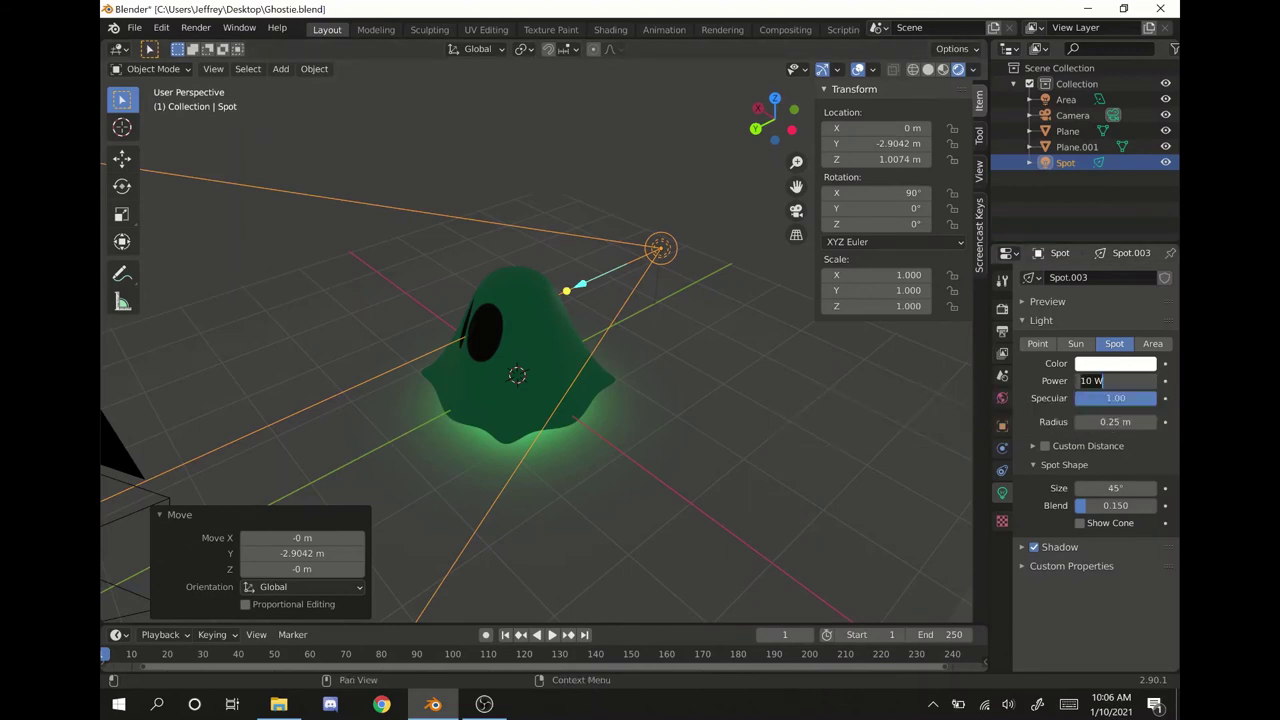
pyautogui.press('Return')
pyautogui.keyDown('alt'); pyautogui.moveTo(822, 347); pyautogui.dragTo(791, 300, button='middle'); pyautogui.keyUp('alt')
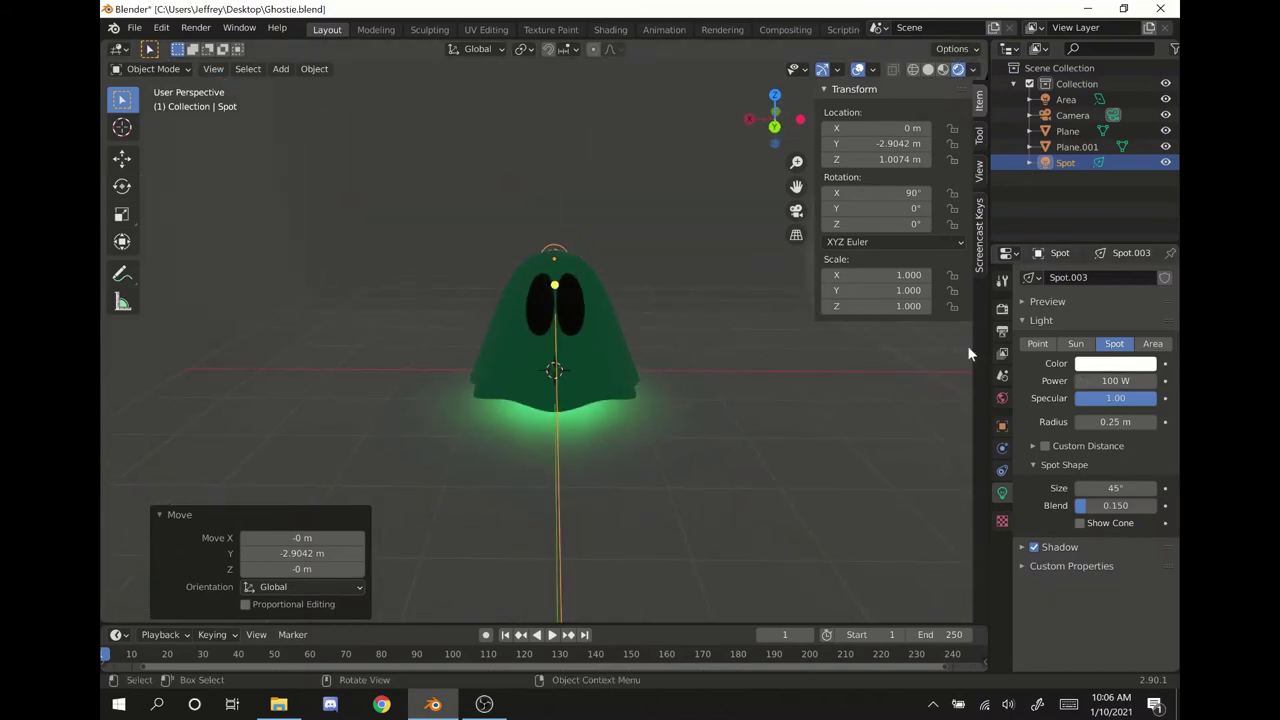
pyautogui.click(1113, 422)
pyautogui.write('2')
pyautogui.press('Return')
pyautogui.moveTo(935, 476)
pyautogui.keyDown('alt'); pyautogui.mouseDown(button='middle')
pyautogui.moveTo(884, 468)
pyautogui.moveTo(896, 482)
pyautogui.moveTo(940, 475)
pyautogui.mouseUp(button='middle'); pyautogui.keyUp('alt')
pyautogui.click(1115, 381)
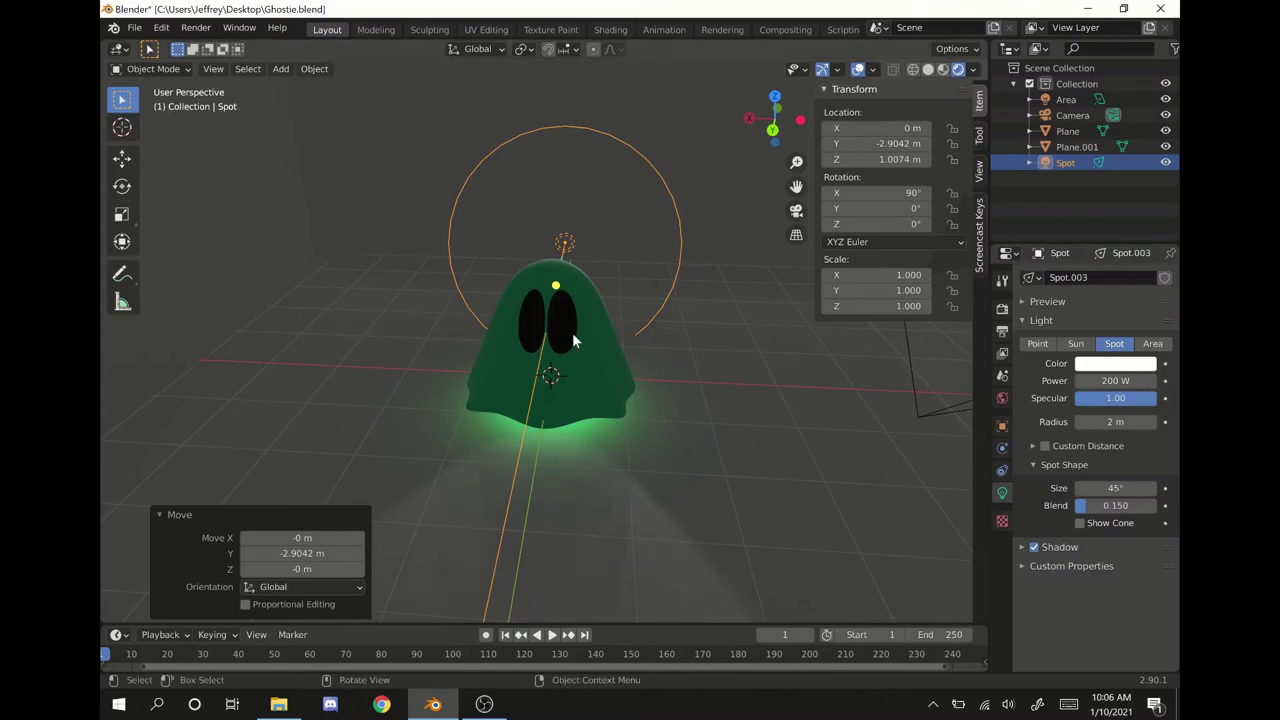
# - Colour the spot light vivid purple (H 0.772, S 1.0, V 1.0)
pyautogui.keyDown('alt'); pyautogui.moveTo(583, 337); pyautogui.dragTo(583, 316, button='middle'); pyautogui.keyUp('alt')
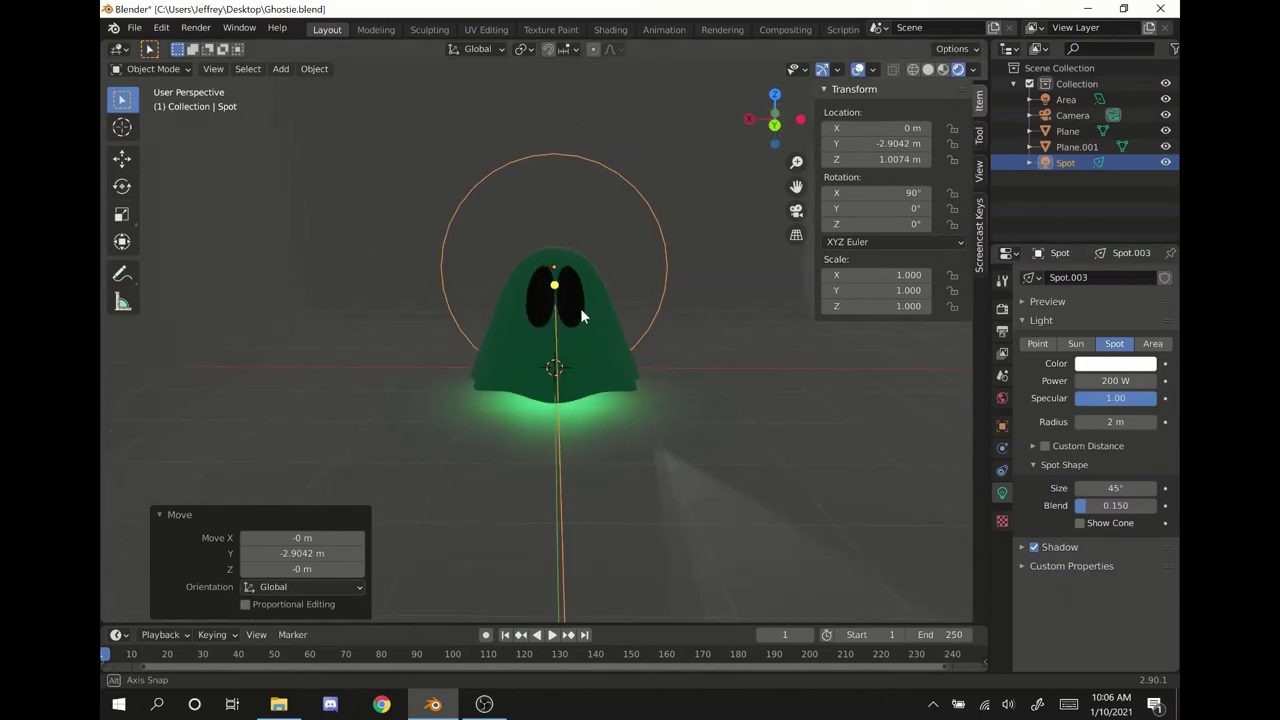
pyautogui.moveTo(900, 380)
pyautogui.mouseDown(button='middle')
pyautogui.moveTo(766, 386)
pyautogui.moveTo(880, 378)
pyautogui.mouseUp(button='middle')
pyautogui.click(1134, 366)
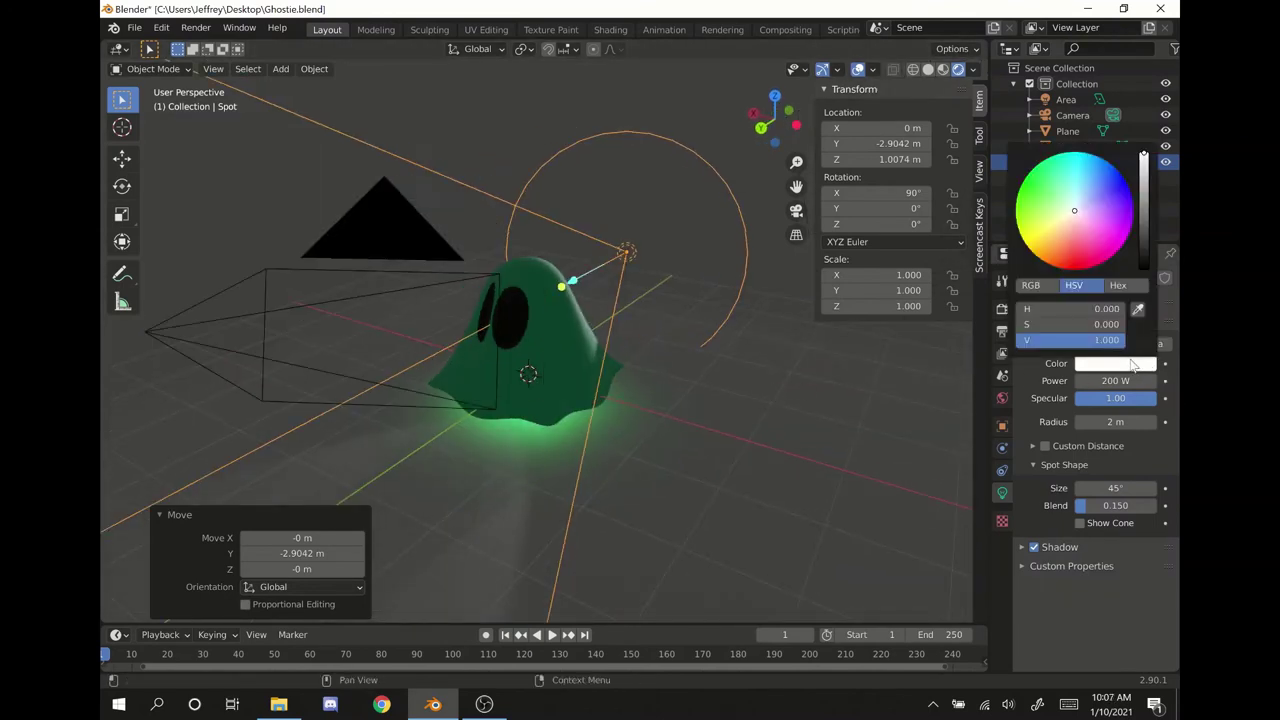
pyautogui.moveTo(1105, 216); pyautogui.dragTo(1126, 212)
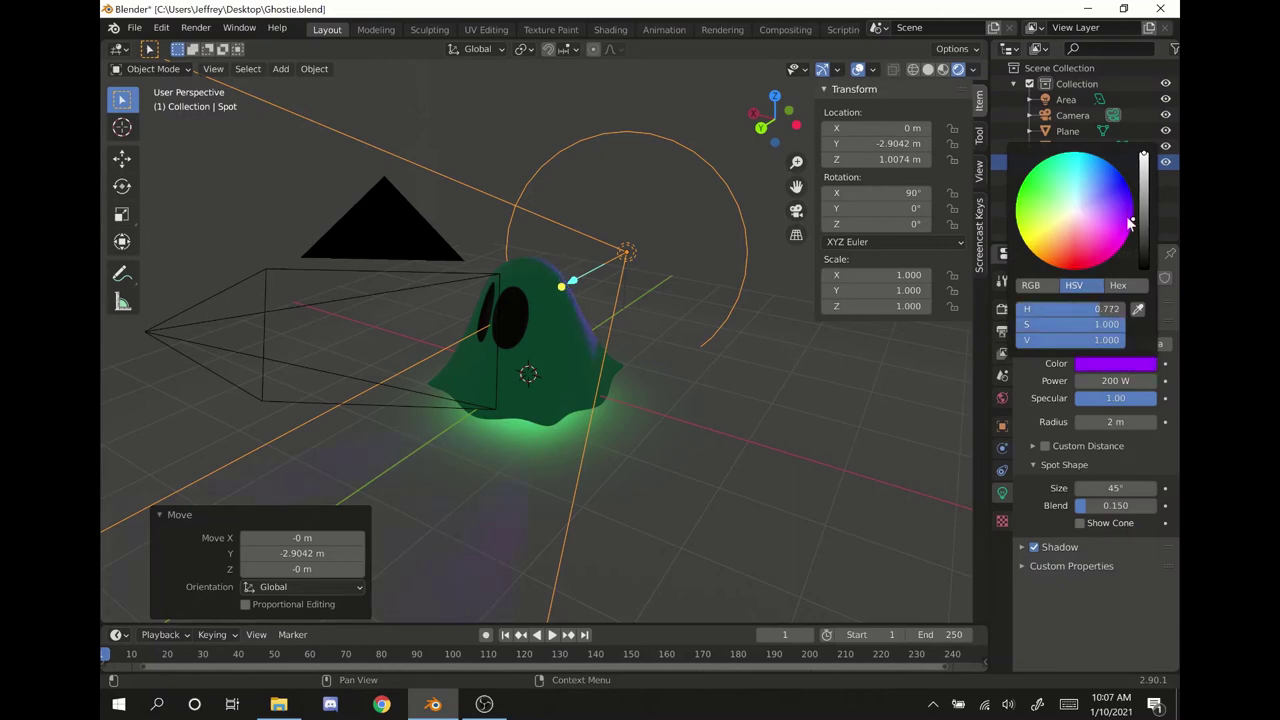
pyautogui.moveTo(758, 497); pyautogui.dragTo(749, 392, button='middle')
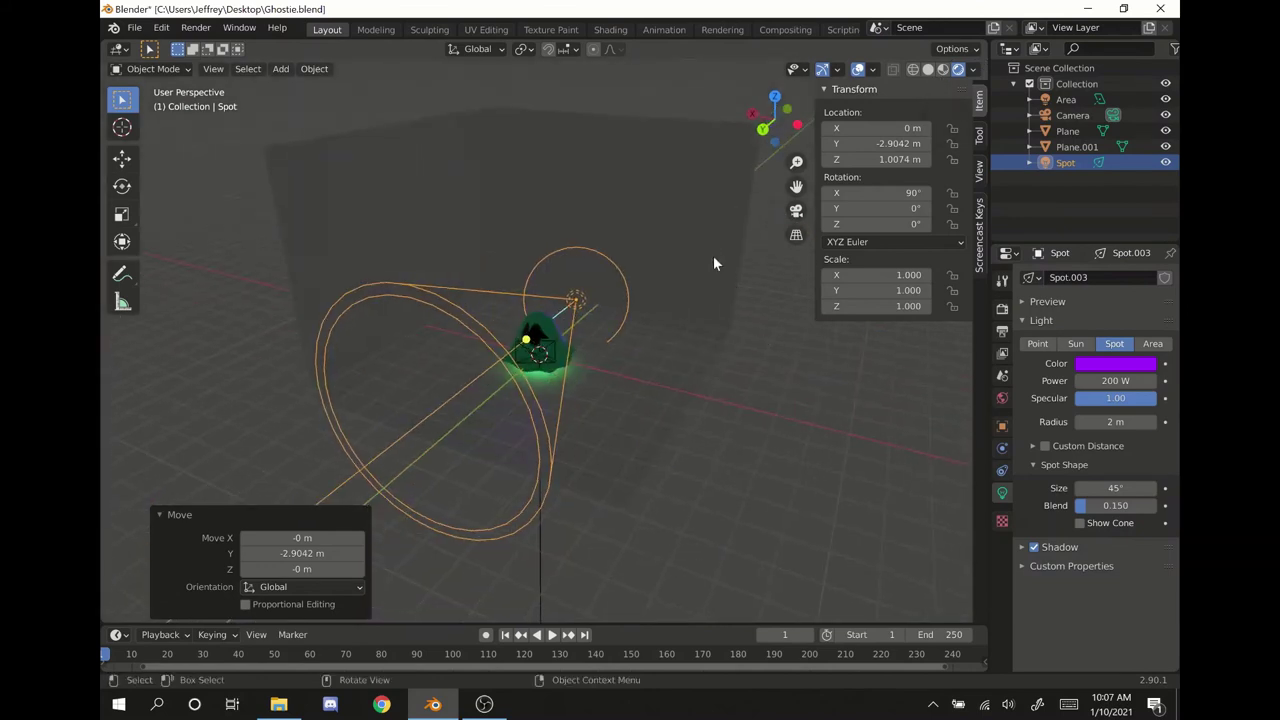
# - Give Plane.001 new Material.012 with a deep purple base colour (H 0.764, S 1.0, V 0.906)
pyautogui.click(719, 268)
pyautogui.click(1003, 560)
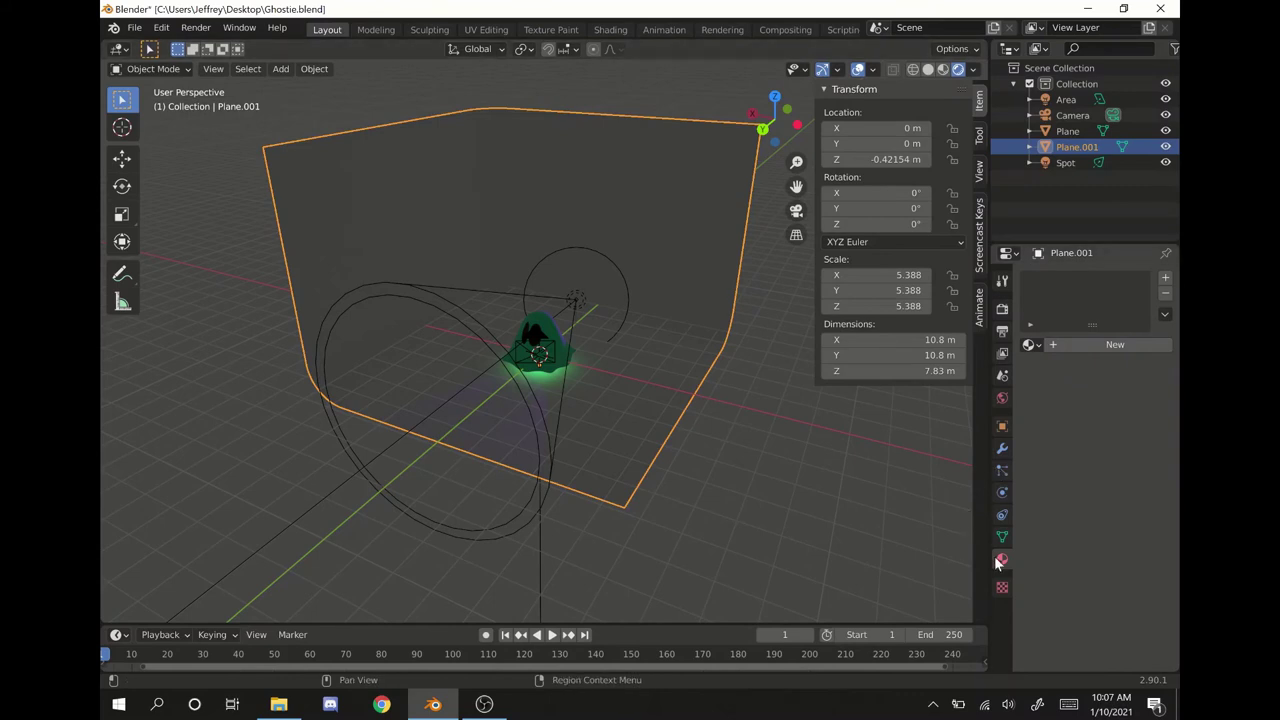
pyautogui.click(1115, 344)
pyautogui.click(1113, 510)
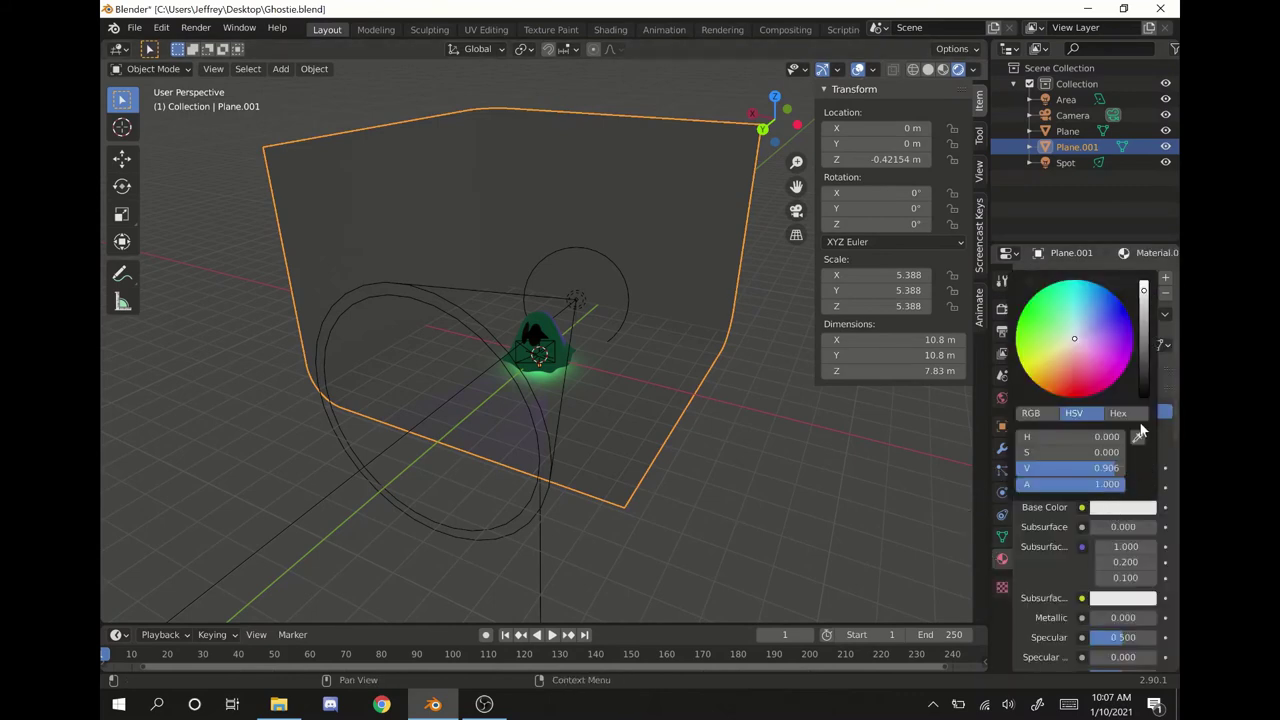
pyautogui.click(1132, 343)
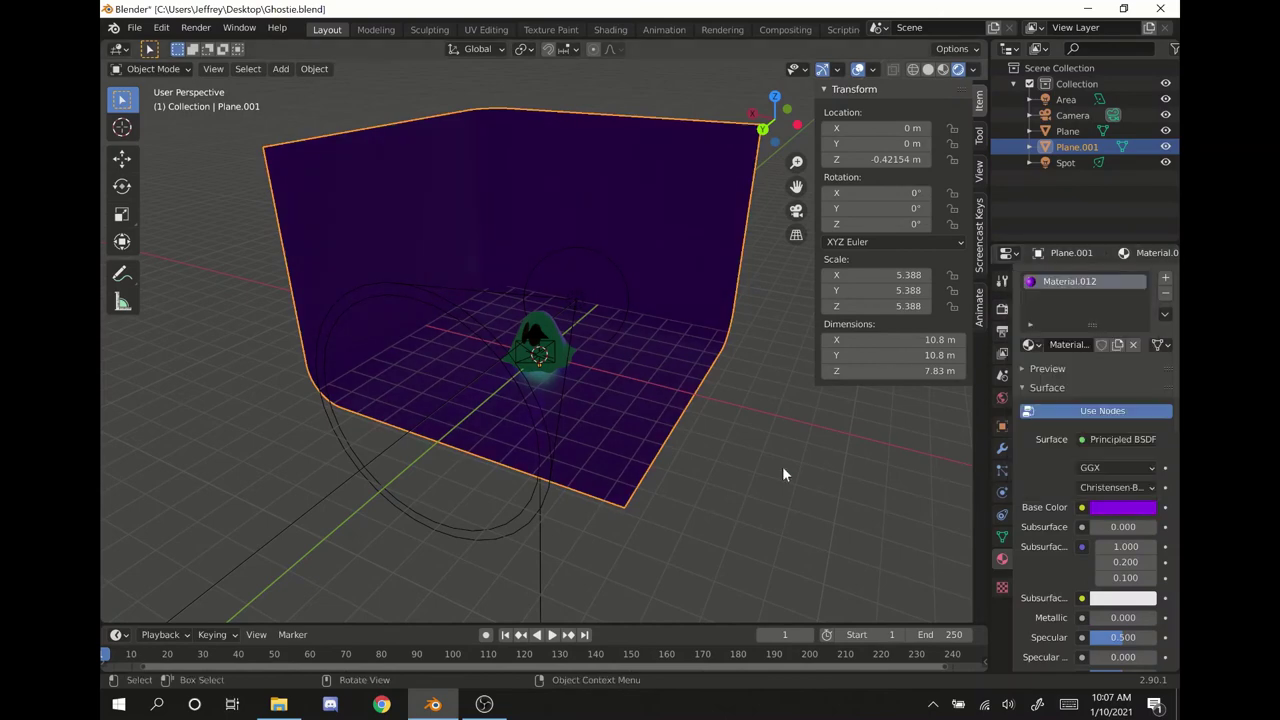
pyautogui.click(687, 507)
pyautogui.scroll(4, 666, 453)
pyautogui.moveTo(666, 453); pyautogui.dragTo(645, 268, button='middle')
# - Keep the spot light's Y rotation at 0° and move it back to Y -4.7062 m
pyautogui.click(655, 280)
pyautogui.moveTo(651, 374); pyautogui.dragTo(607, 370, button='middle')
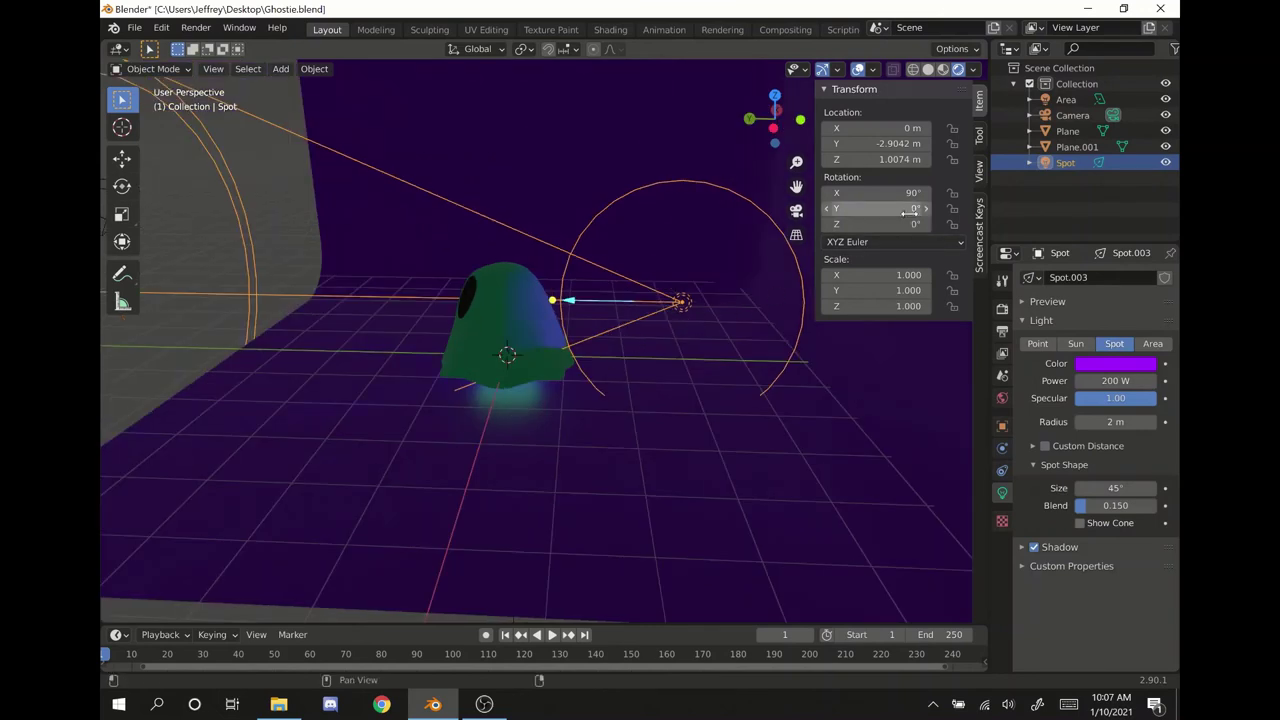
pyautogui.doubleClick(878, 208)
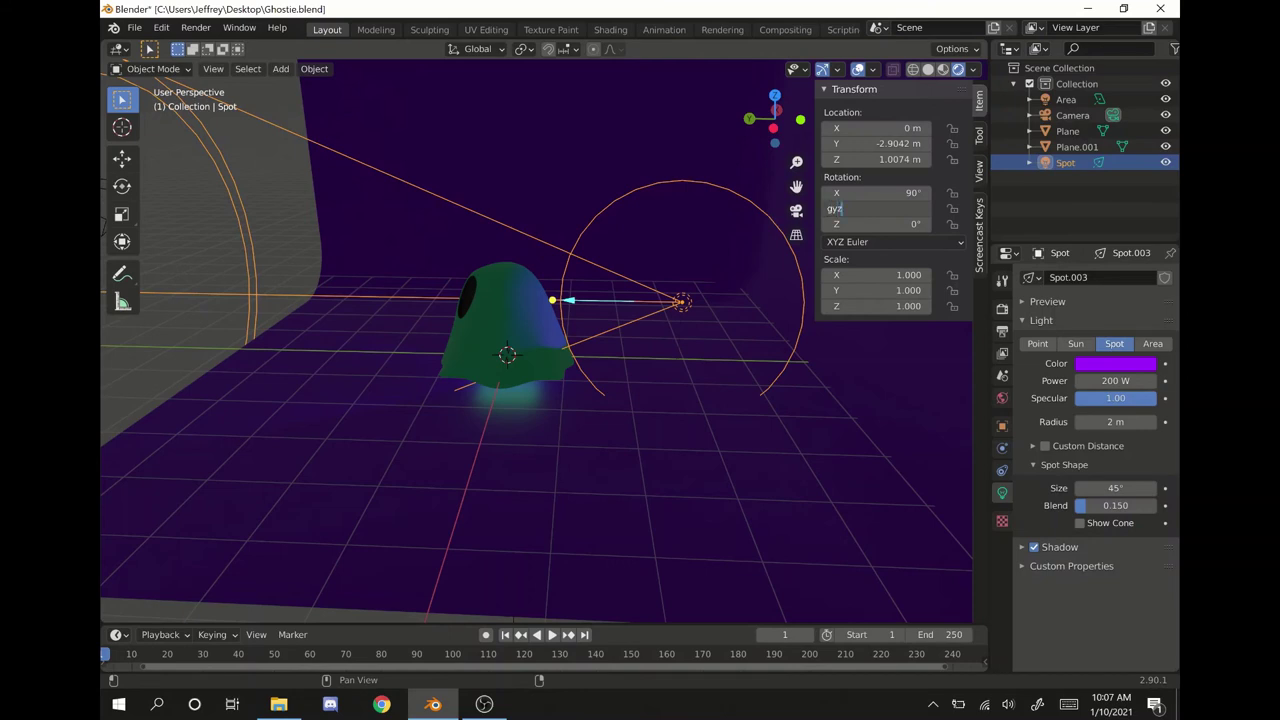
pyautogui.press('Return')
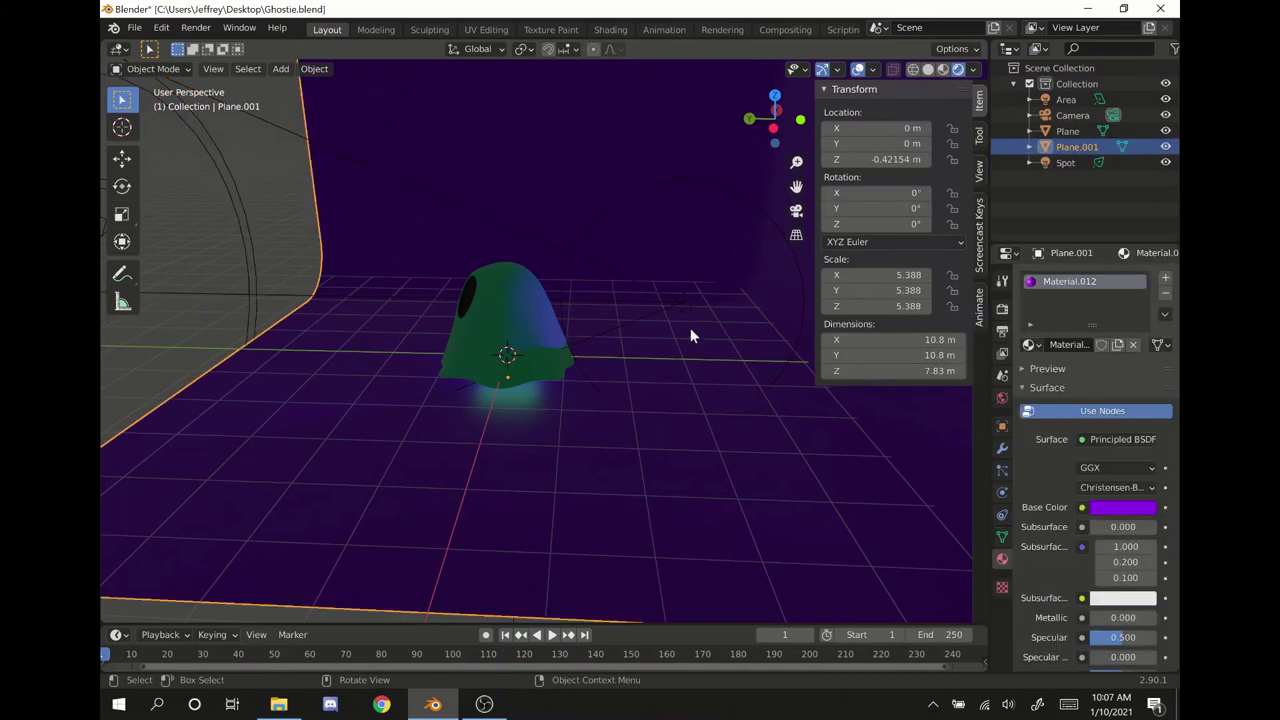
pyautogui.press('g')
pyautogui.press('z')
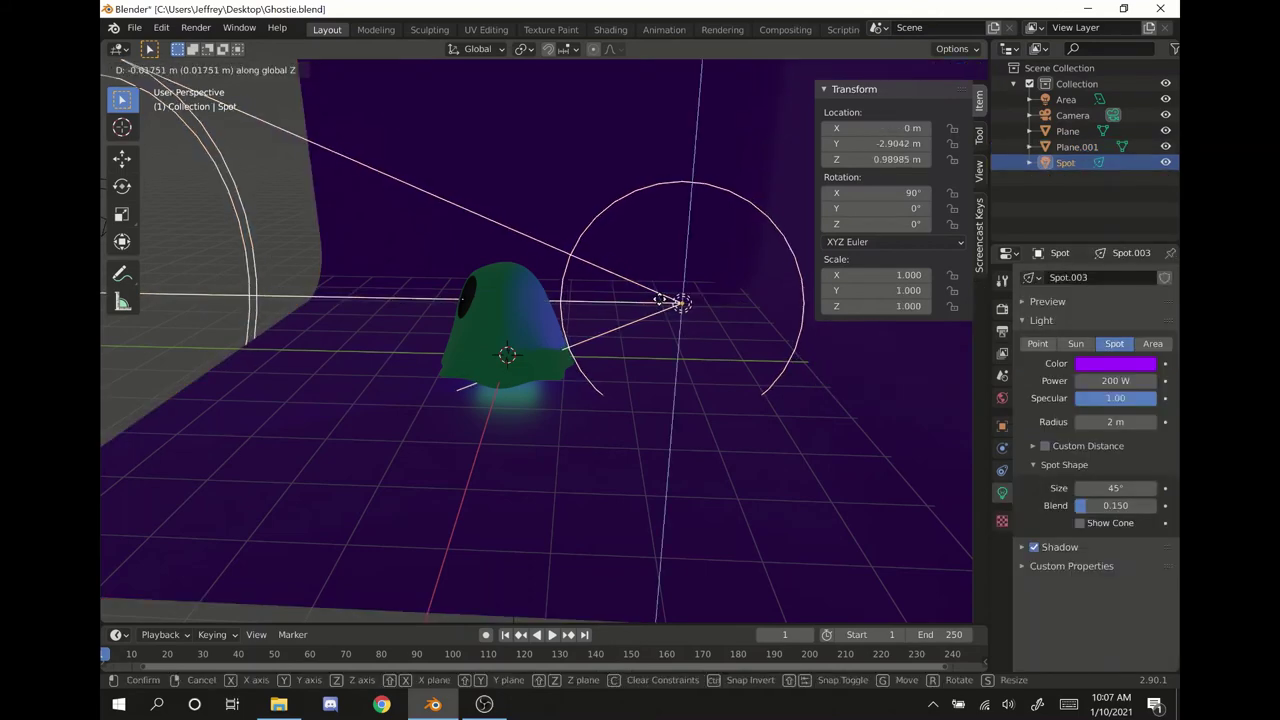
pyautogui.press('y')
pyautogui.click(767, 318)
# - Deselect the light and orbit to inspect the ghost against the purple backdrop wall
pyautogui.moveTo(620, 480); pyautogui.dragTo(588, 447, button='middle')
pyautogui.click(828, 466)
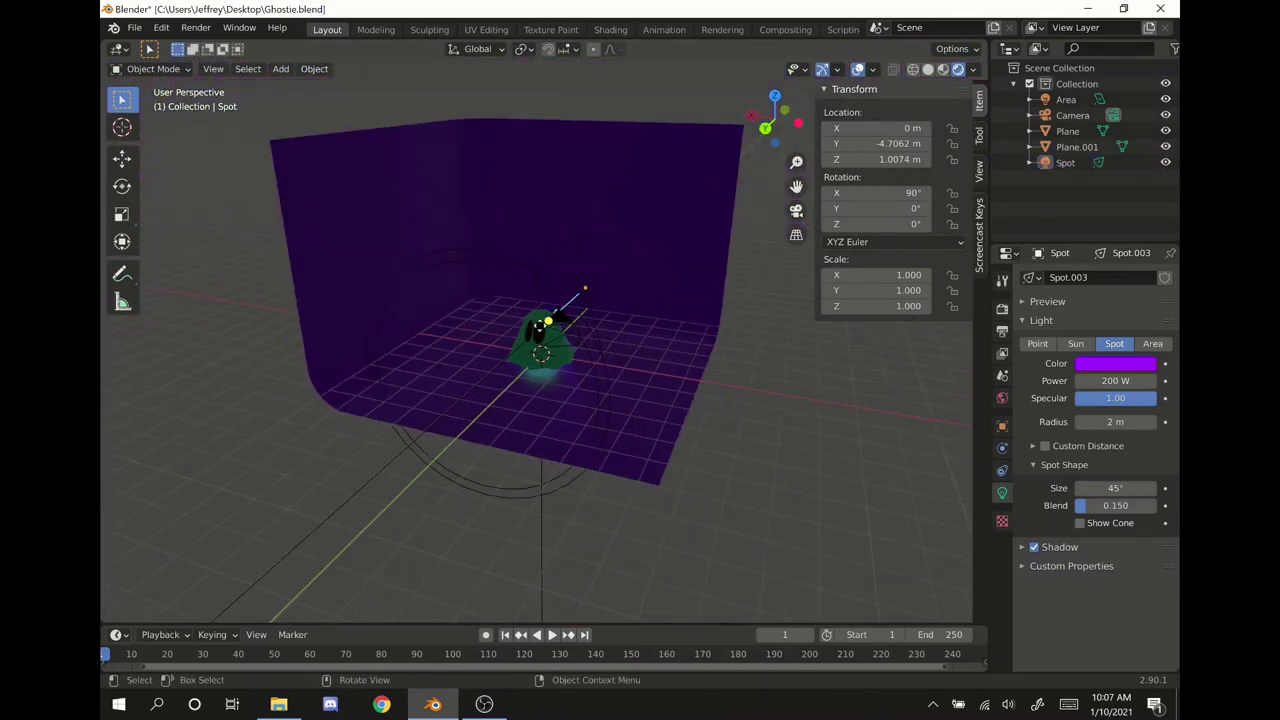
pyautogui.scroll(6, 533, 367)
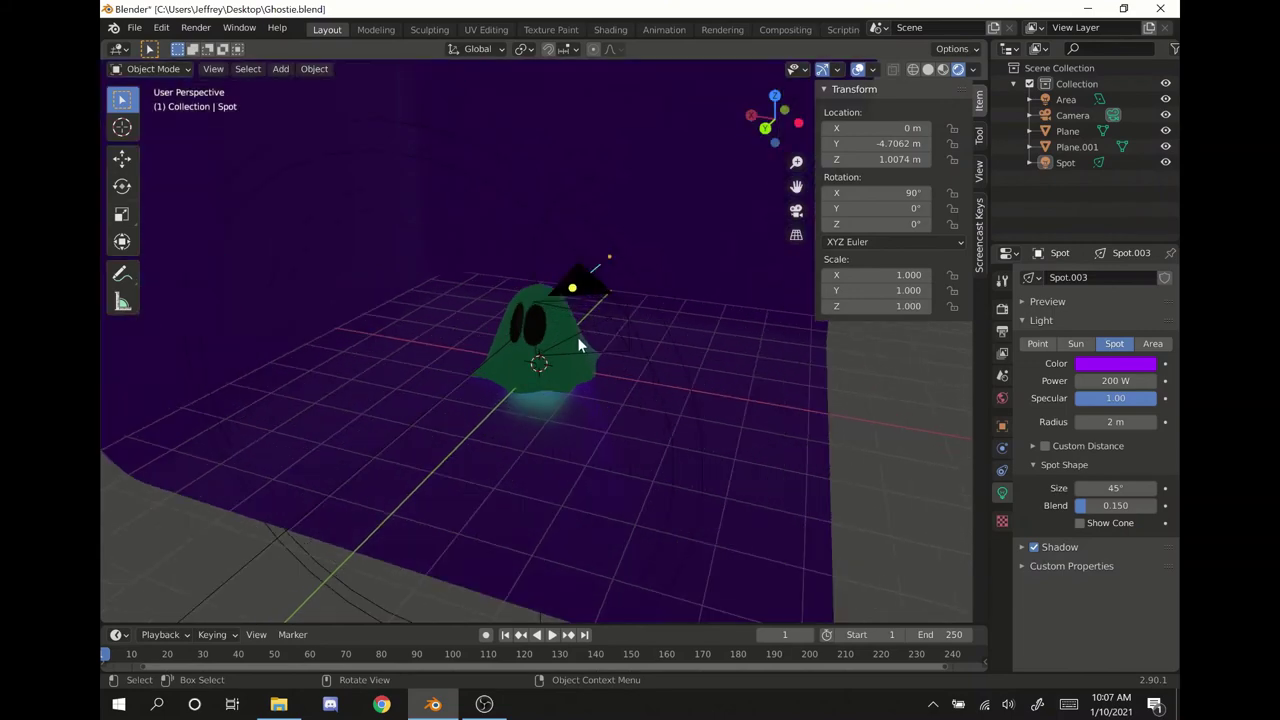
pyautogui.moveTo(521, 388); pyautogui.dragTo(554, 393, button='middle')
pyautogui.scroll(-3, 528, 462)
pyautogui.moveTo(528, 462); pyautogui.dragTo(614, 449, button='middle')
# - Add a second spot light and rotate it -90° on X
pyautogui.hotkey('shift', 'a')
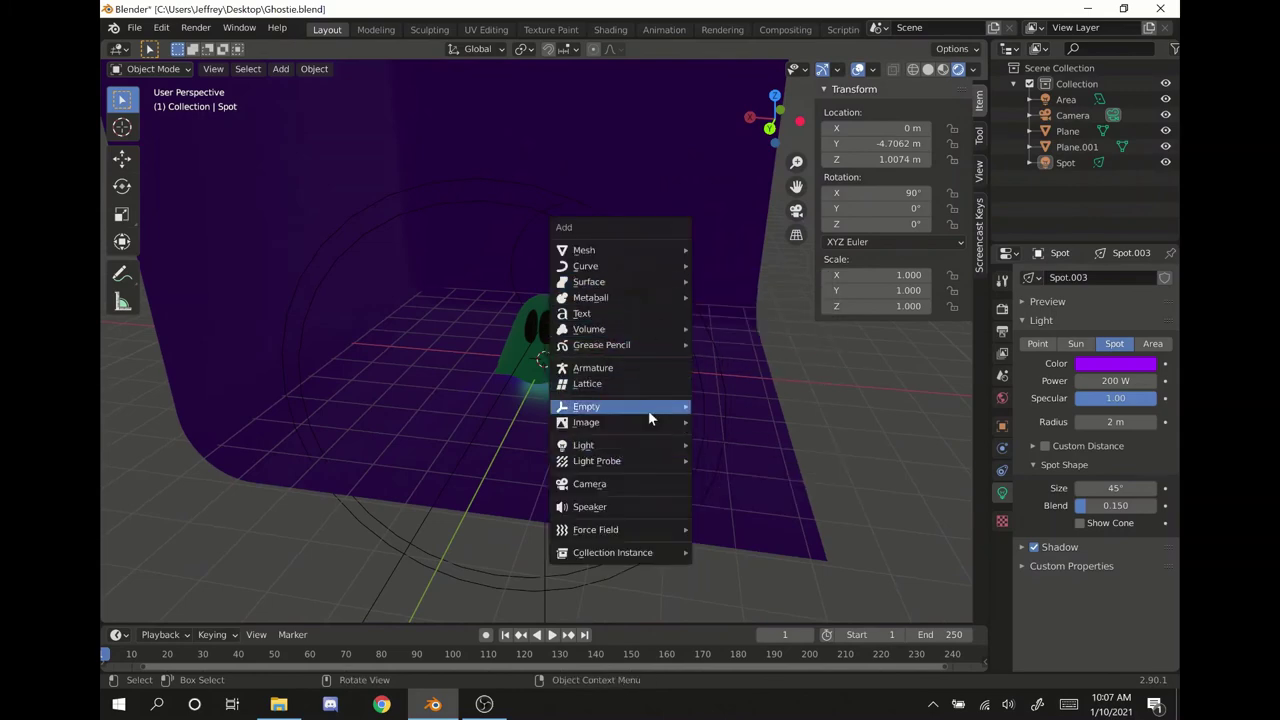
pyautogui.moveTo(667, 444)
pyautogui.click(740, 481)
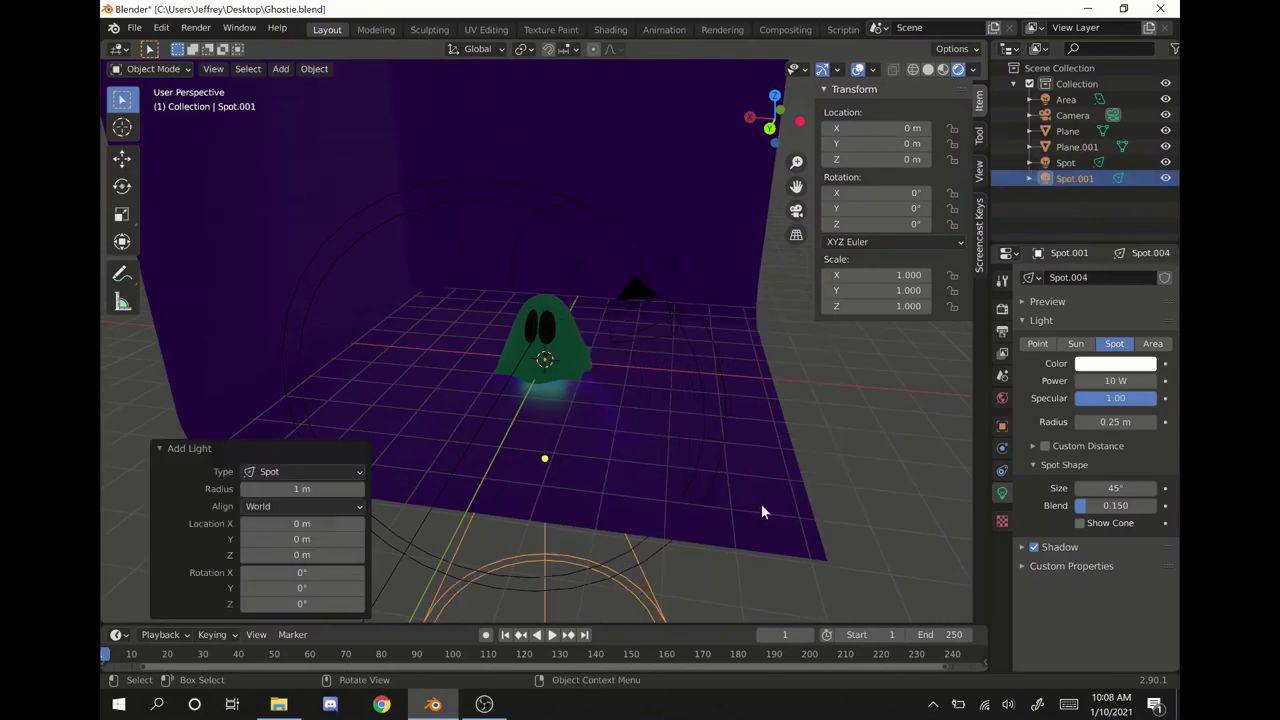
pyautogui.moveTo(761, 503); pyautogui.dragTo(700, 444, button='middle')
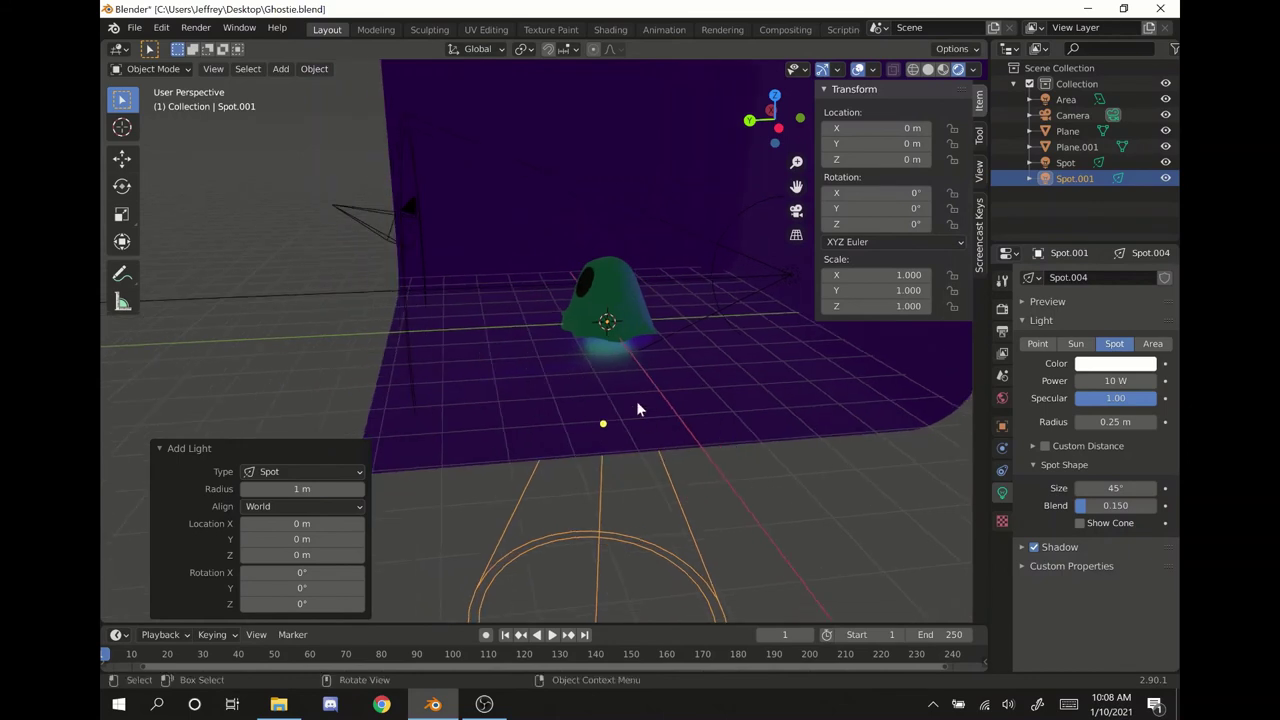
pyautogui.click(875, 193)
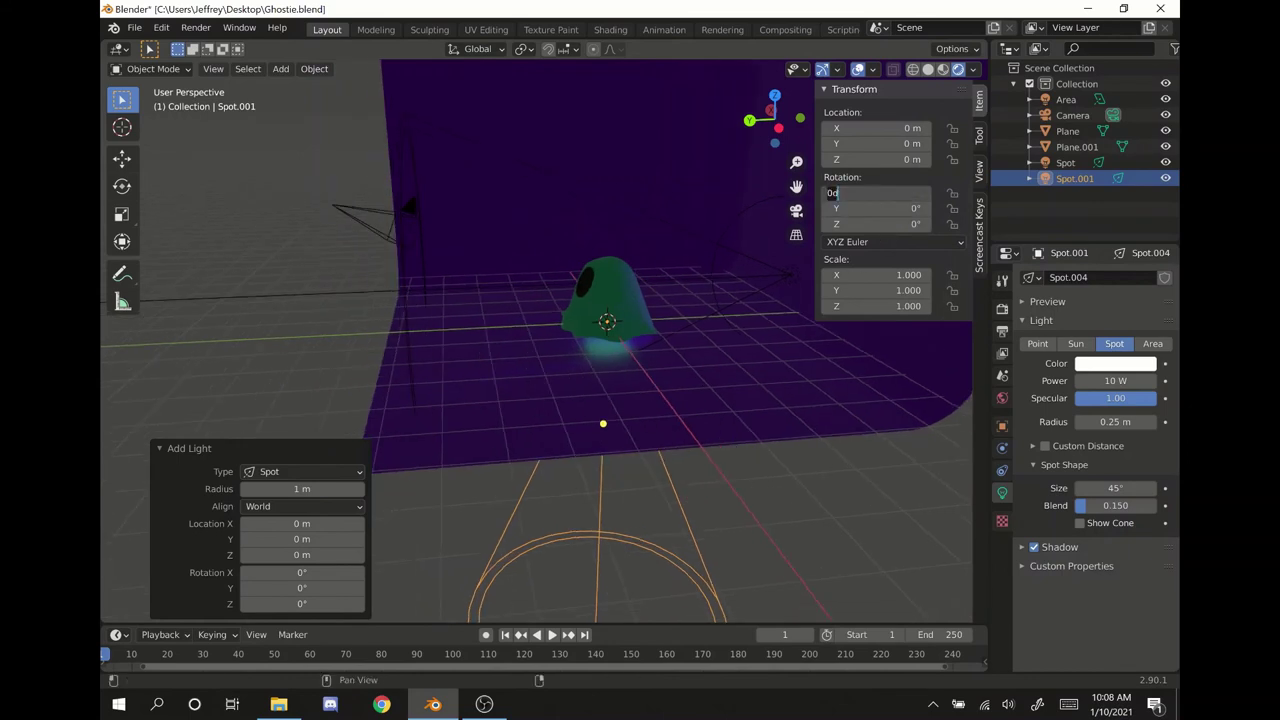
pyautogui.write('-90')
pyautogui.press('Return')
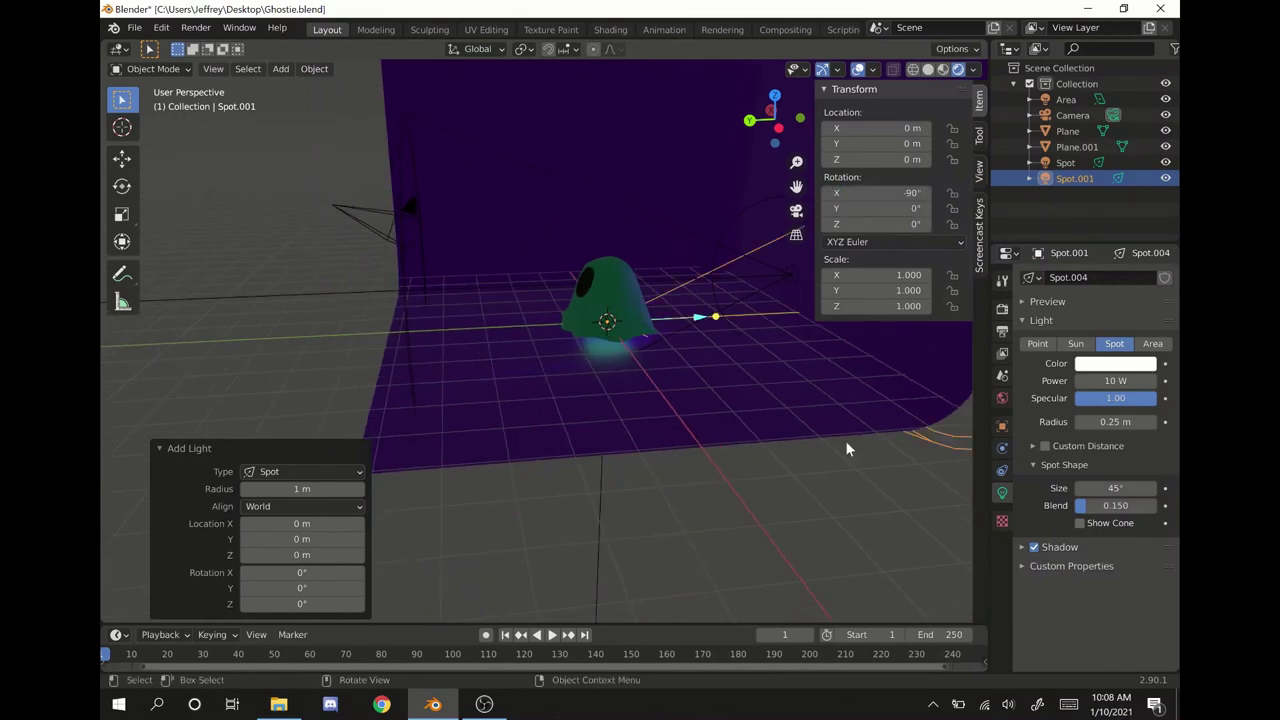
# - Move the new spot light along Y, then raise it to about 0.85 m
pyautogui.press('g')
pyautogui.press('y')
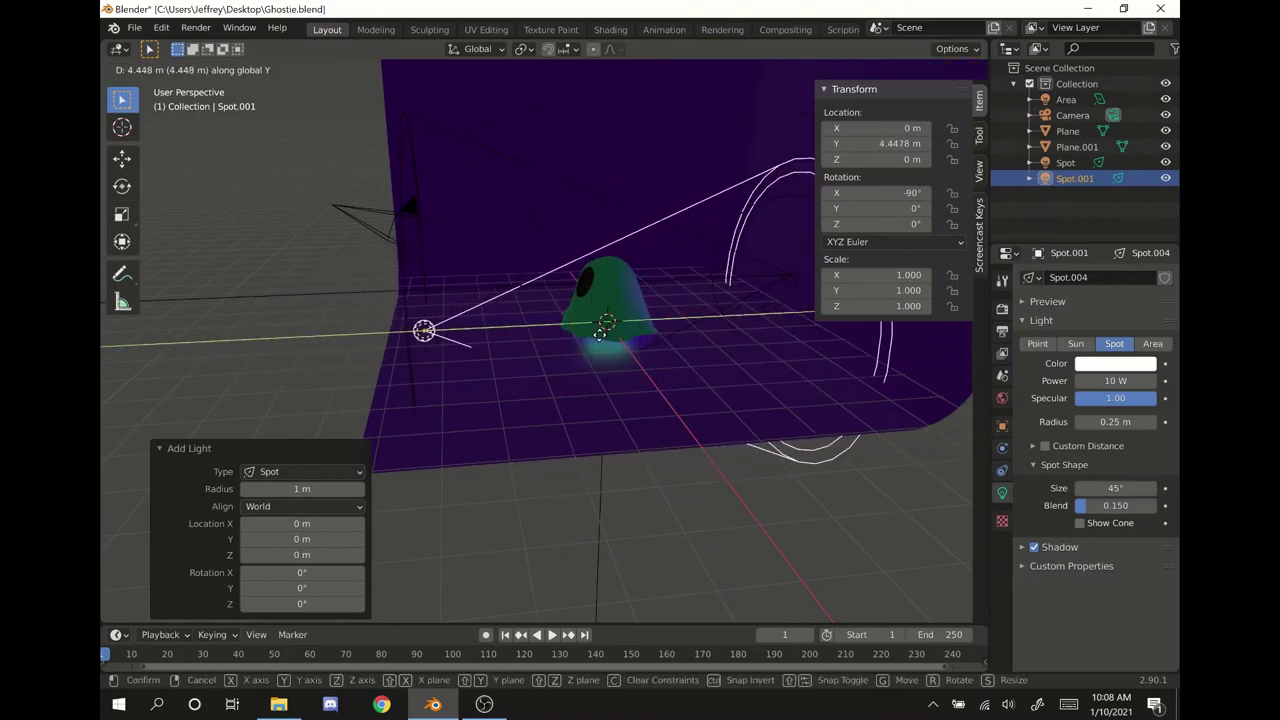
pyautogui.click(496, 350)
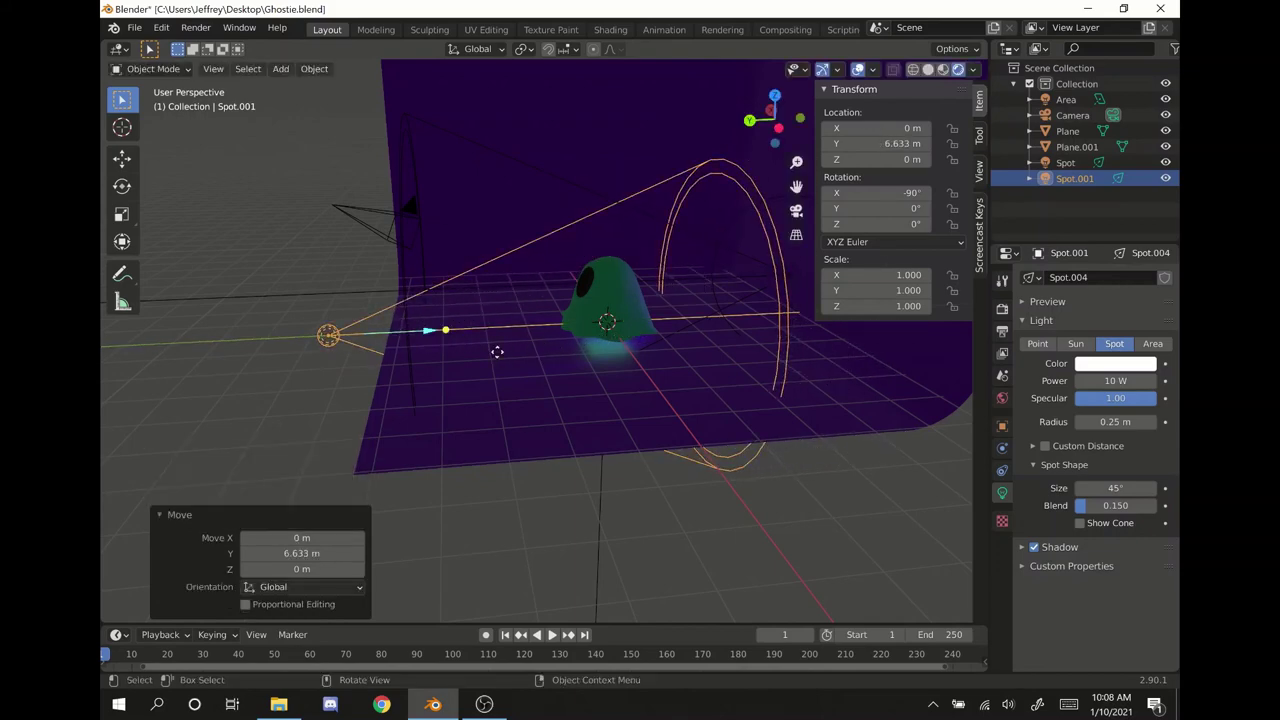
pyautogui.press('g')
pyautogui.press('z')
pyautogui.click(497, 322)
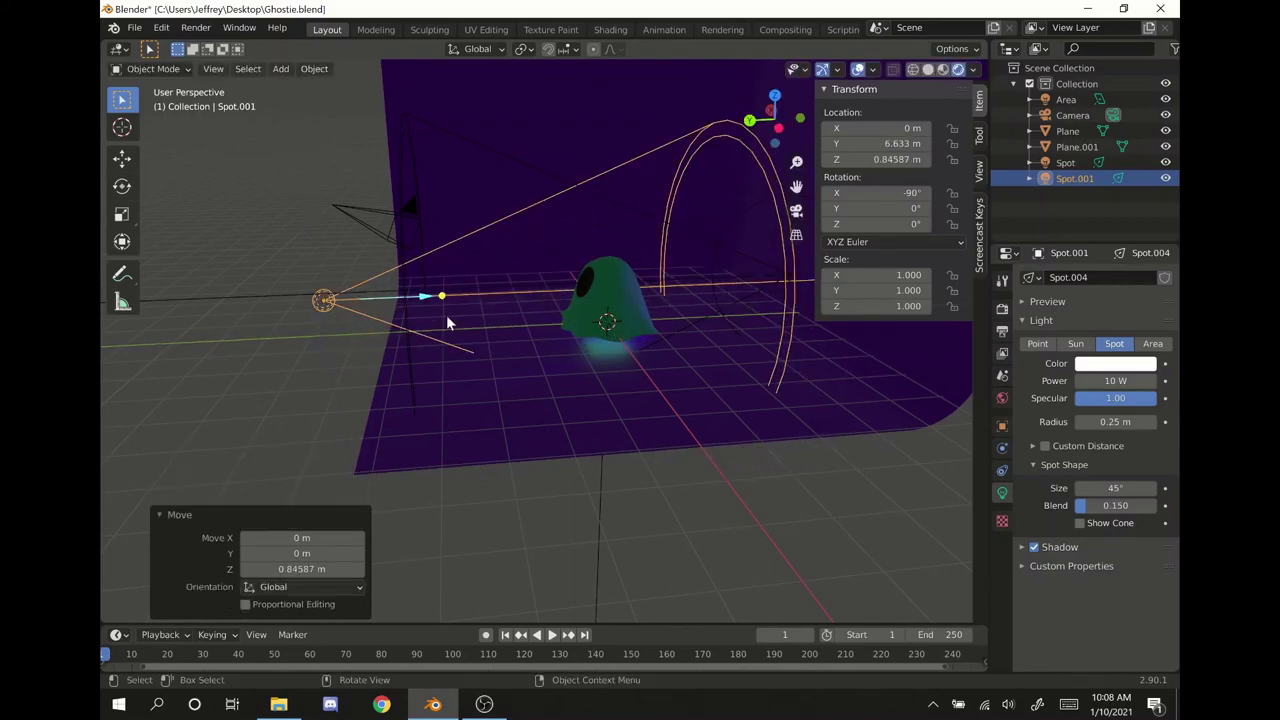
pyautogui.moveTo(497, 322); pyautogui.dragTo(848, 365, button='middle')
# - Set Spot.001's power to 400 W and begin repositioning it along Y
pyautogui.click(1115, 380)
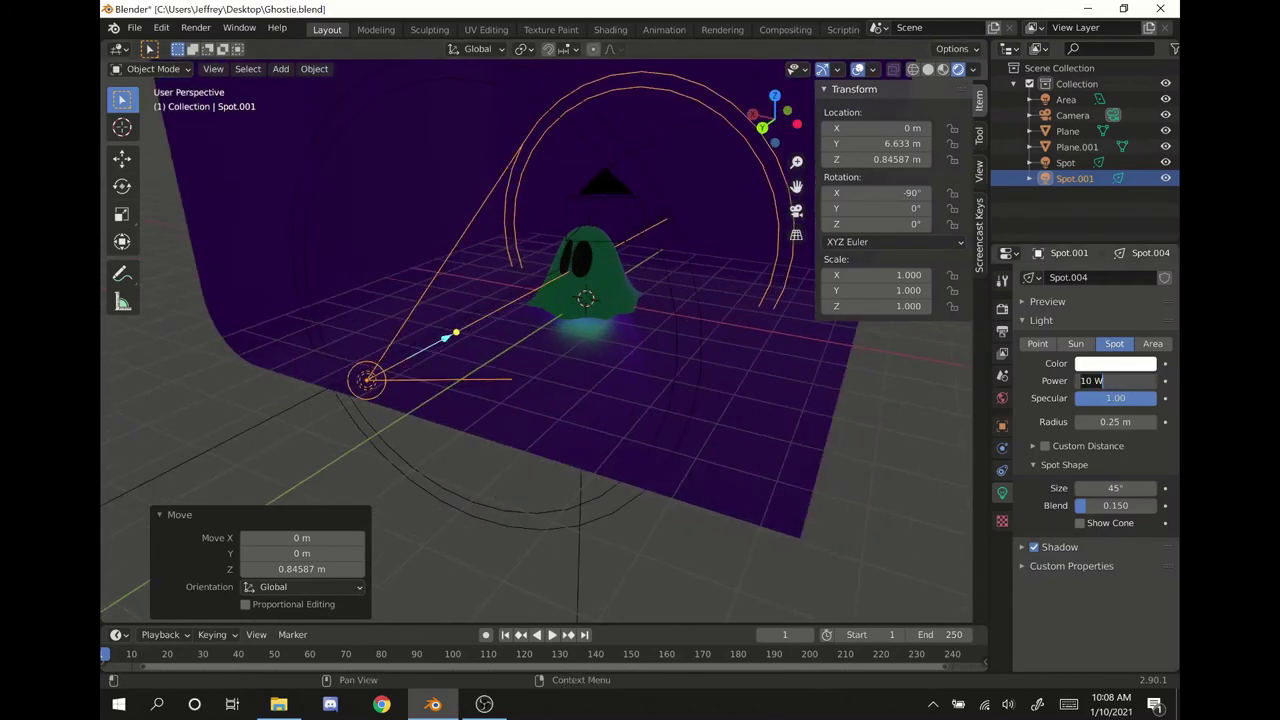
pyautogui.write('400')
pyautogui.press('Return')
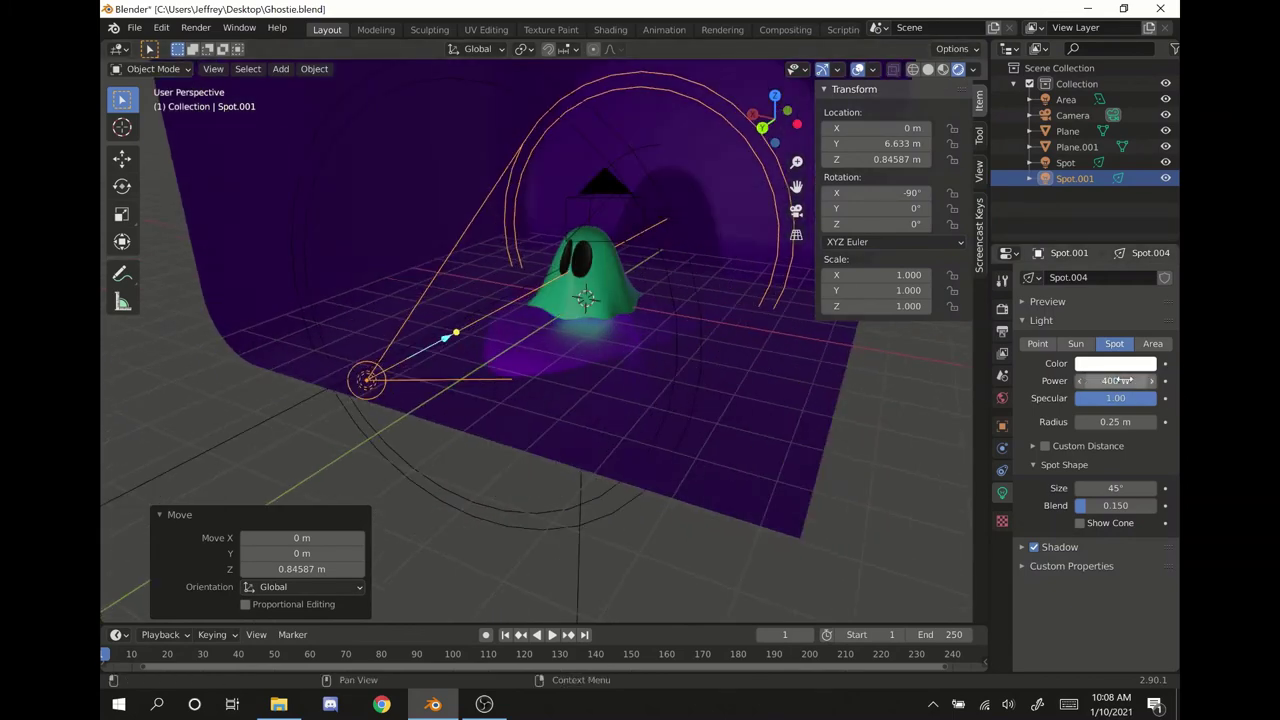
pyautogui.moveTo(717, 420); pyautogui.dragTo(630, 486, button='middle')
pyautogui.press('g')
pyautogui.press('z')
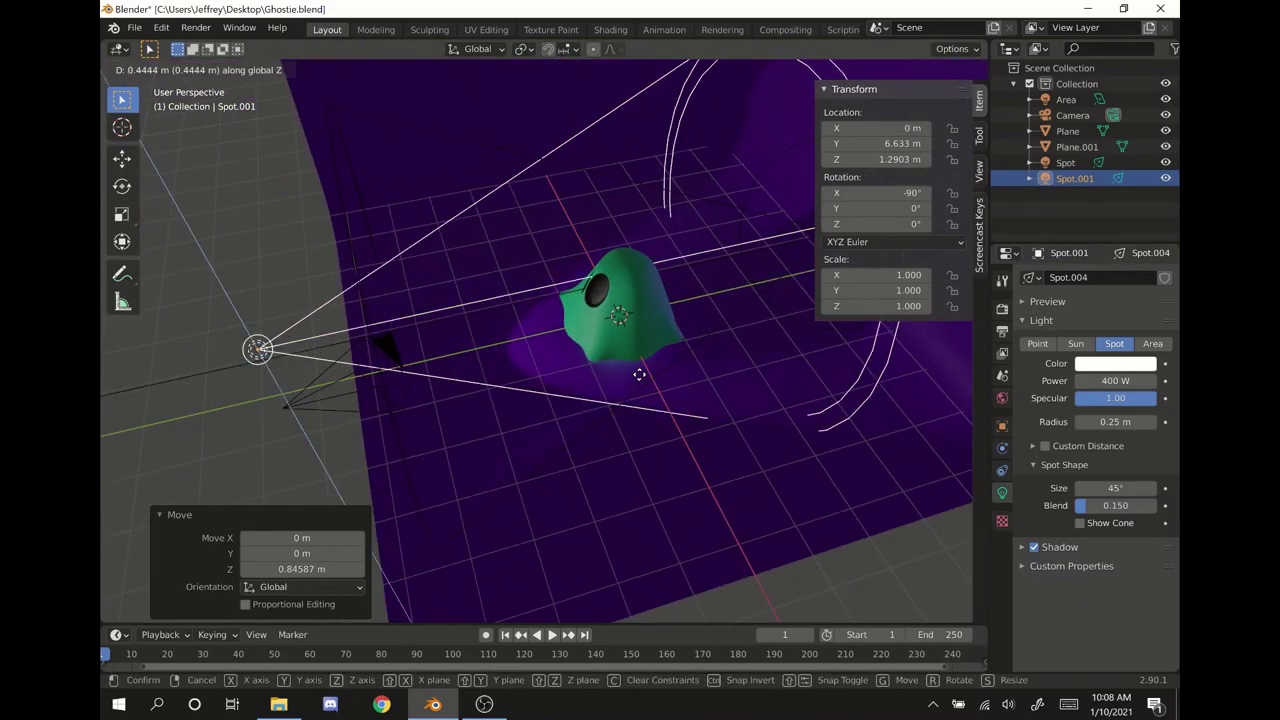
pyautogui.press('y')
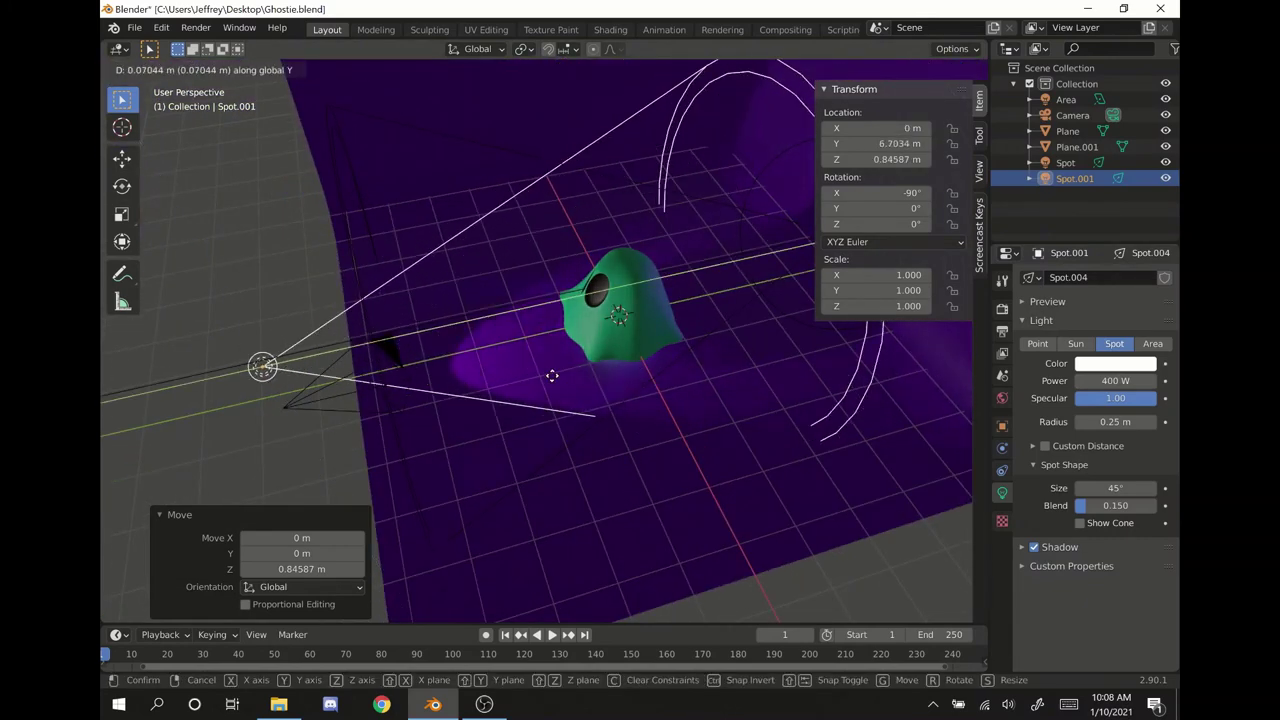
# - Drop Spot.001 at its new Y position and tint it green
pyautogui.click(750, 352)
pyautogui.moveTo(734, 391); pyautogui.dragTo(669, 417, button='middle')
pyautogui.scroll(3, 738, 362)
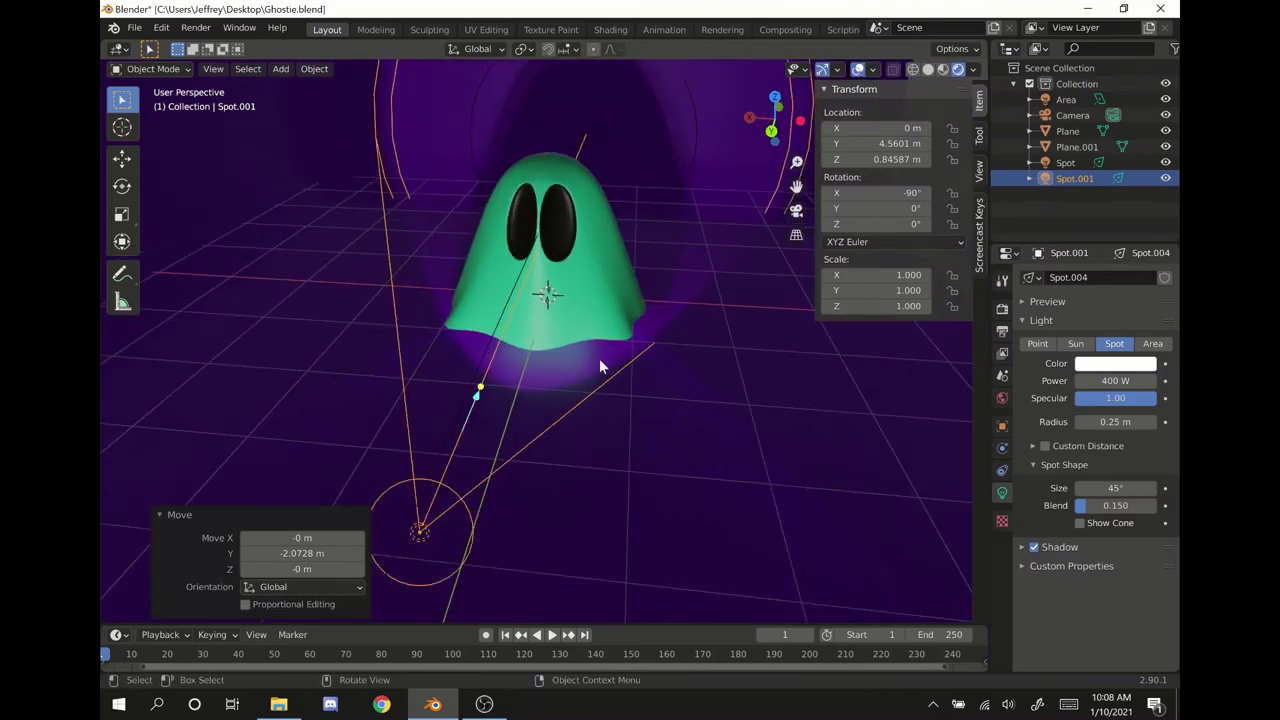
pyautogui.click(1134, 365)
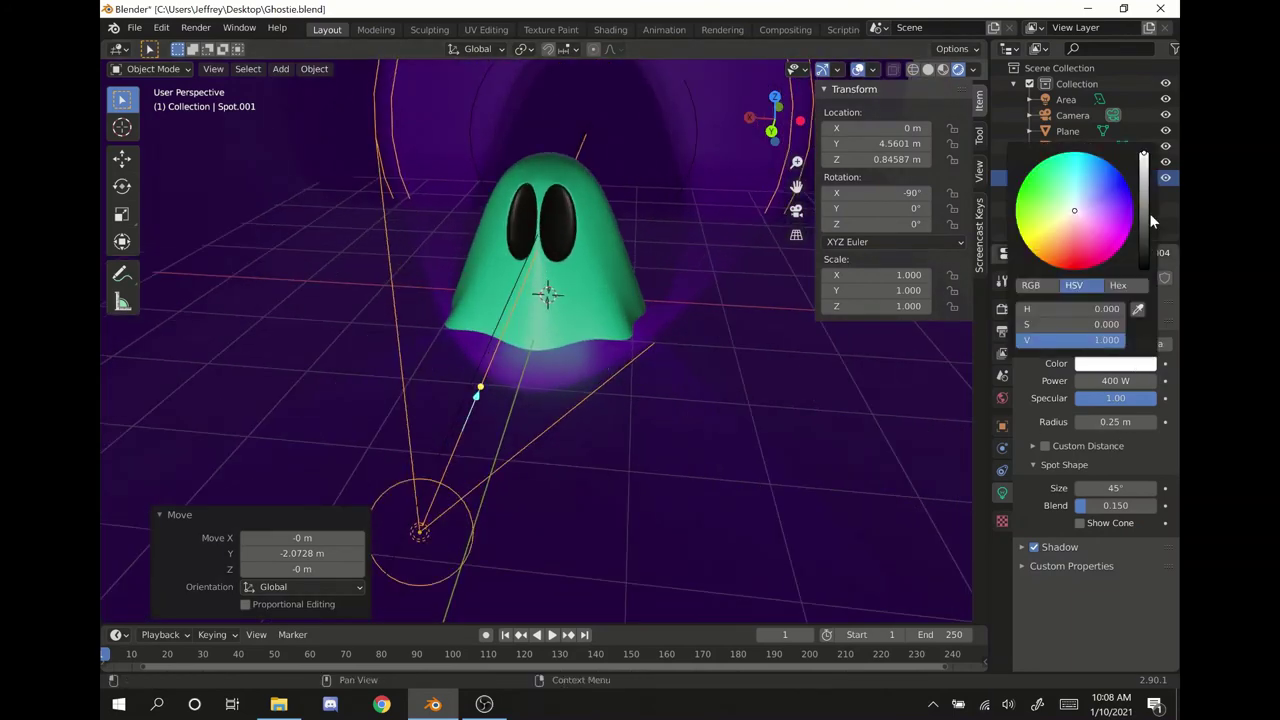
pyautogui.moveTo(1120, 229)
pyautogui.mouseDown()
pyautogui.moveTo(1120, 240)
pyautogui.moveTo(1128, 215)
pyautogui.moveTo(1085, 262)
pyautogui.moveTo(1041, 260)
pyautogui.moveTo(1043, 226)
pyautogui.moveTo(1016, 214)
pyautogui.moveTo(1025, 187)
pyautogui.moveTo(1043, 182)
pyautogui.mouseUp()
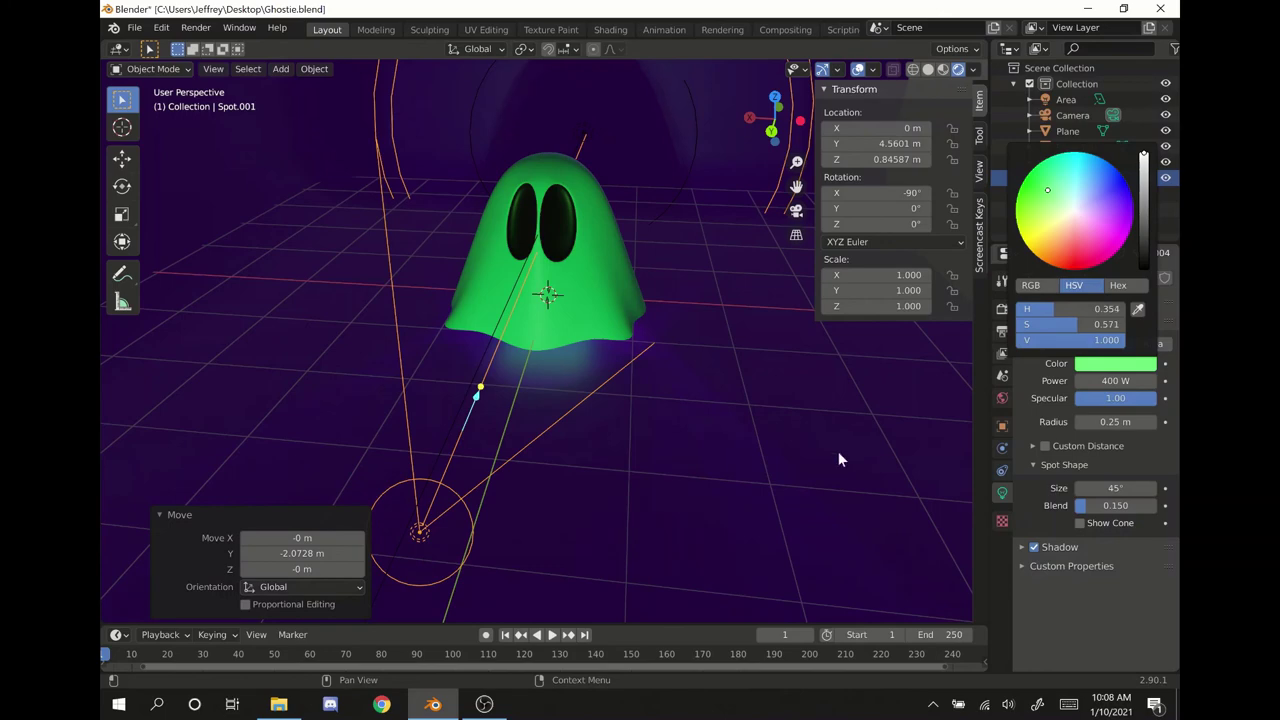
# - Slide Spot.001 closer to the ghost, to Y 4.2578 m
pyautogui.moveTo(820, 488); pyautogui.dragTo(686, 431, button='middle')
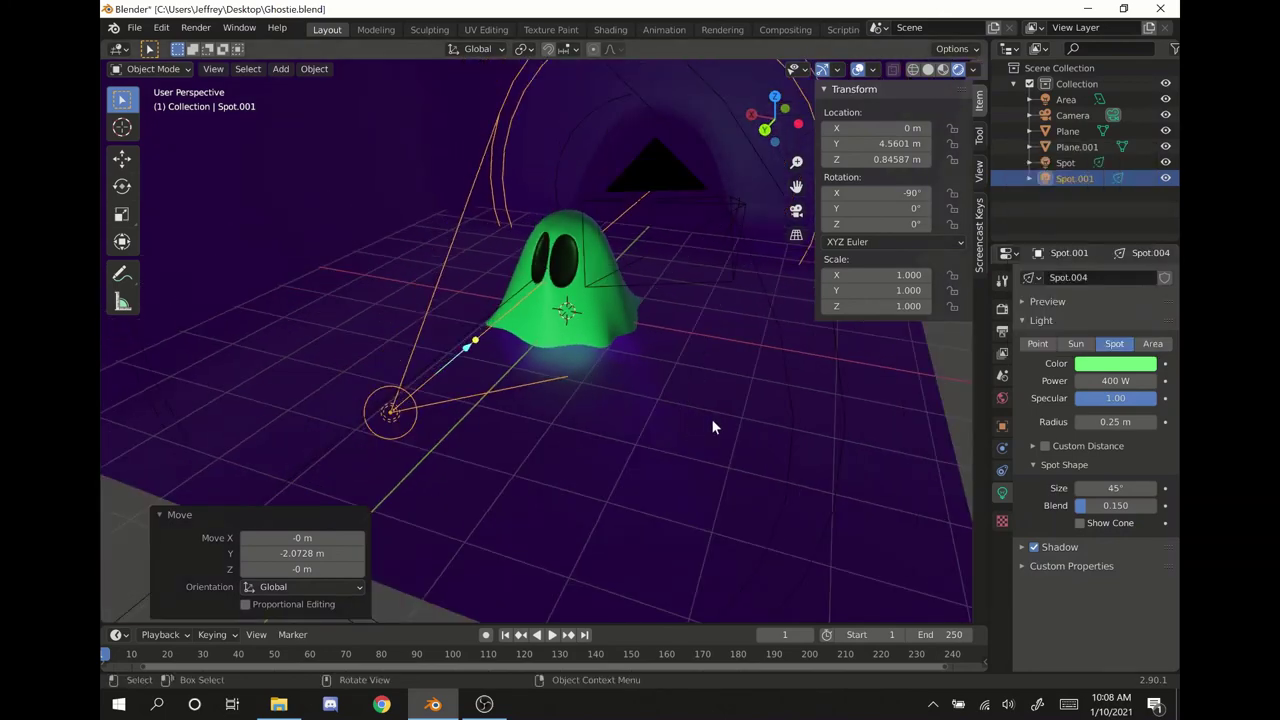
pyautogui.press('g')
pyautogui.press('y')
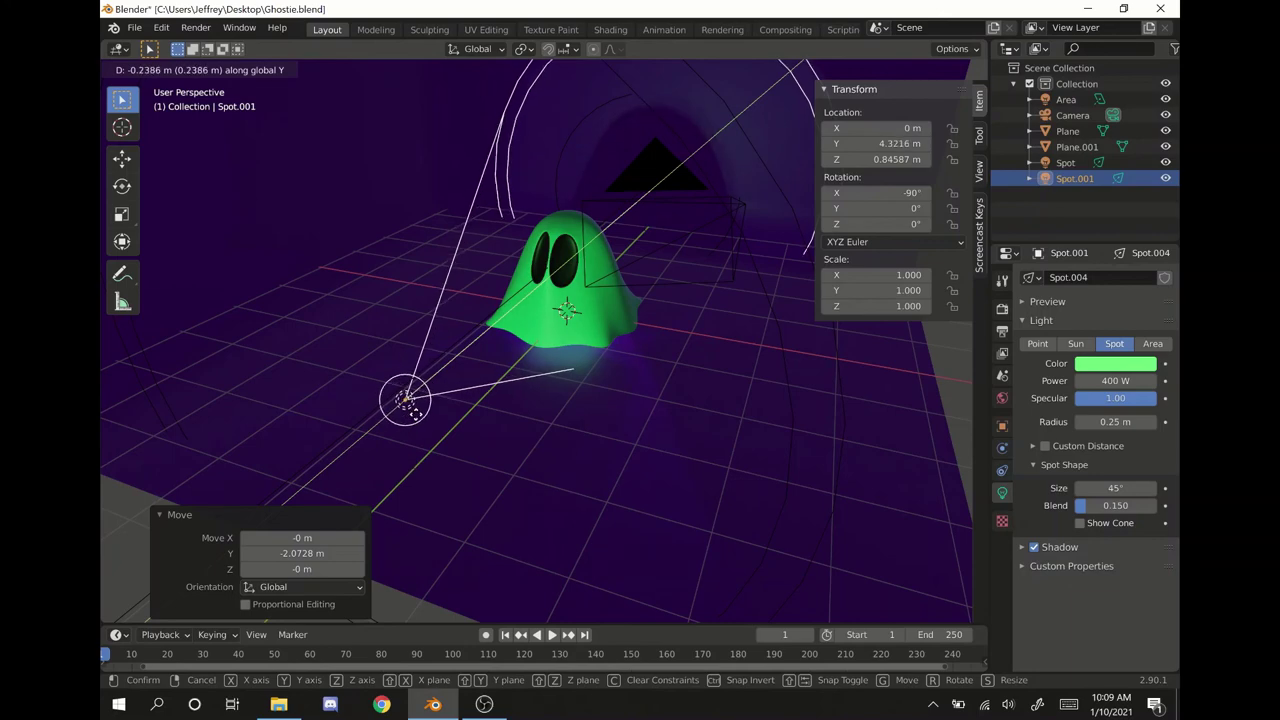
pyautogui.click(828, 470)
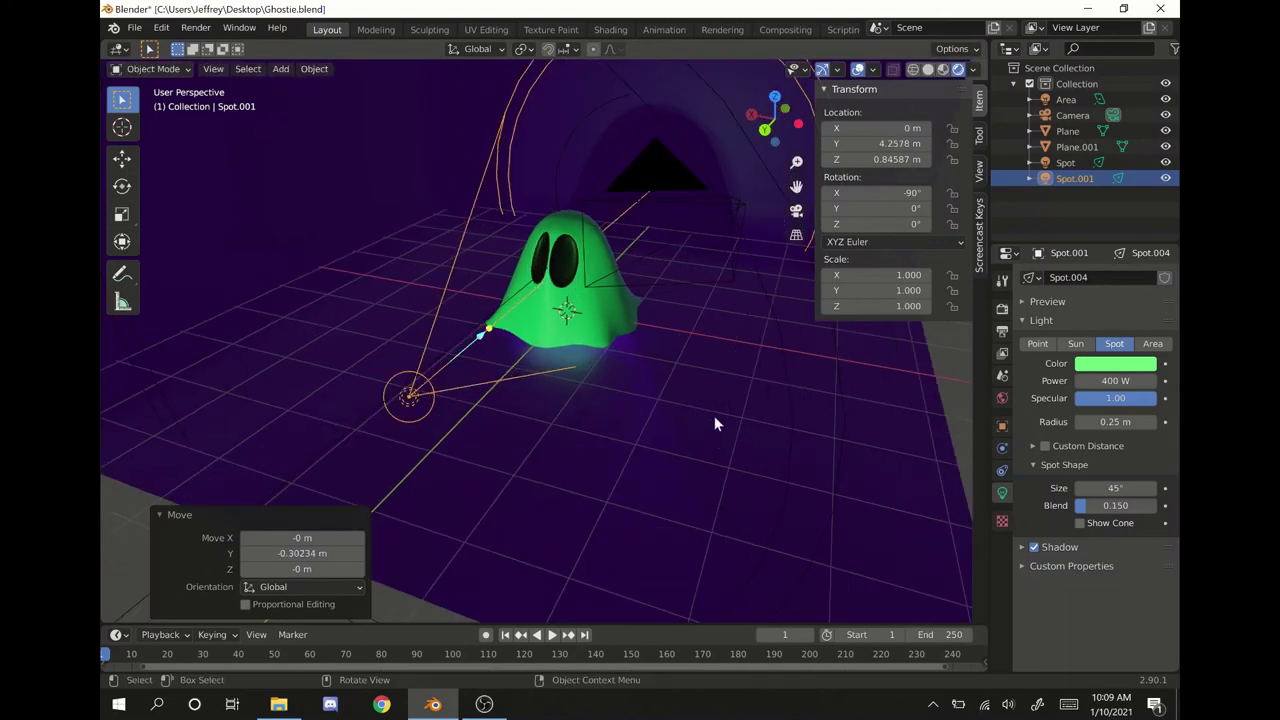
pyautogui.moveTo(714, 424); pyautogui.dragTo(852, 423, button='middle')
# - Select the backdrop and try a slightly different purple base colour
pyautogui.click(750, 302)
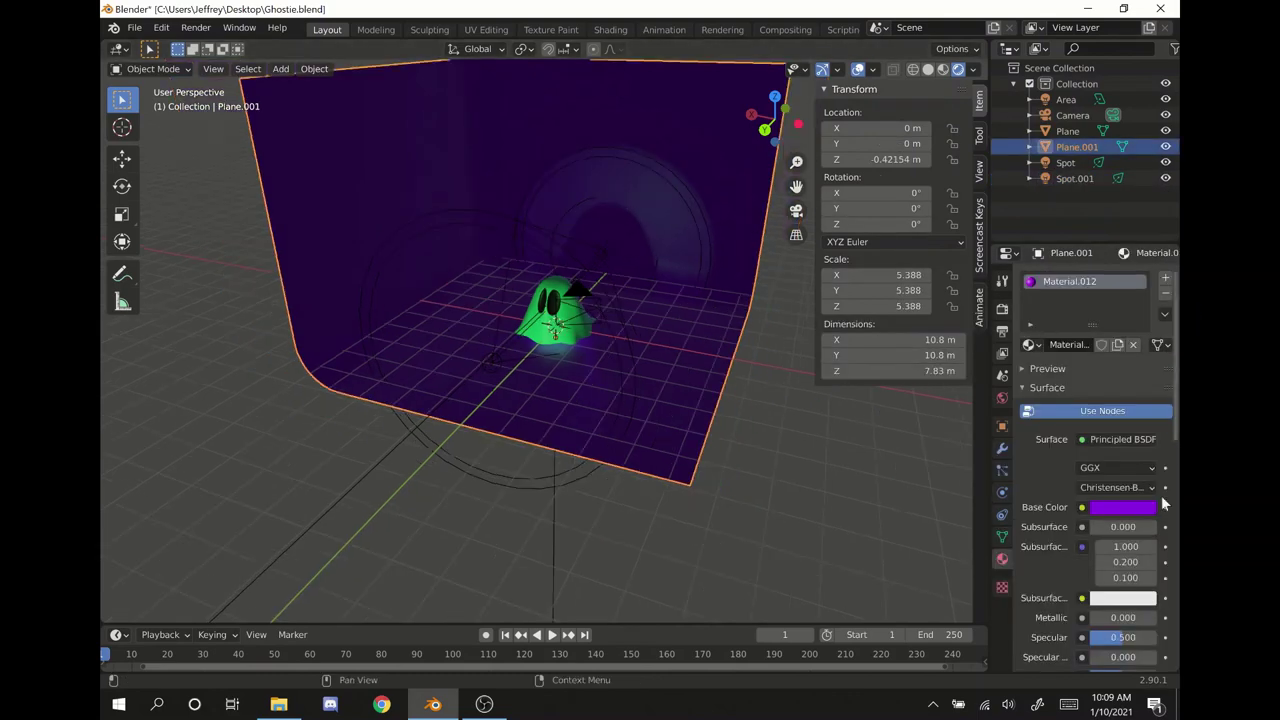
pyautogui.click(1125, 507)
pyautogui.moveTo(1123, 350)
pyautogui.mouseDown()
pyautogui.moveTo(1109, 317)
pyautogui.moveTo(1039, 367)
pyautogui.moveTo(1132, 349)
pyautogui.mouseUp()
pyautogui.scroll(5, 677, 440)
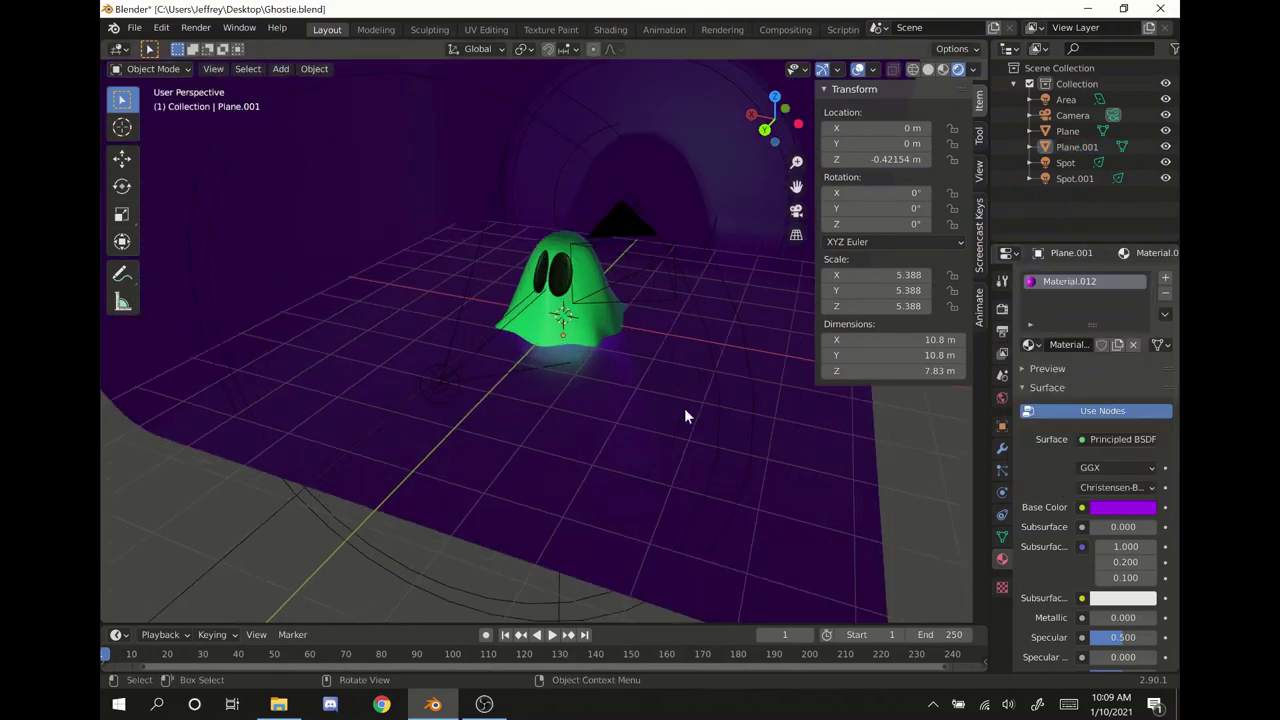
pyautogui.moveTo(702, 447)
pyautogui.mouseDown(button='middle')
pyautogui.moveTo(626, 462)
pyautogui.moveTo(668, 463)
pyautogui.moveTo(608, 449)
pyautogui.moveTo(689, 456)
pyautogui.mouseUp(button='middle')
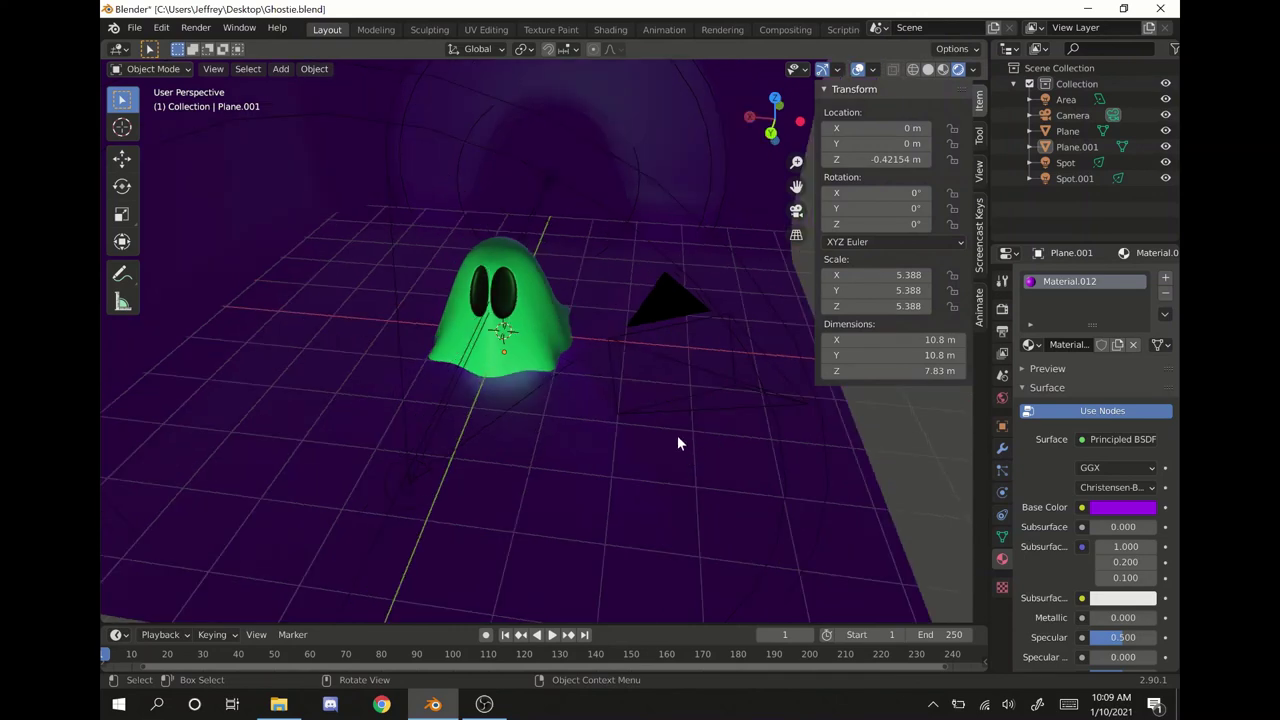
# - Lock the camera to the view, look through it, and drag to centre the ghost
pyautogui.click(977, 174)
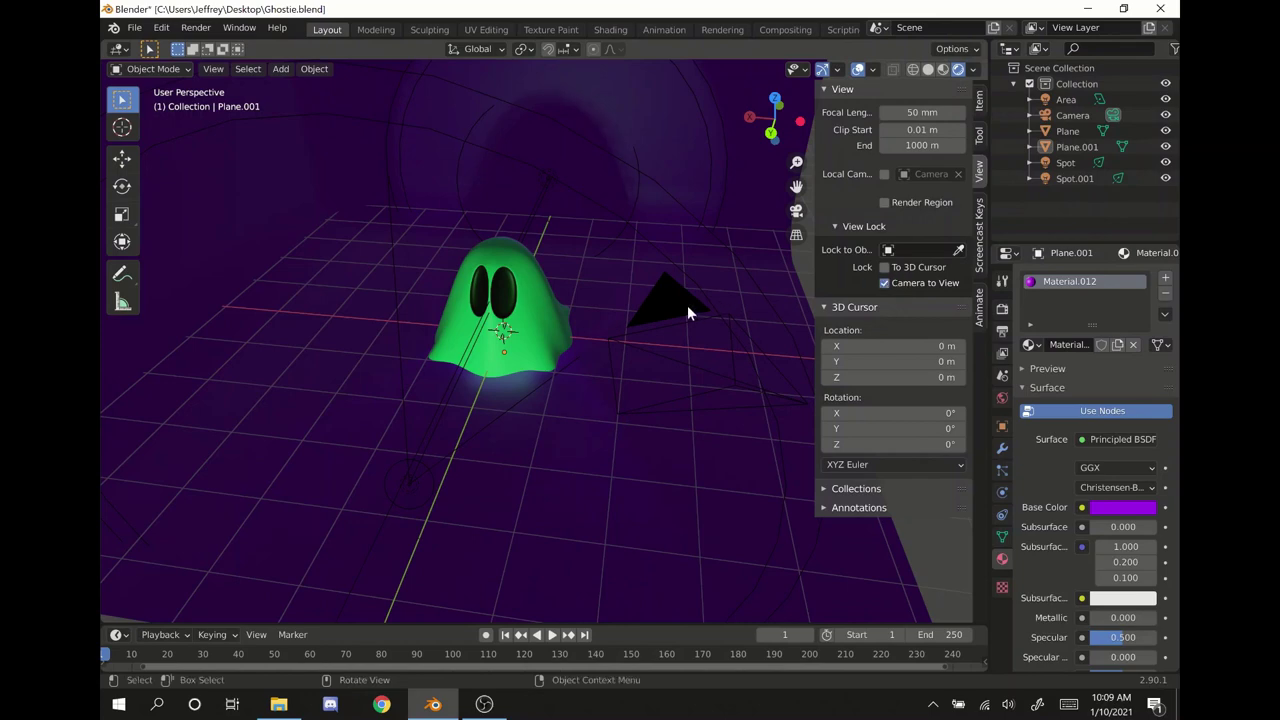
pyautogui.press('n')
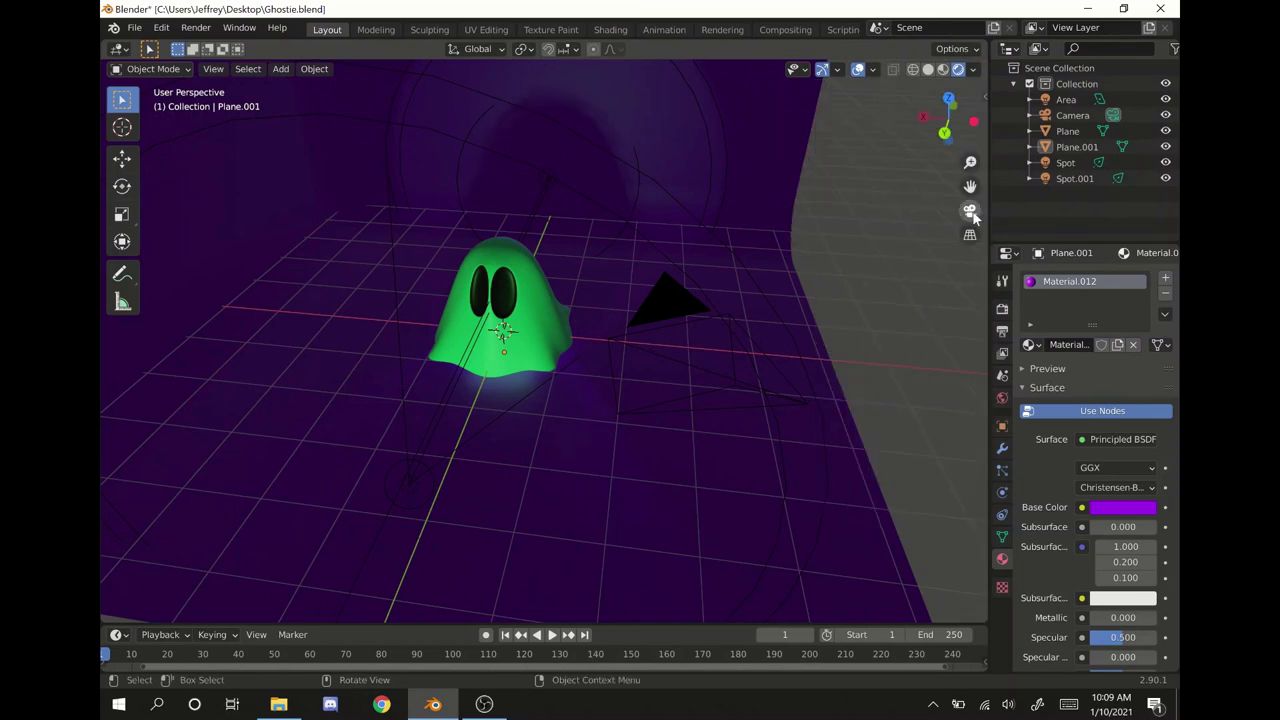
pyautogui.click(973, 214)
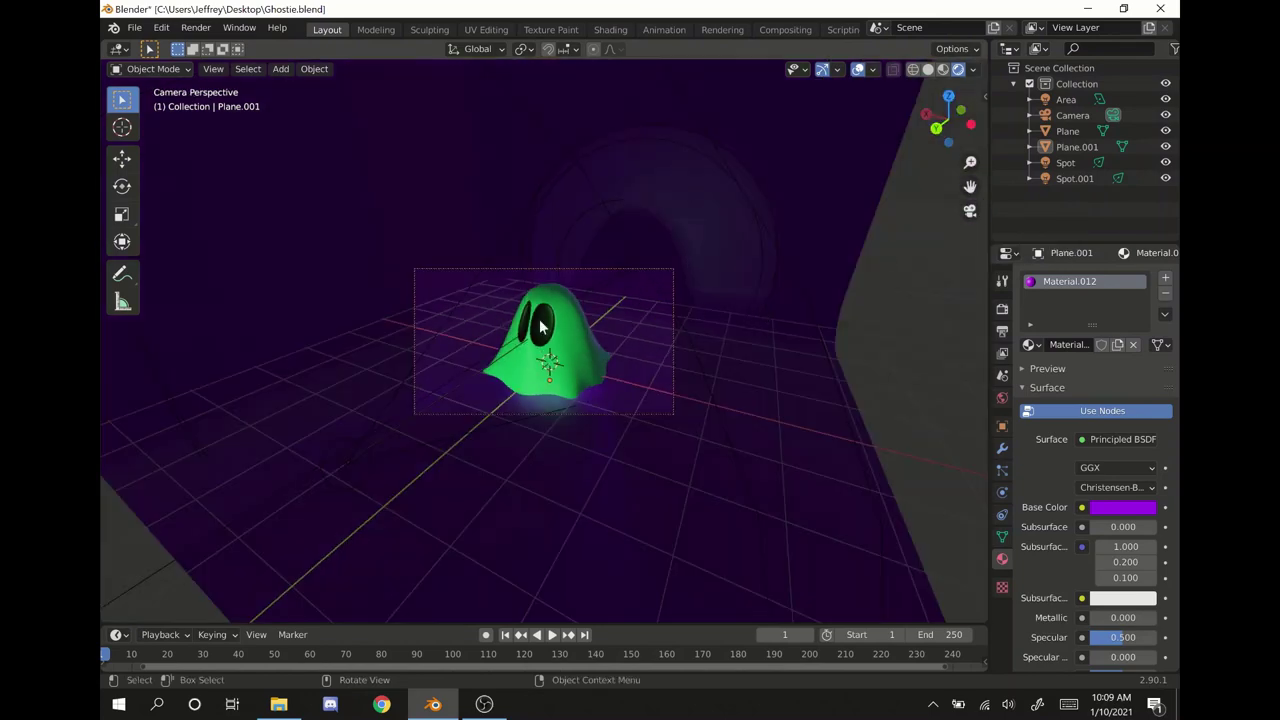
pyautogui.moveTo(578, 320); pyautogui.dragTo(578, 398, button='middle')
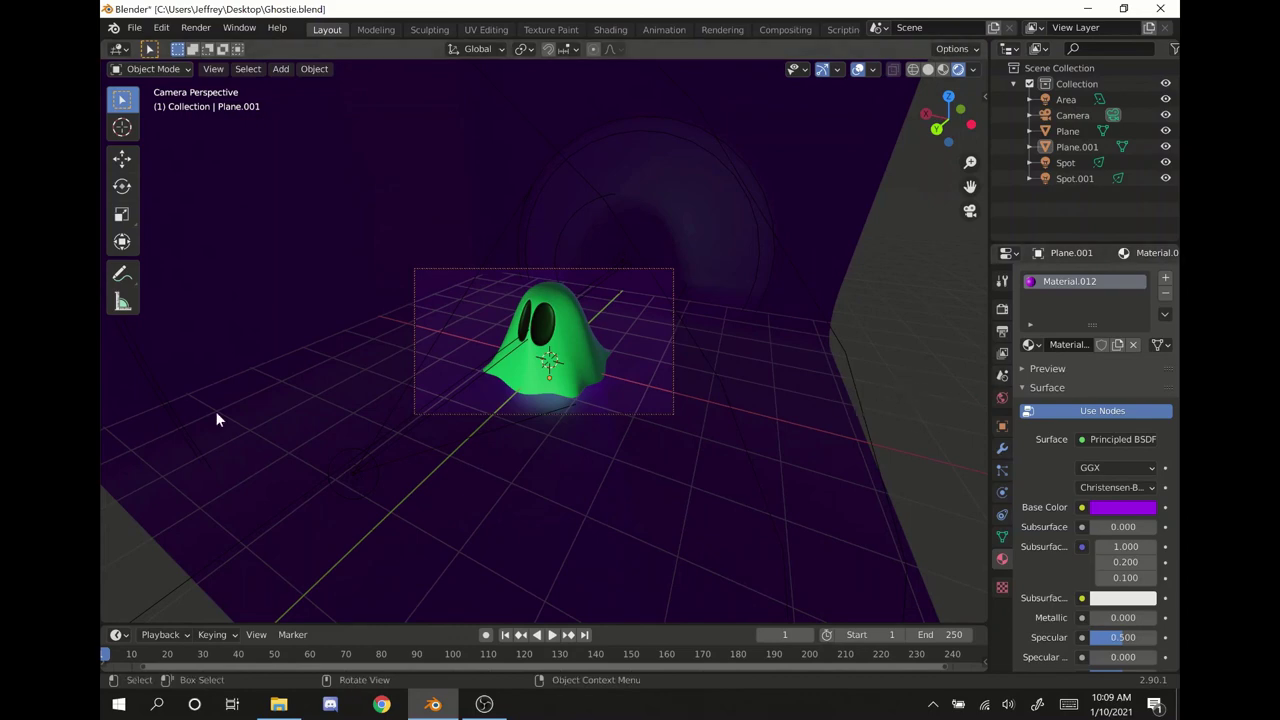
# - Render a still image of the camera view with Render Image
pyautogui.click(205, 28)
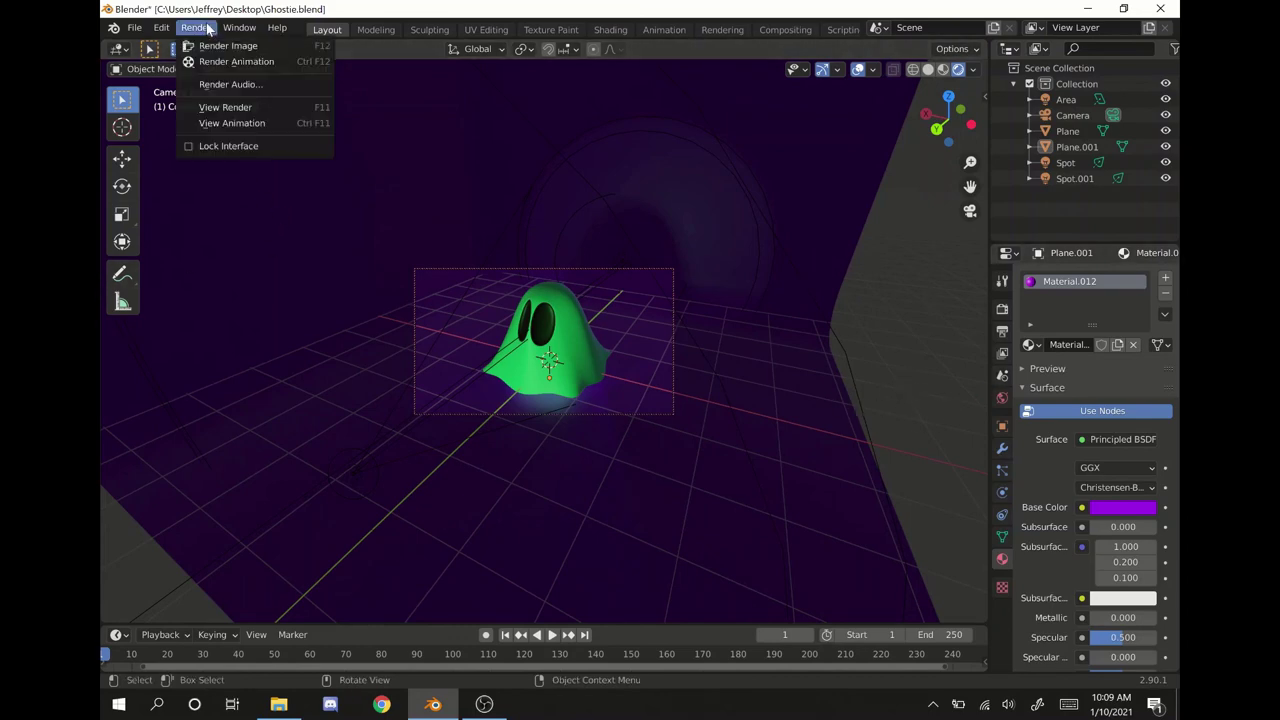
pyautogui.click(228, 45)
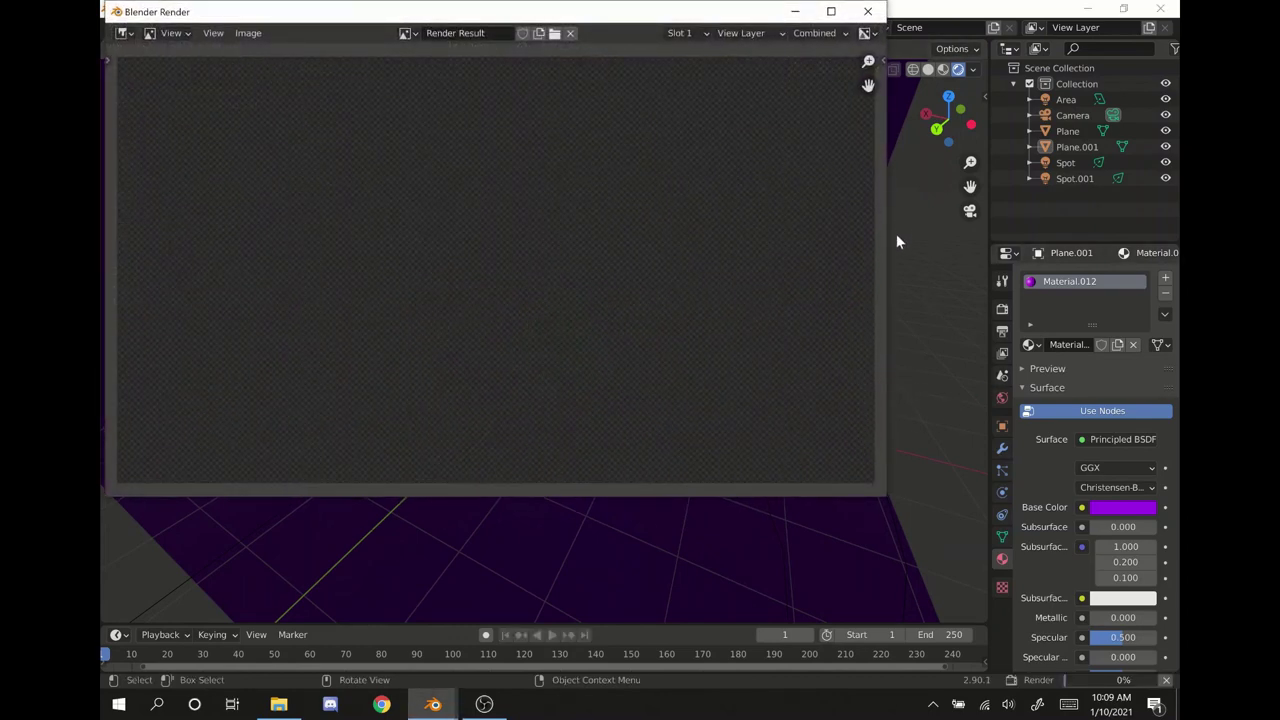